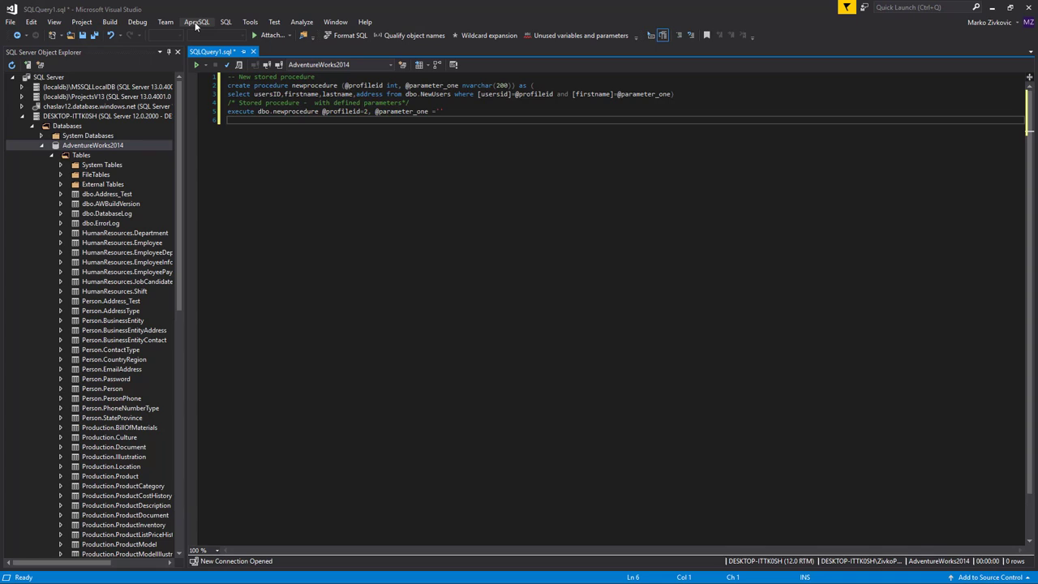
- Open the ApexSQL Refactor options
click(195, 23)
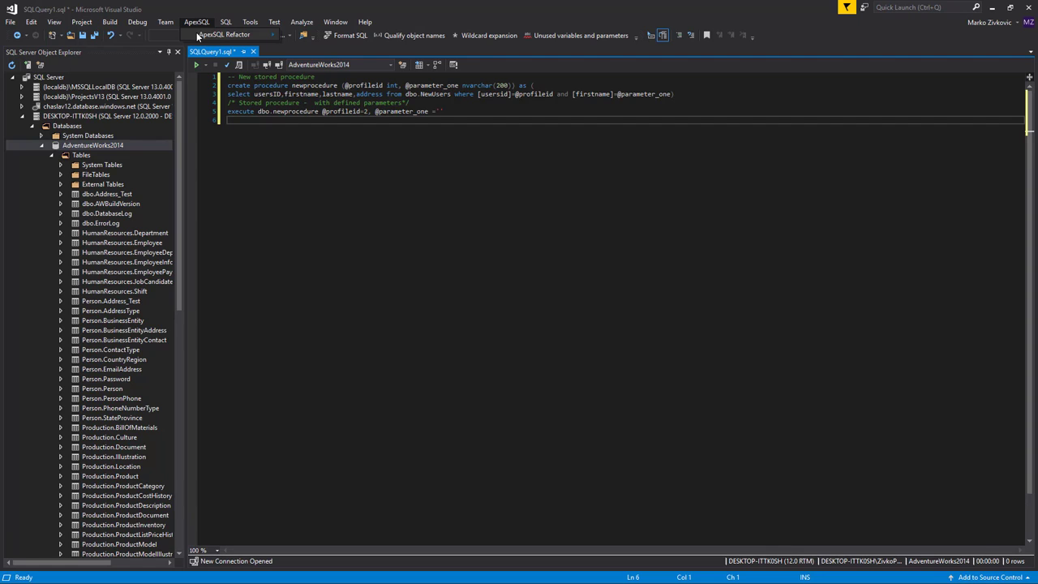
click(199, 35)
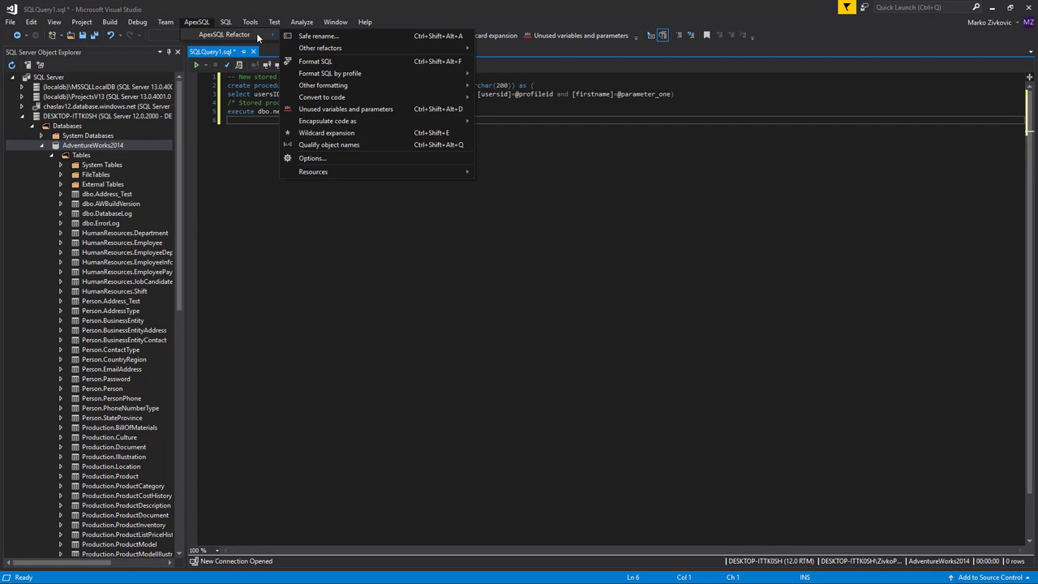
click(313, 158)
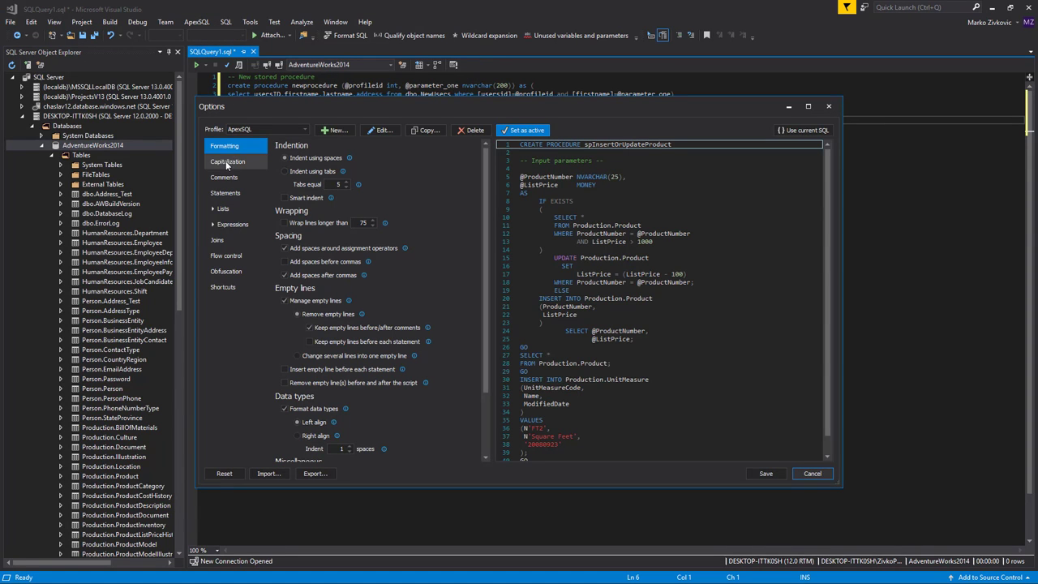
- Review the Capitalization, Statements and Columns list option pages, and return to the general Formatting options
click(229, 163)
click(231, 192)
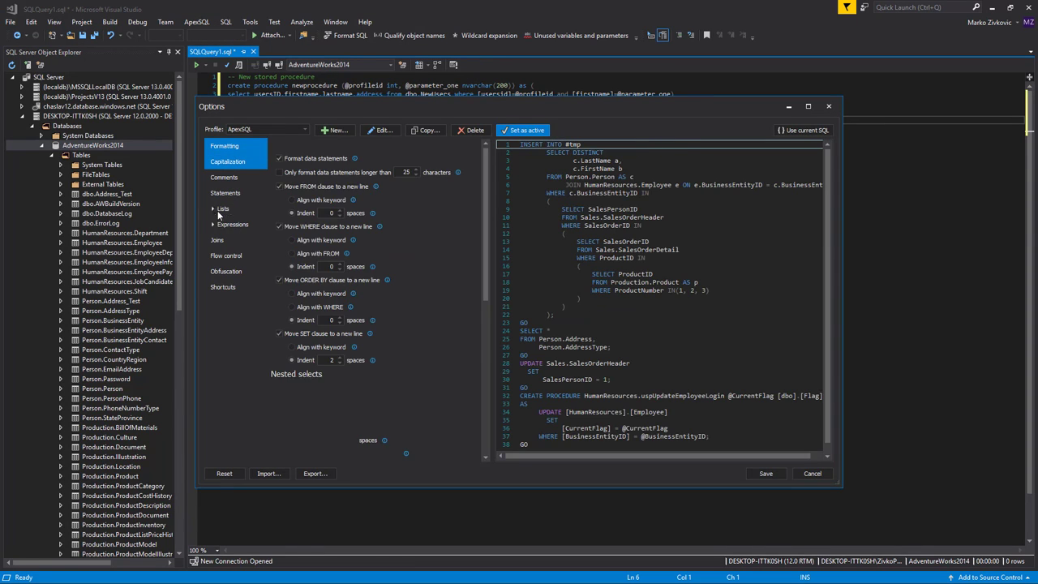
click(214, 209)
click(228, 226)
click(228, 239)
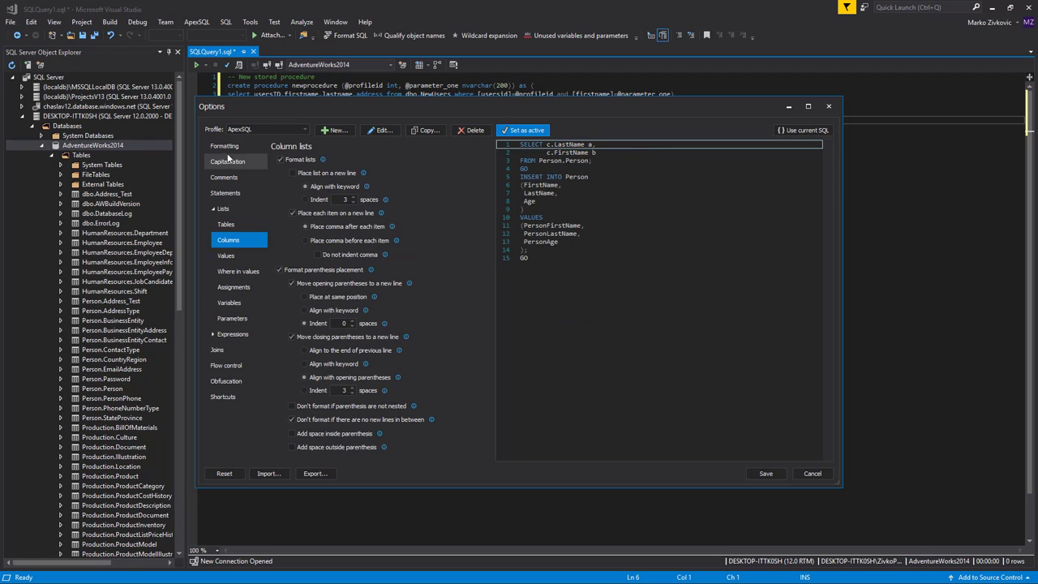
click(224, 147)
- Check the available formatting profiles and try to enable wrapping of lines longer than 75 characters in the built-in ApexSQL profile
click(305, 129)
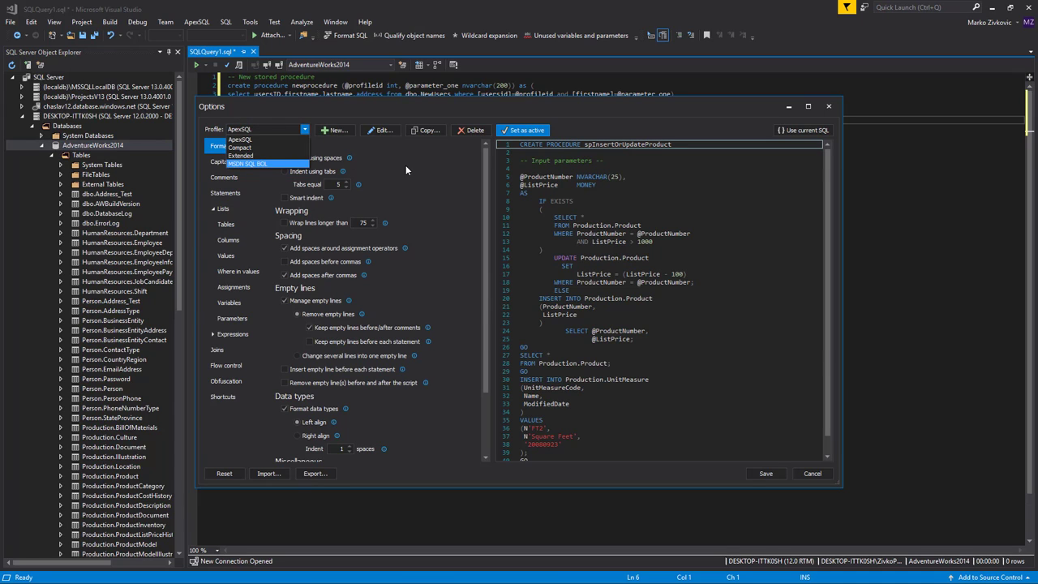
click(405, 164)
click(285, 223)
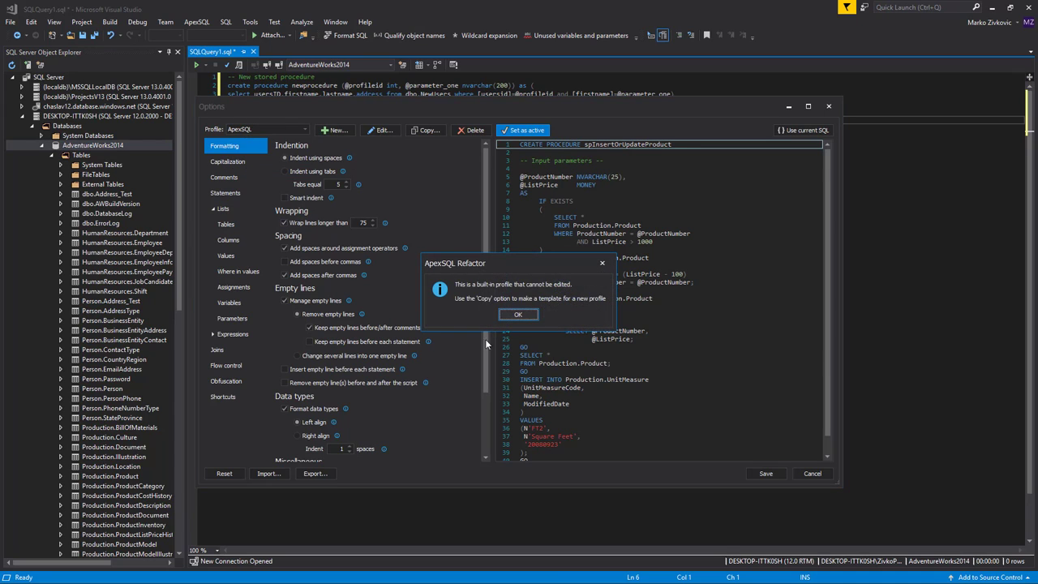
click(517, 316)
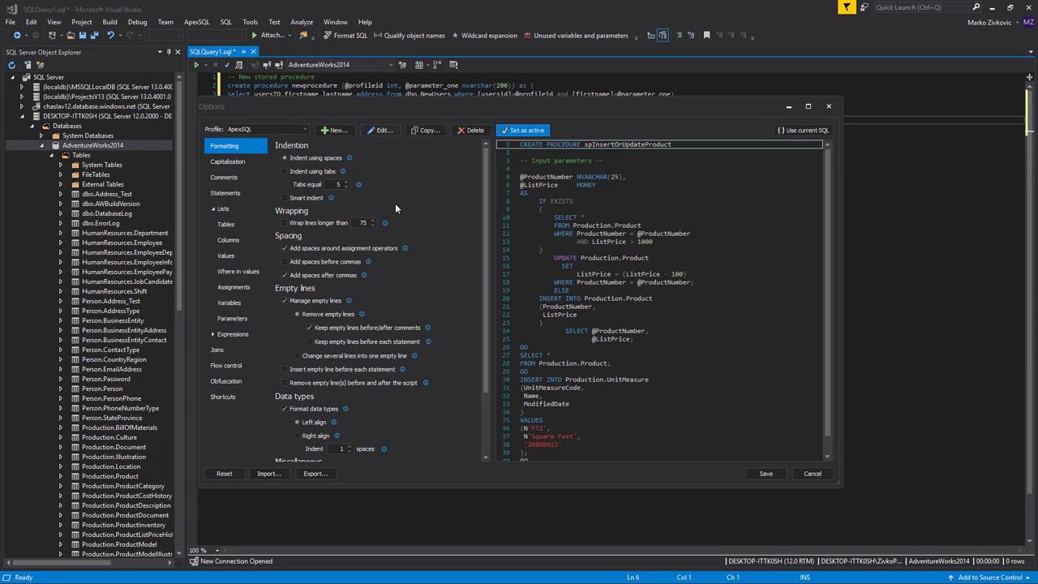
- Create a formatting profile named with the author's name plus "New profile", and enter the author's name in the Author field
click(336, 131)
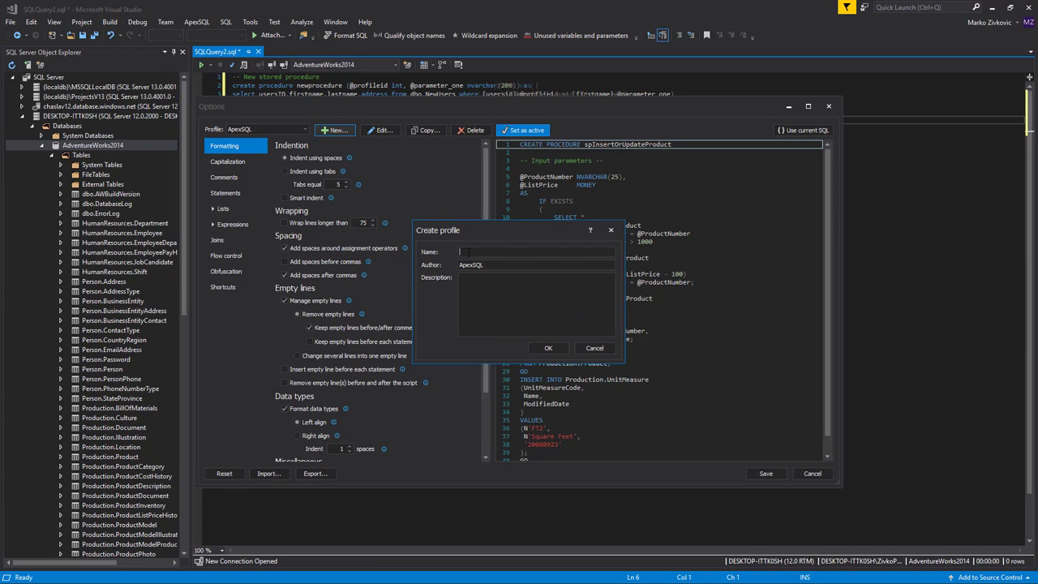
text(Zivko New profile)
double_click(460, 264)
key(BackSpace)
text(Zivko)
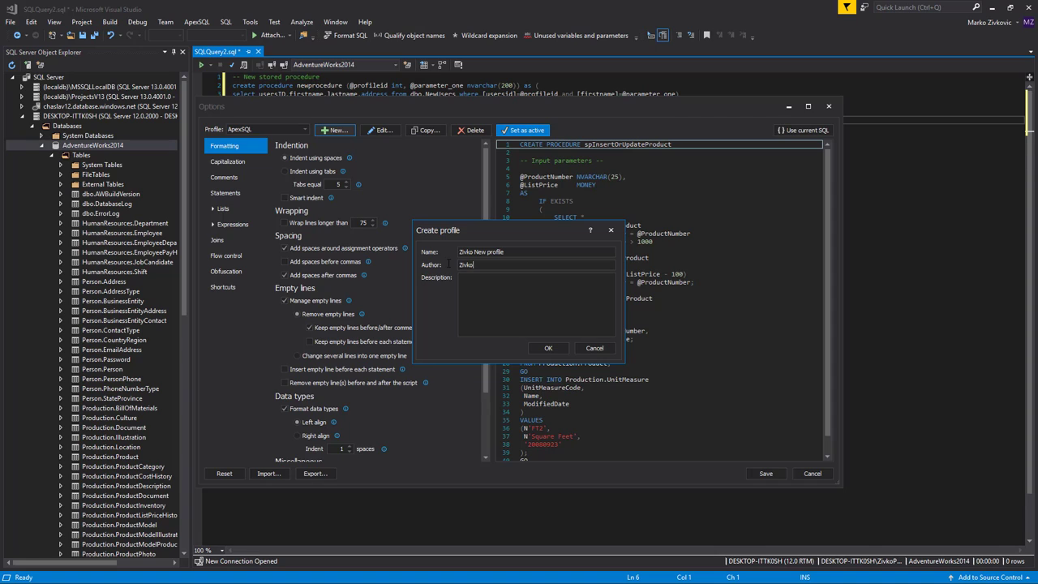
click(548, 348)
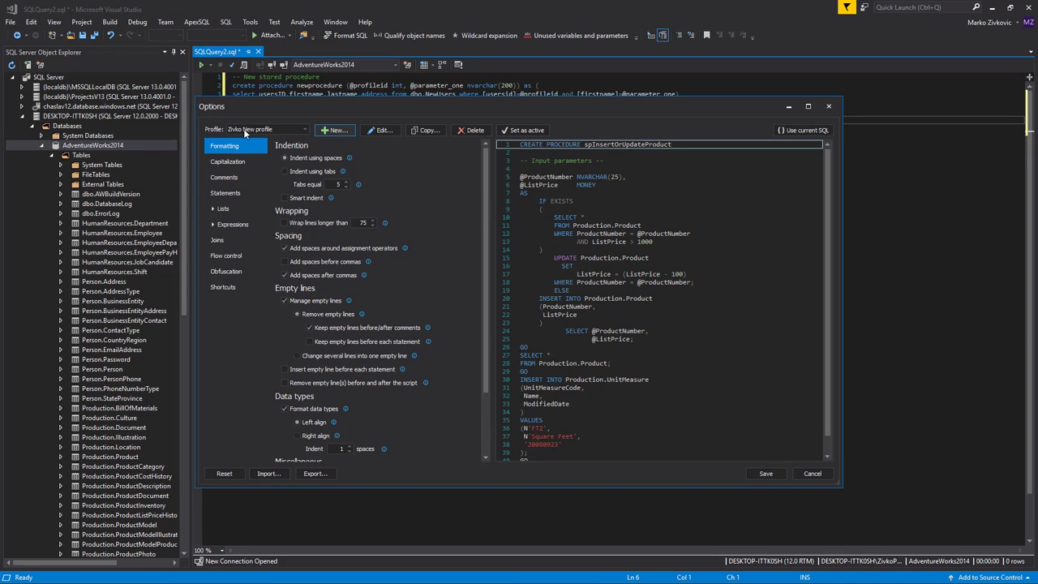
- Check that the new profile is among the available profiles and set it as active
click(298, 129)
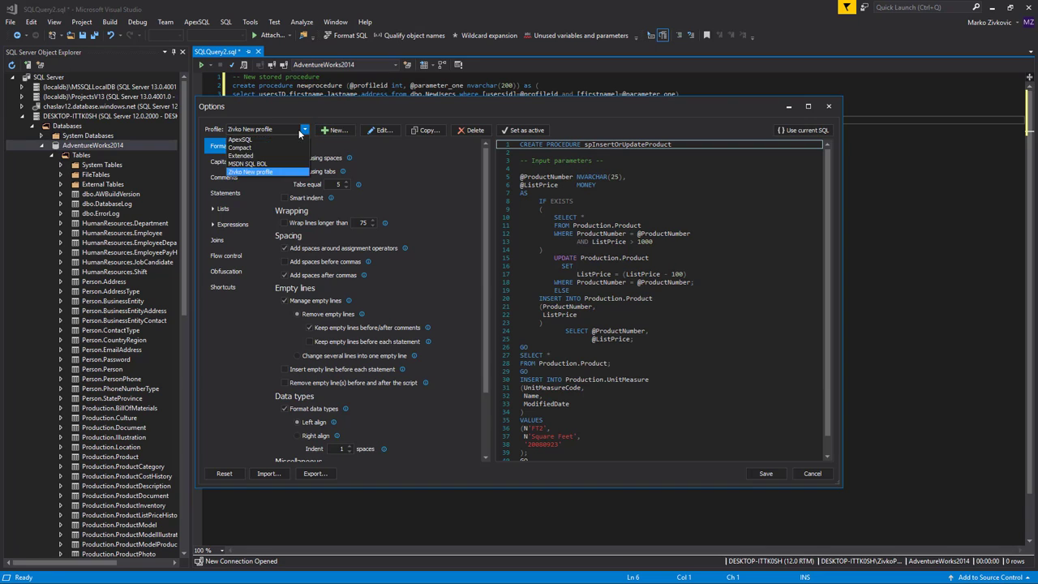
click(299, 129)
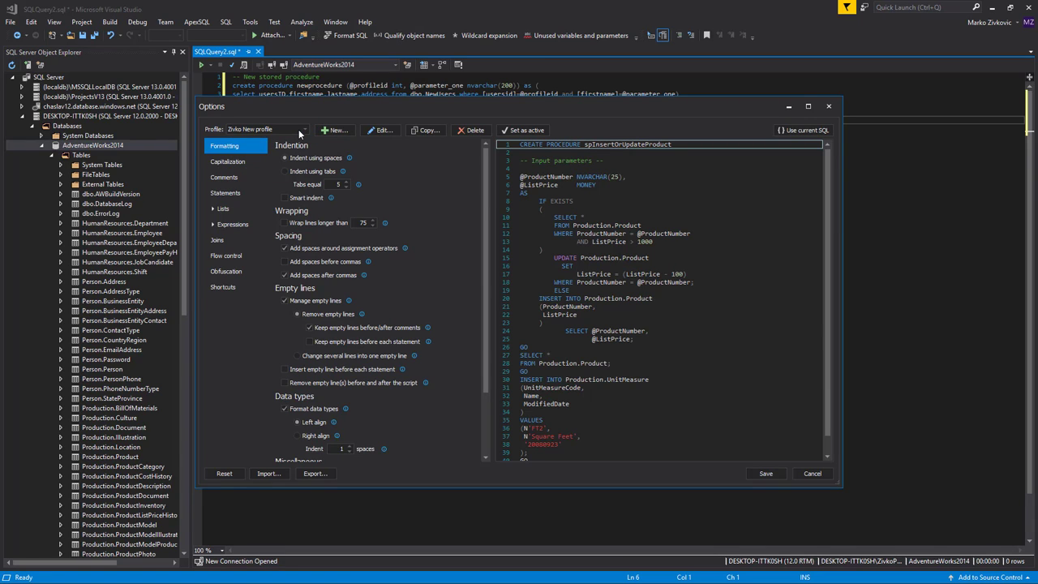
click(519, 132)
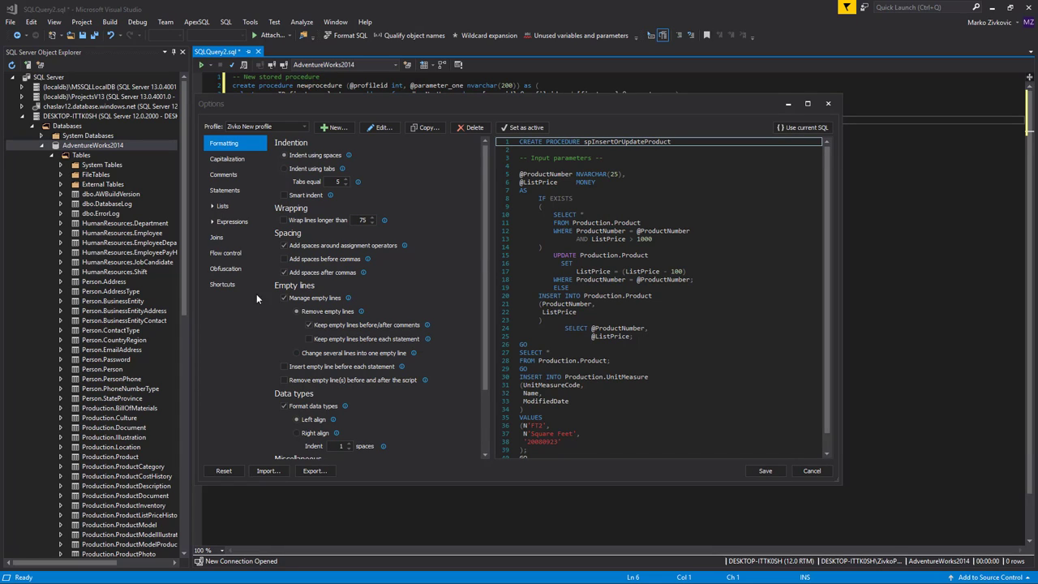
- Preview the effect of adding spaces before commas, and preview the profile's formatting on the current query's SQL
click(284, 259)
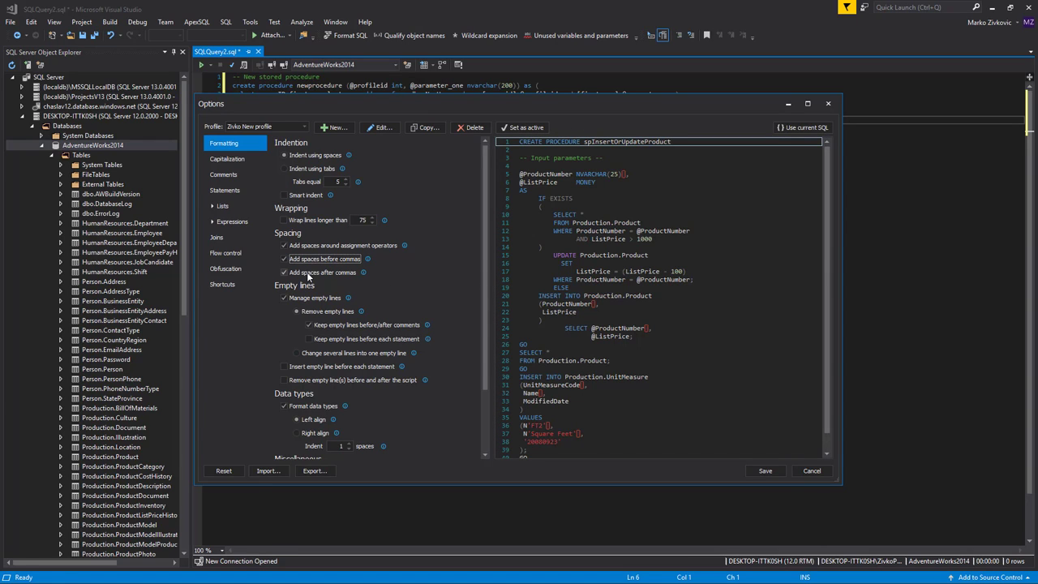
click(284, 260)
click(793, 130)
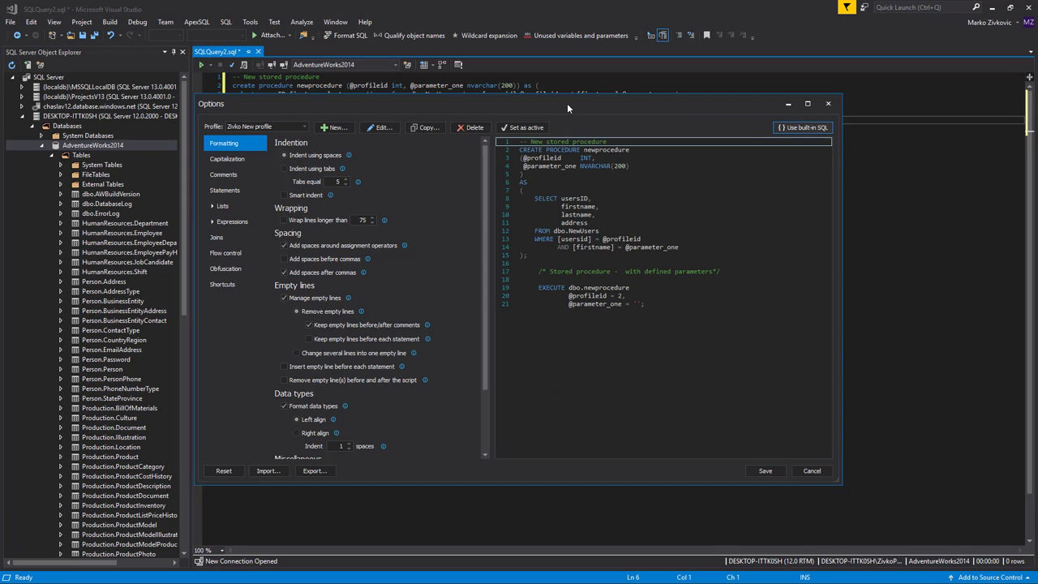
mouse_move(565, 103)
mouse_down()
mouse_move(605, 198)
mouse_move(564, 104)
mouse_up()
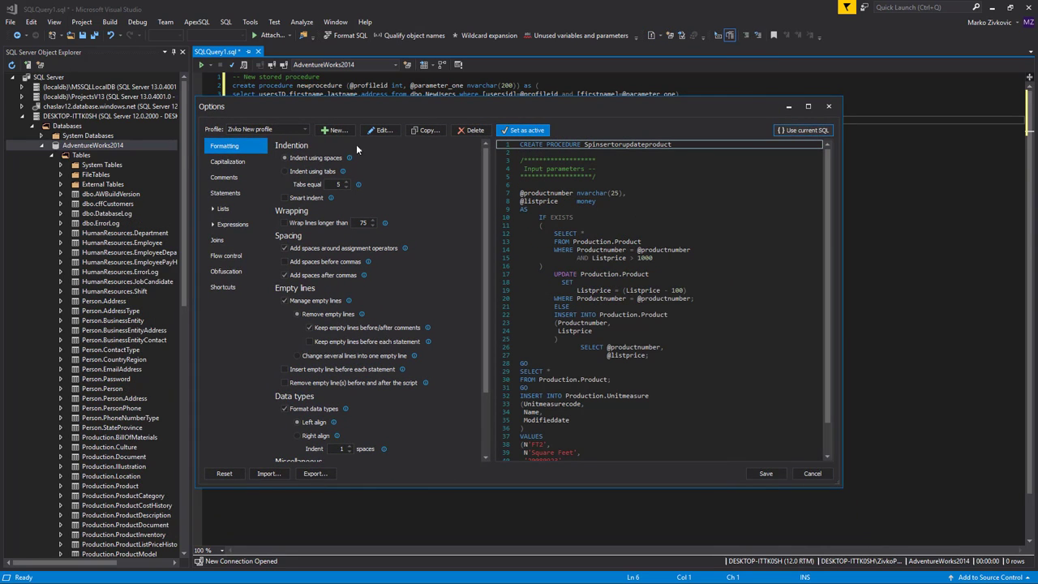
- In the Parameters list options, preview the effect of Format lists and enable placing the list on a new line
click(221, 209)
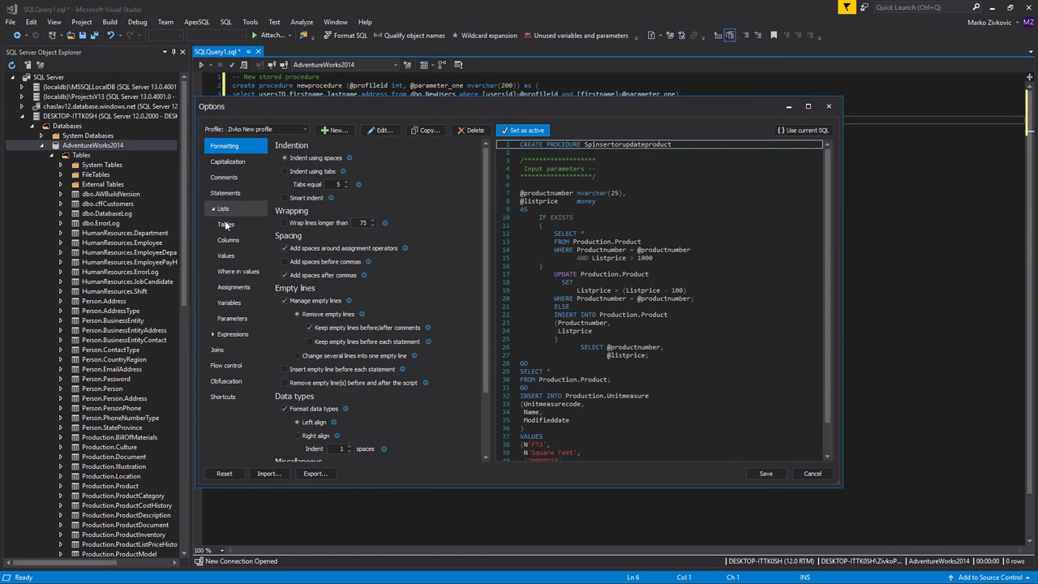
click(230, 320)
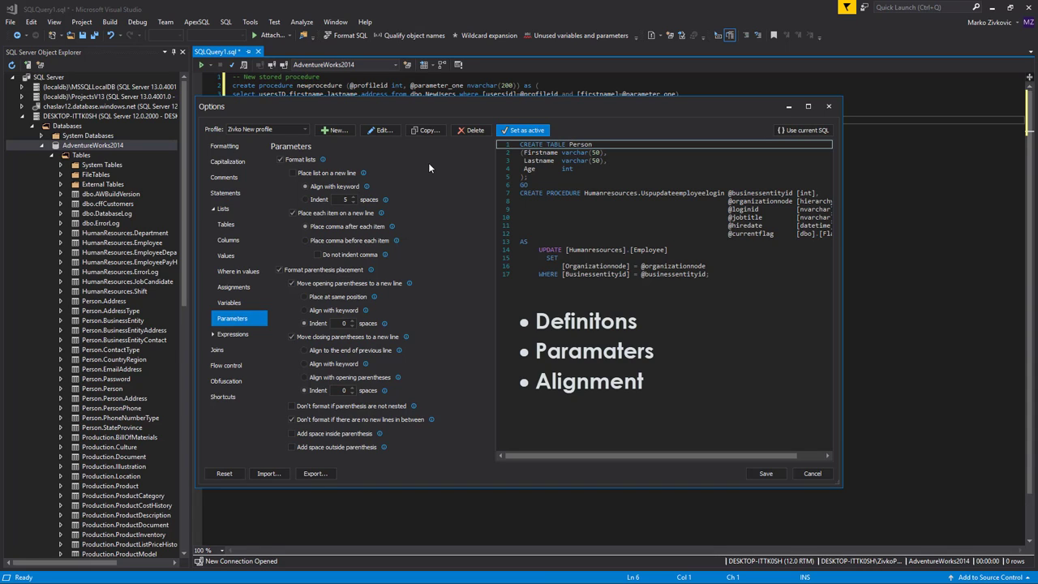
click(299, 166)
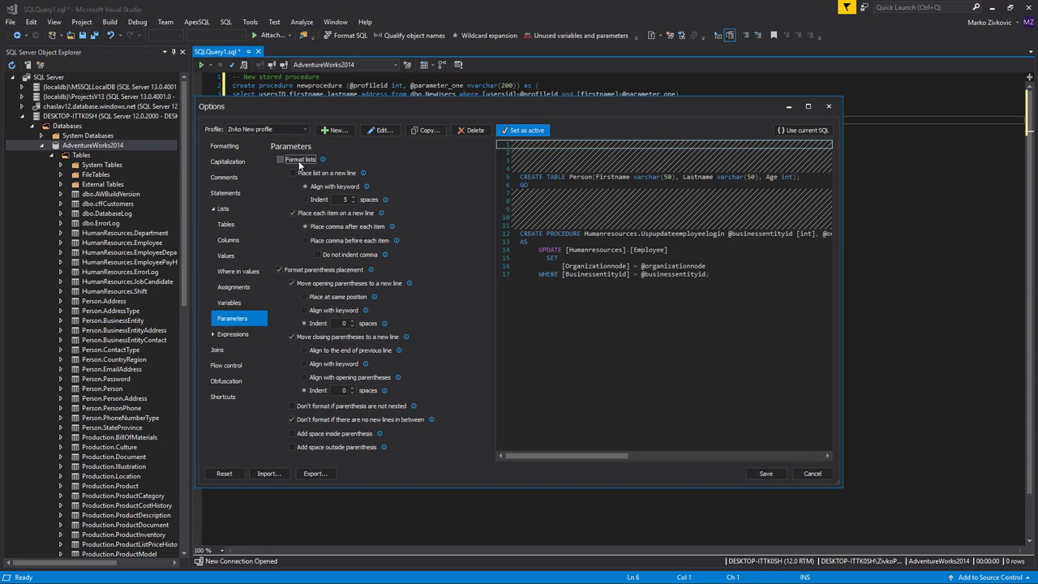
click(300, 165)
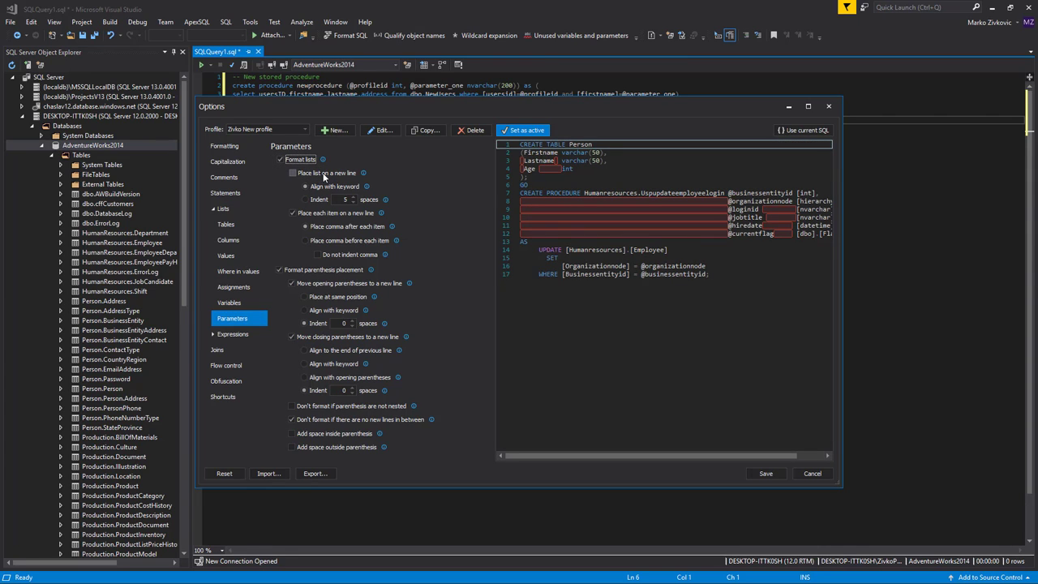
click(324, 175)
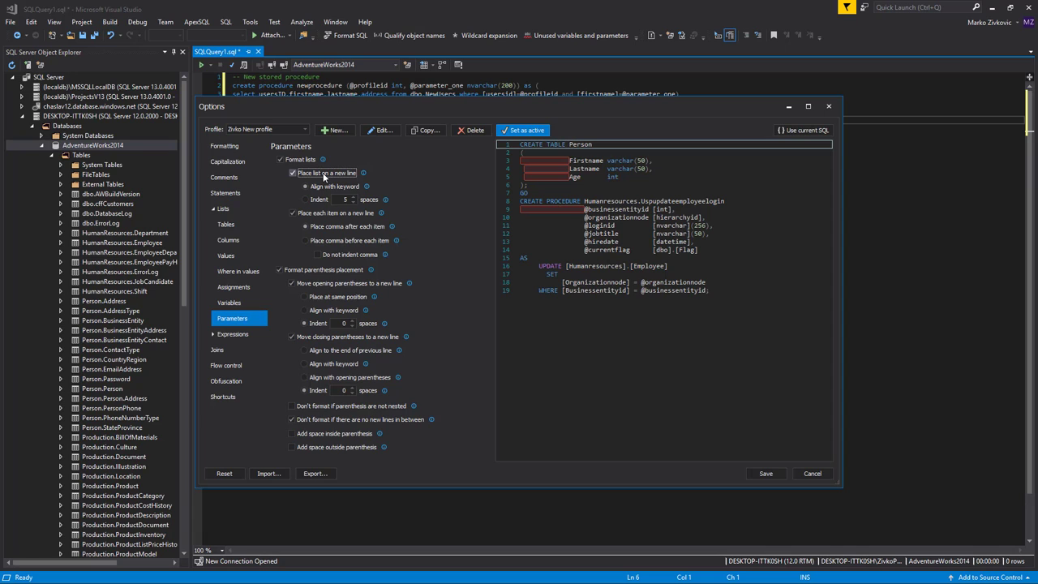
click(324, 176)
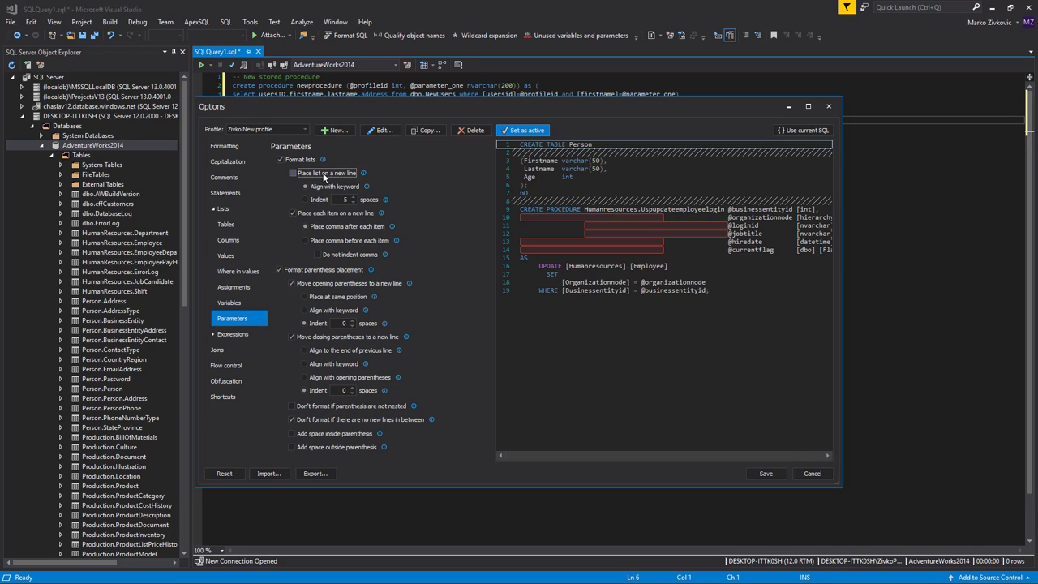
click(324, 176)
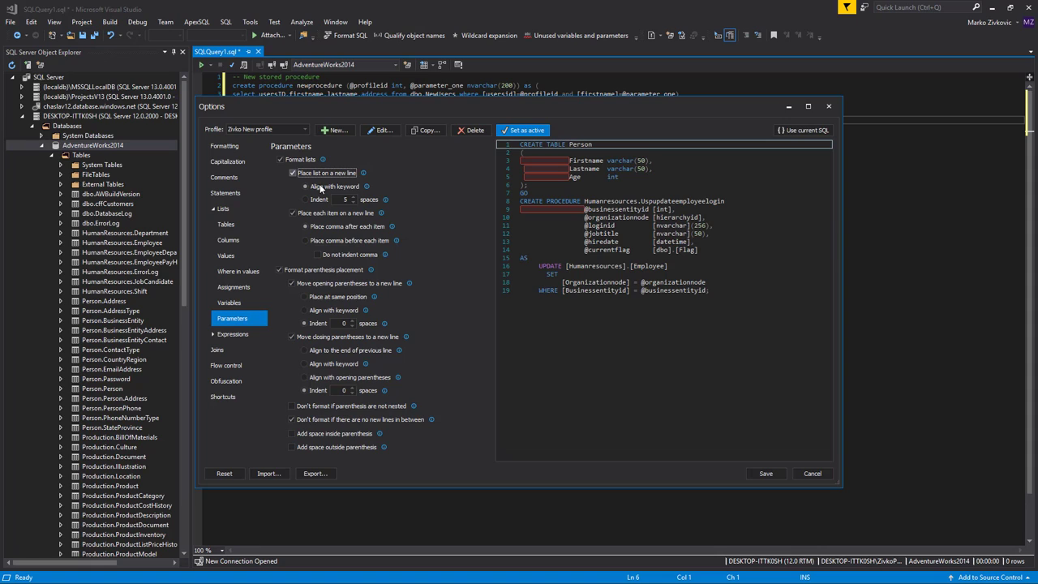
- Compare indenting the parameter list by 5 spaces with aligning it with the keyword
click(321, 188)
click(320, 200)
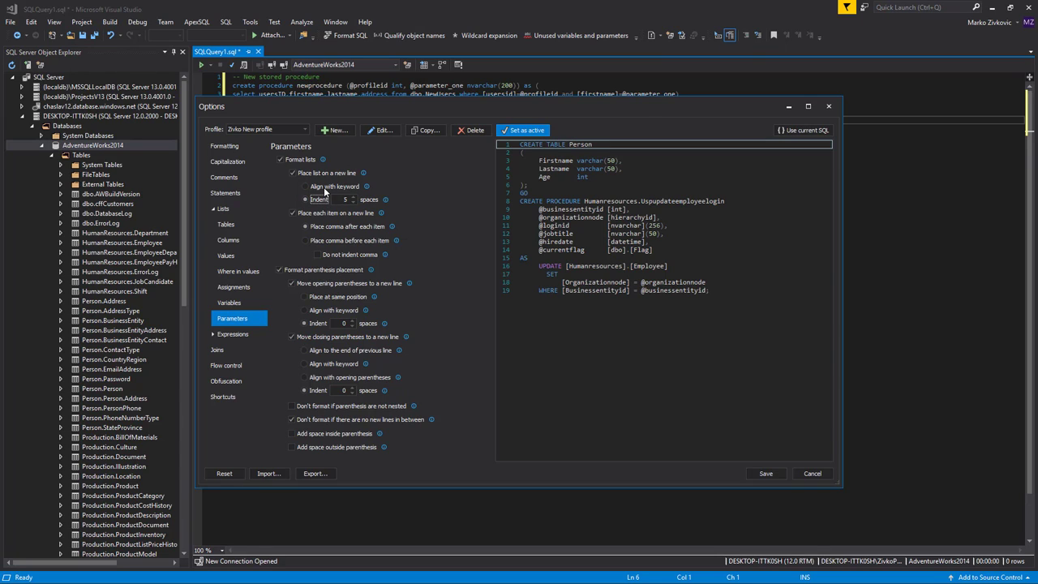
click(326, 188)
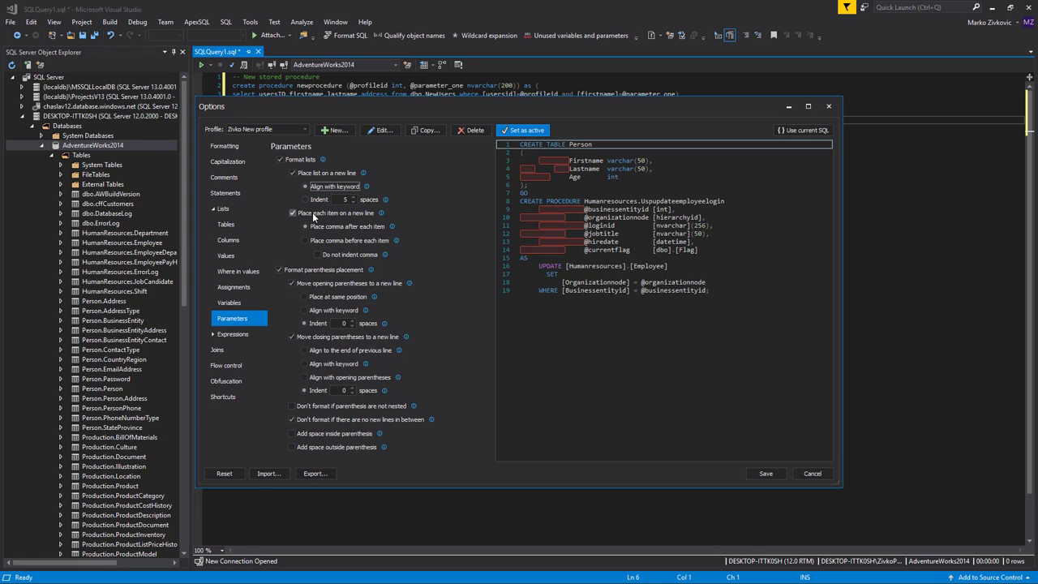
- Keep each parameter on a new line, with the comma placed before each item and not indented
click(312, 214)
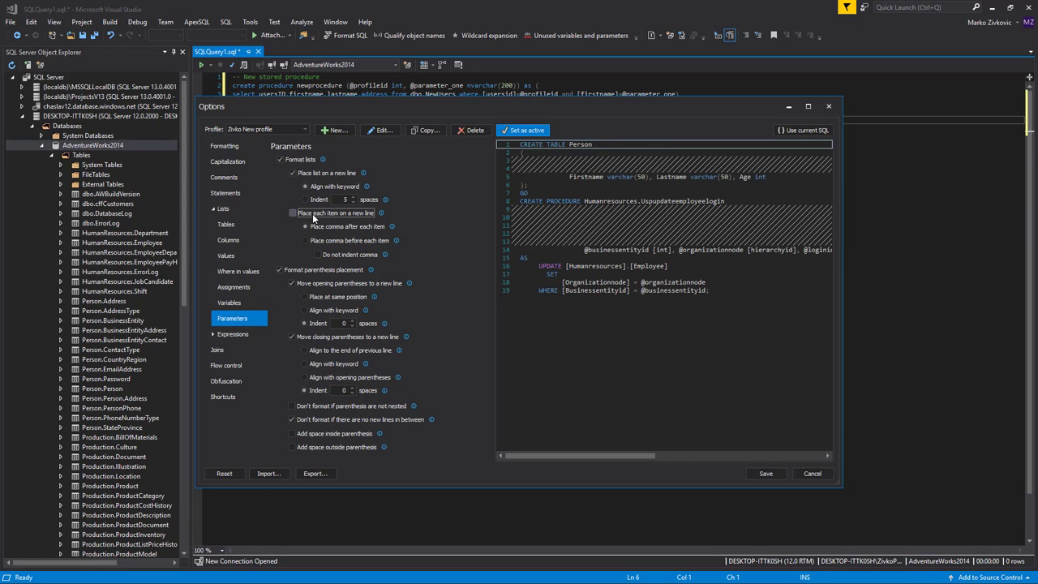
click(312, 213)
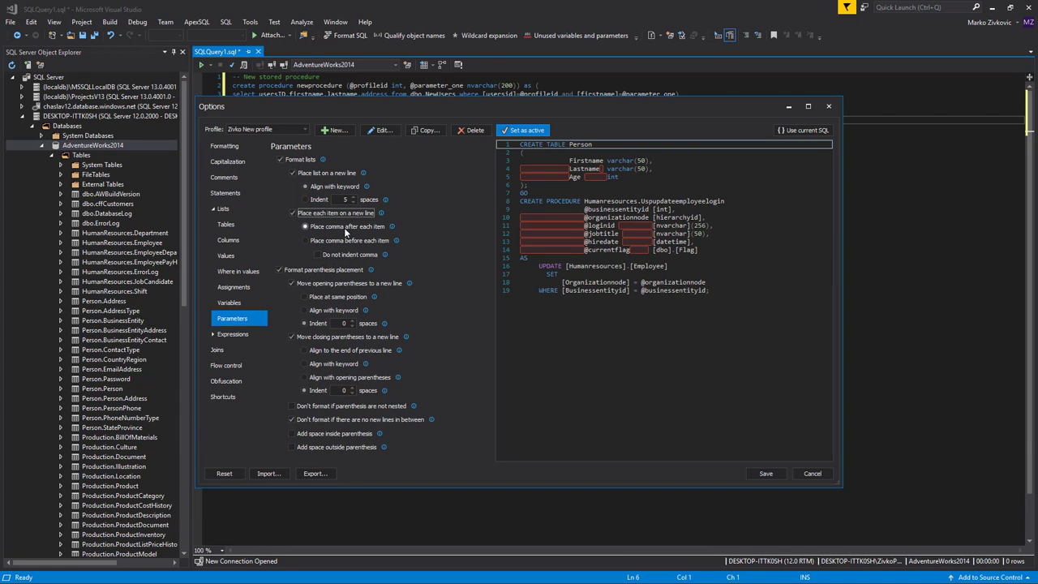
click(336, 240)
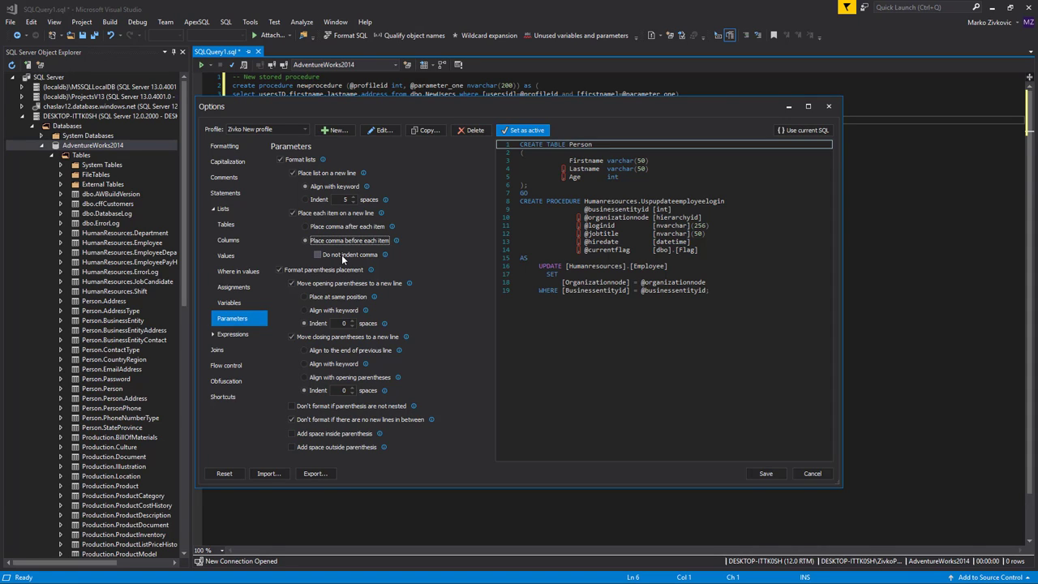
click(342, 254)
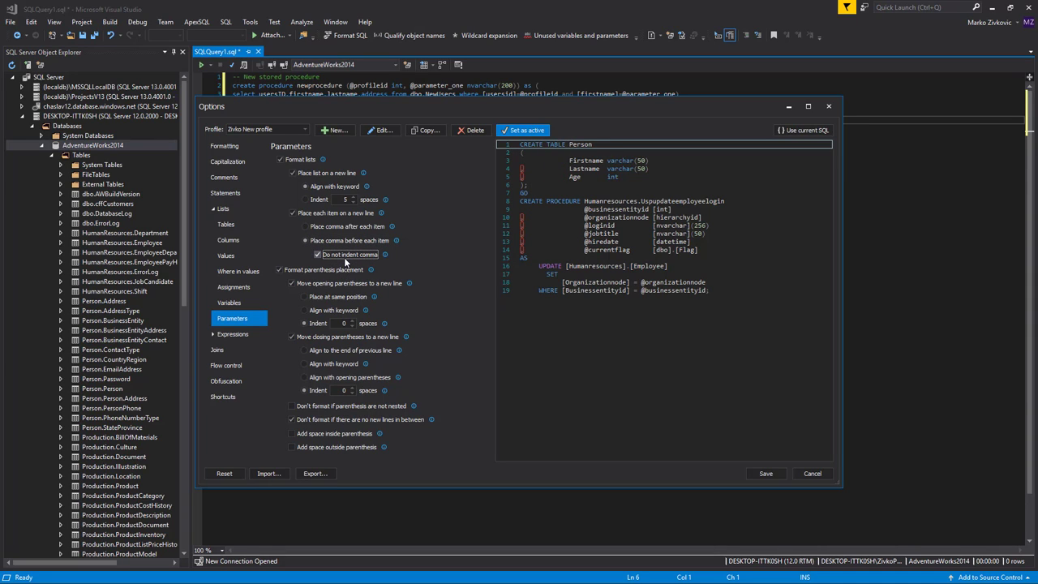
- Try indenting the parameter list by 8 spaces, and return to aligning it with the keyword
click(318, 201)
click(353, 197)
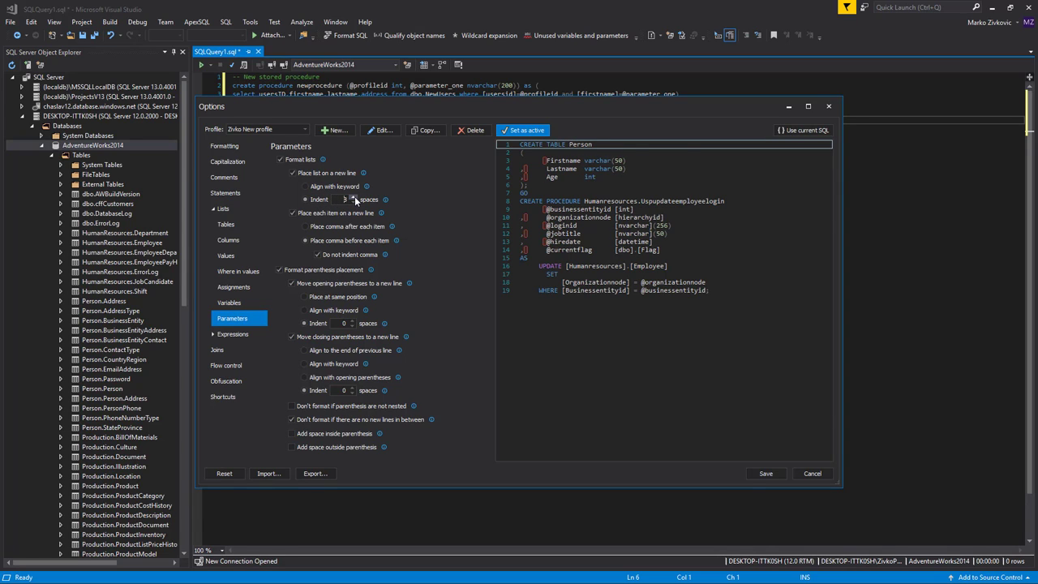
click(353, 197)
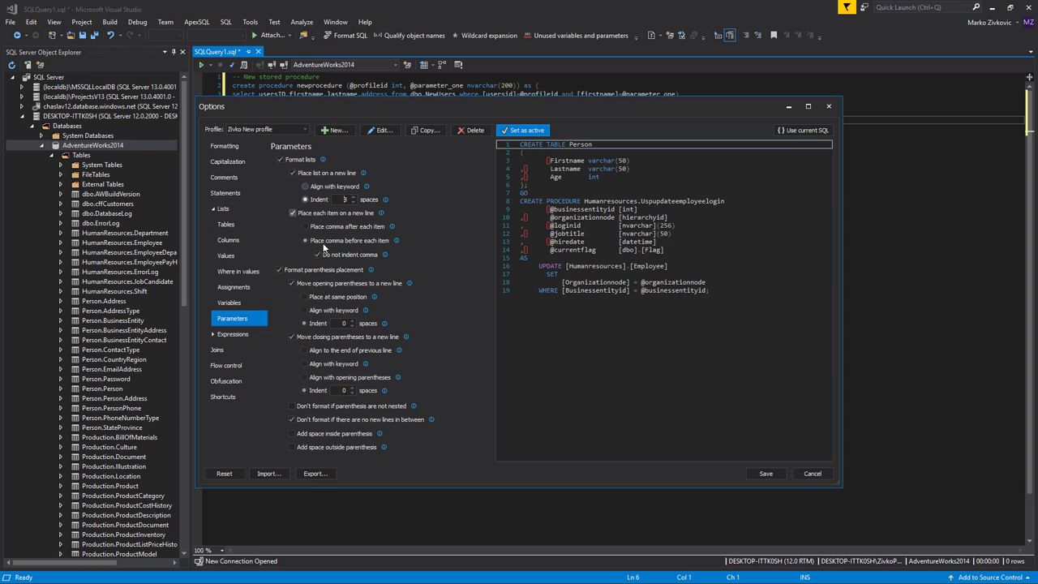
click(324, 186)
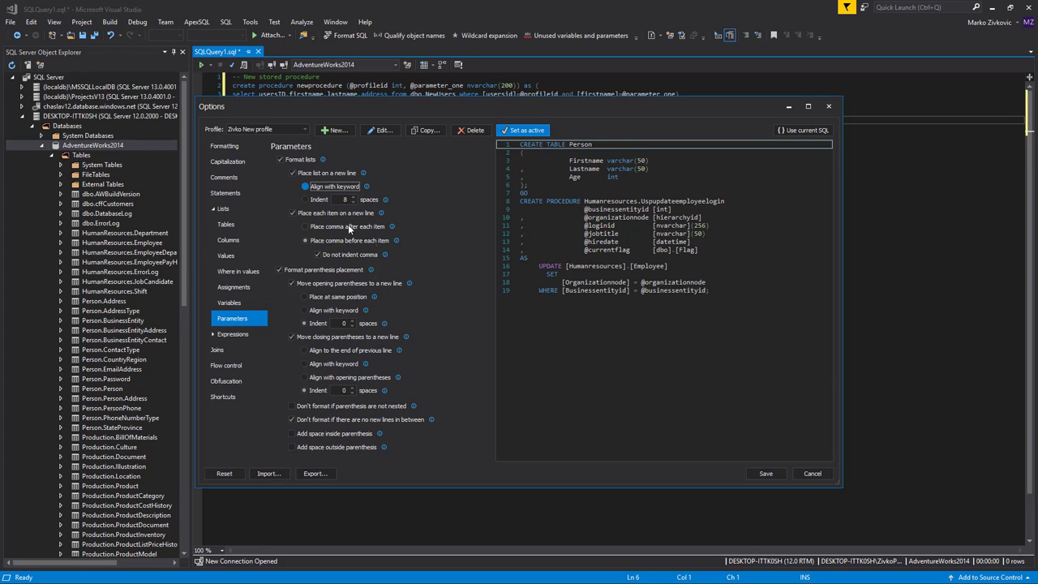
- Turn Format parenthesis placement off and back on to preview its effect on the parameter lists
click(294, 271)
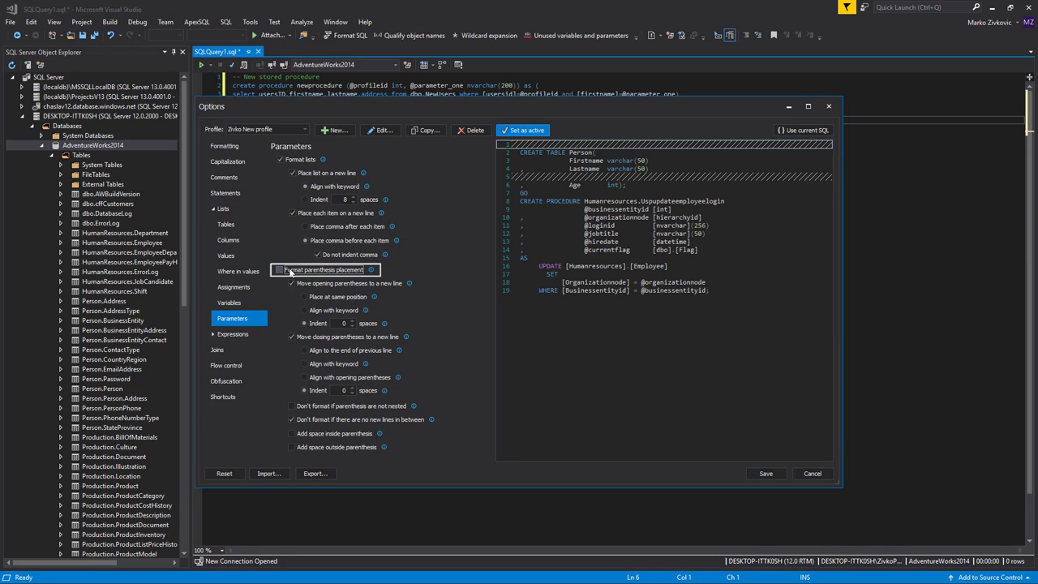
click(290, 271)
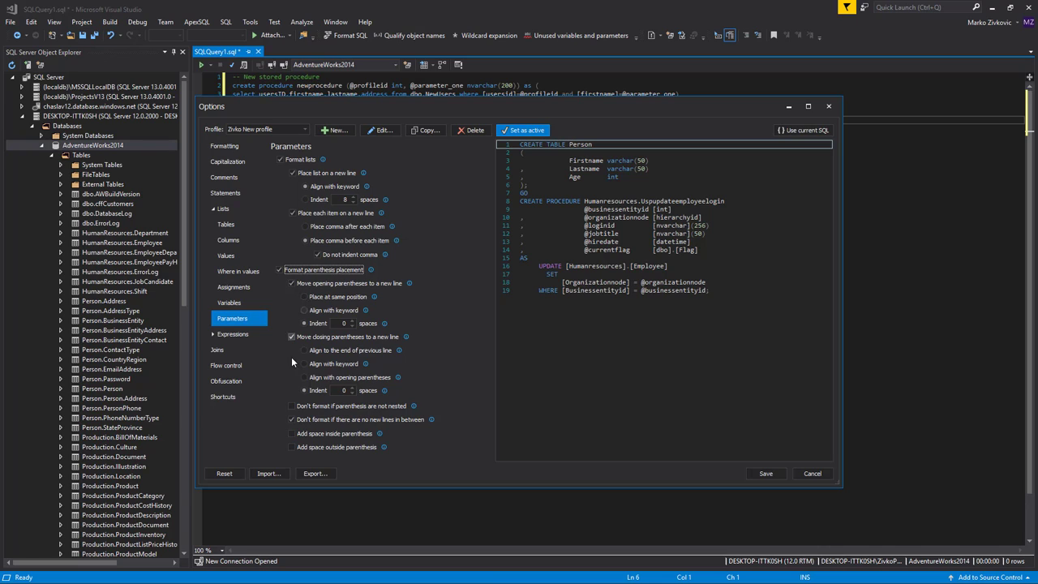
- Toggle moving opening parentheses to a new line, and try same position, keyword alignment and a 2-space indent for them
click(296, 284)
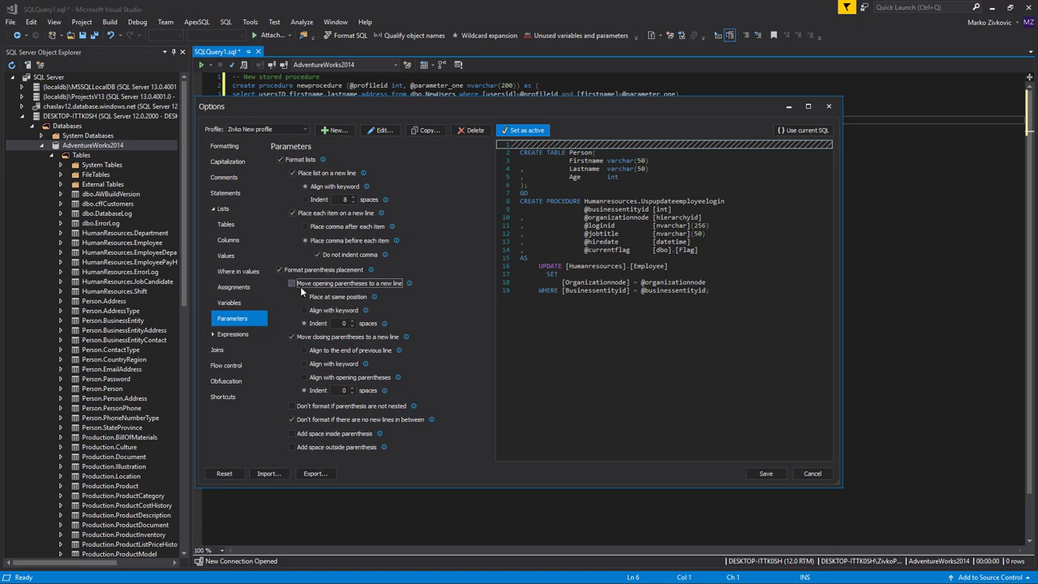
click(302, 292)
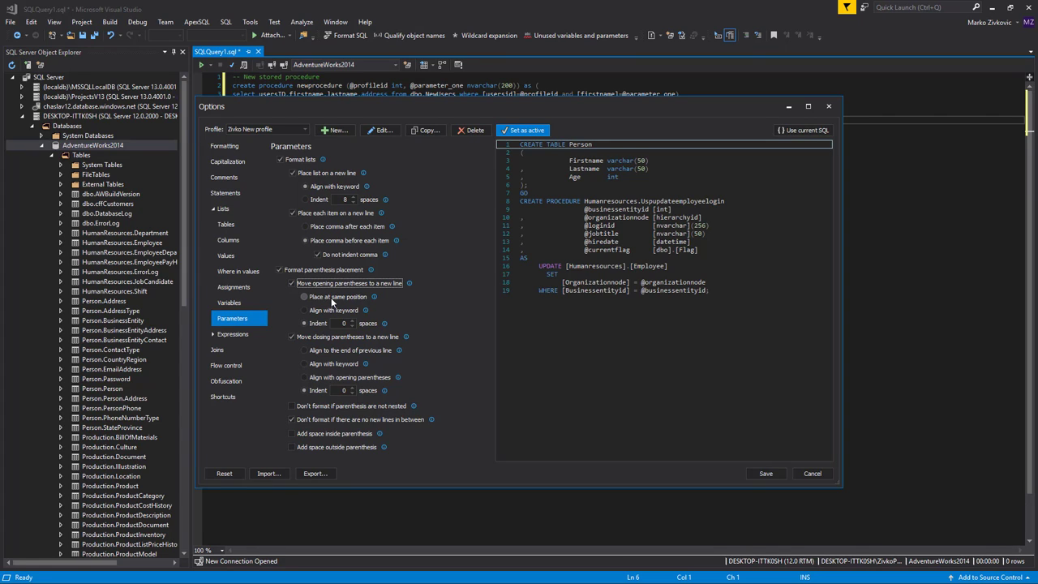
click(331, 296)
click(331, 311)
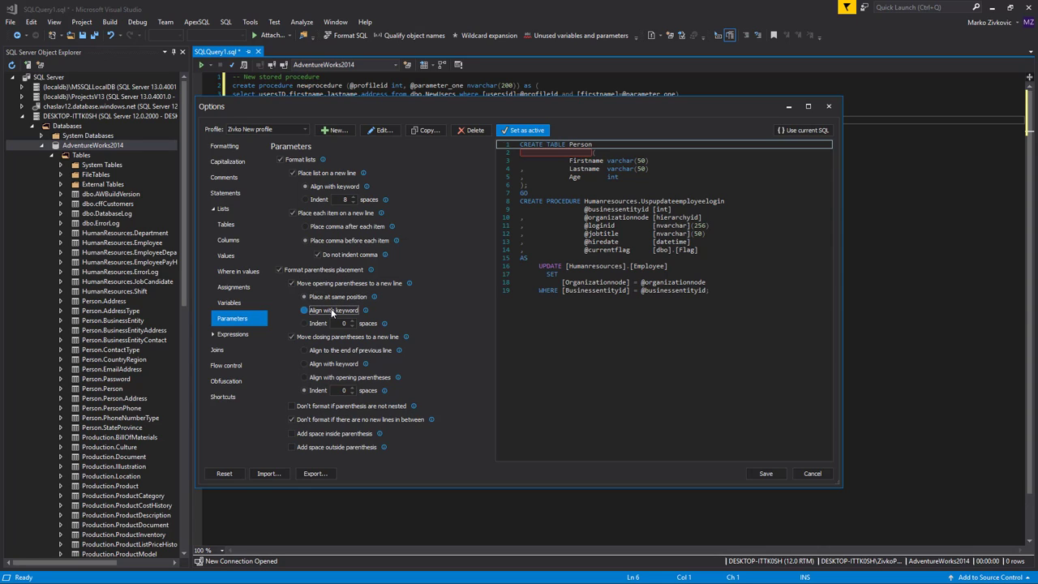
click(321, 323)
double_click(352, 320)
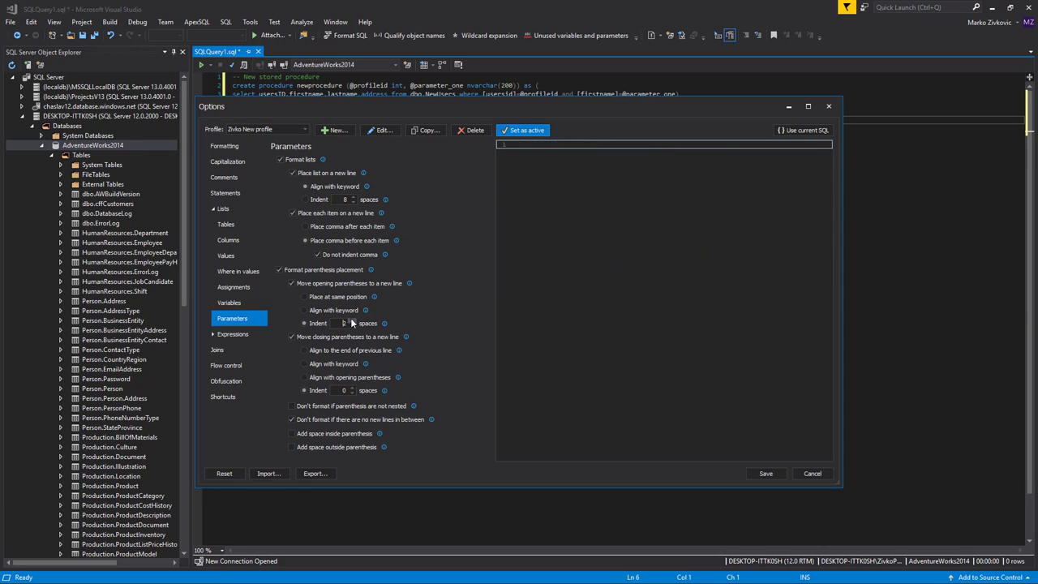
- Toggle moving closing parentheses to a new line, and try alignment with previous line end, keyword, opening parentheses and a 3-space indent
click(321, 336)
click(320, 336)
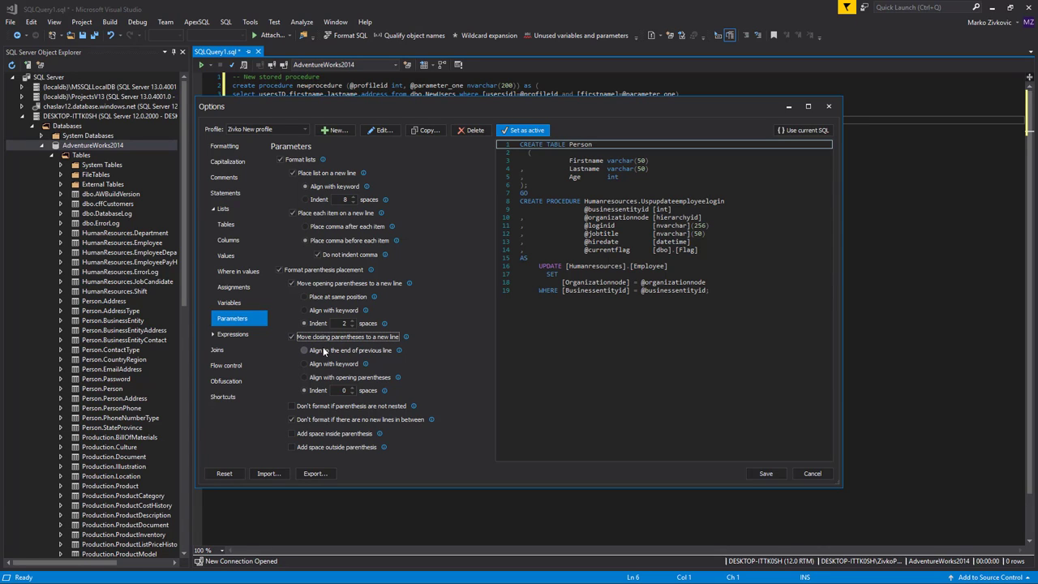
click(323, 348)
click(323, 365)
click(323, 379)
click(319, 389)
click(353, 388)
click(353, 388)
click(353, 387)
- Align both the opening and closing parentheses of parameter lists with the keyword
click(332, 310)
click(322, 365)
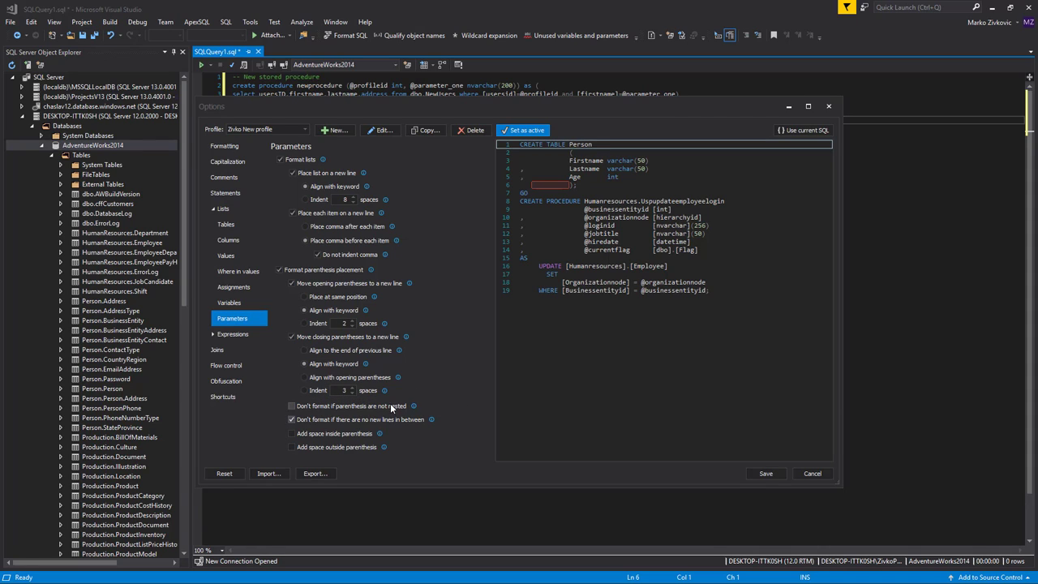
- Preview skipping parentheses that are not nested, restore that option to off, and disable Don't format if there are no new lines in between
click(308, 407)
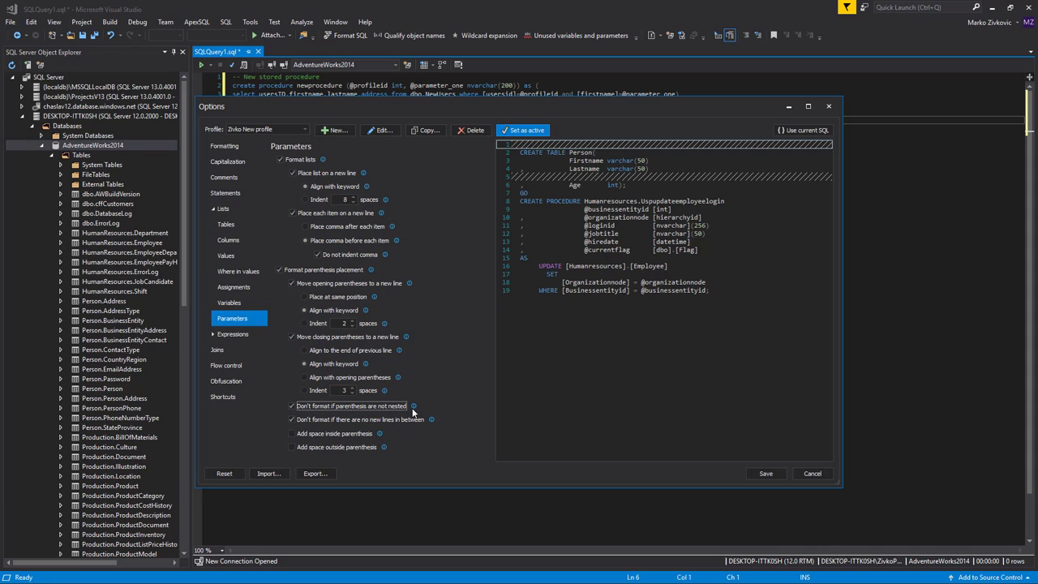
mouse_move(412, 409)
click(321, 411)
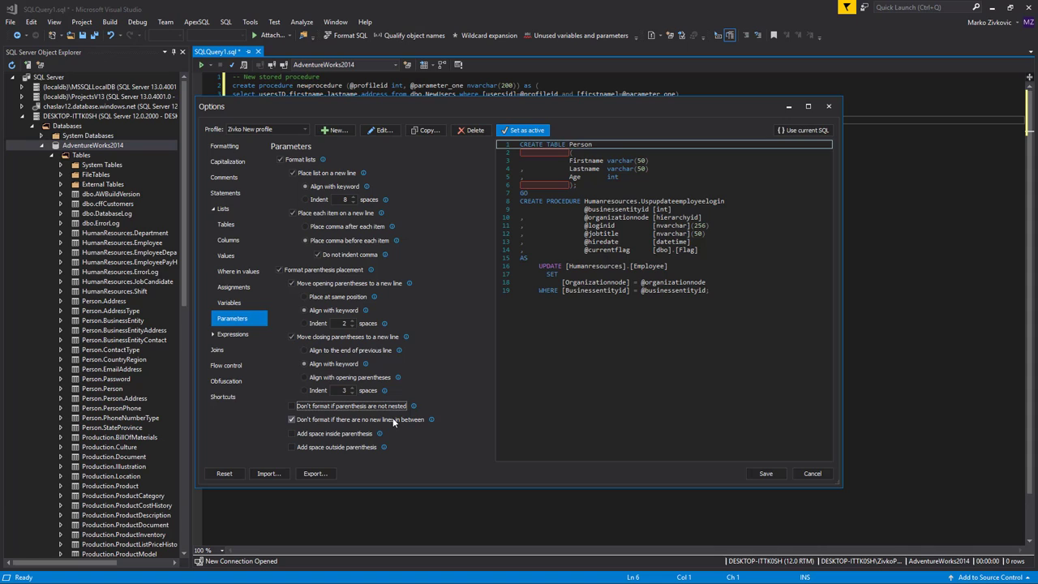
click(393, 418)
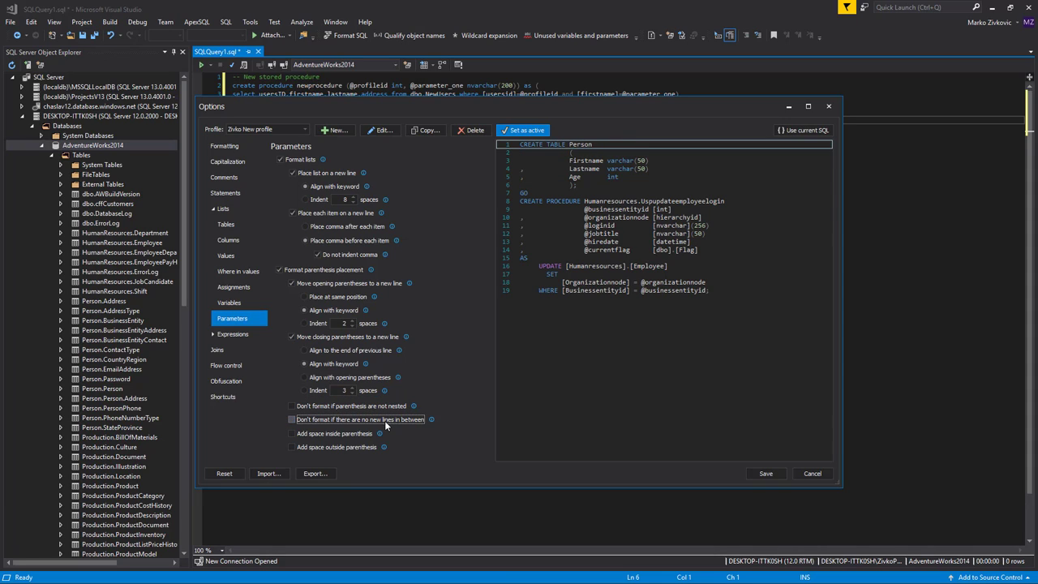
- Try adding space inside and outside parenthesis, turn both options back off, and save the profile
click(328, 435)
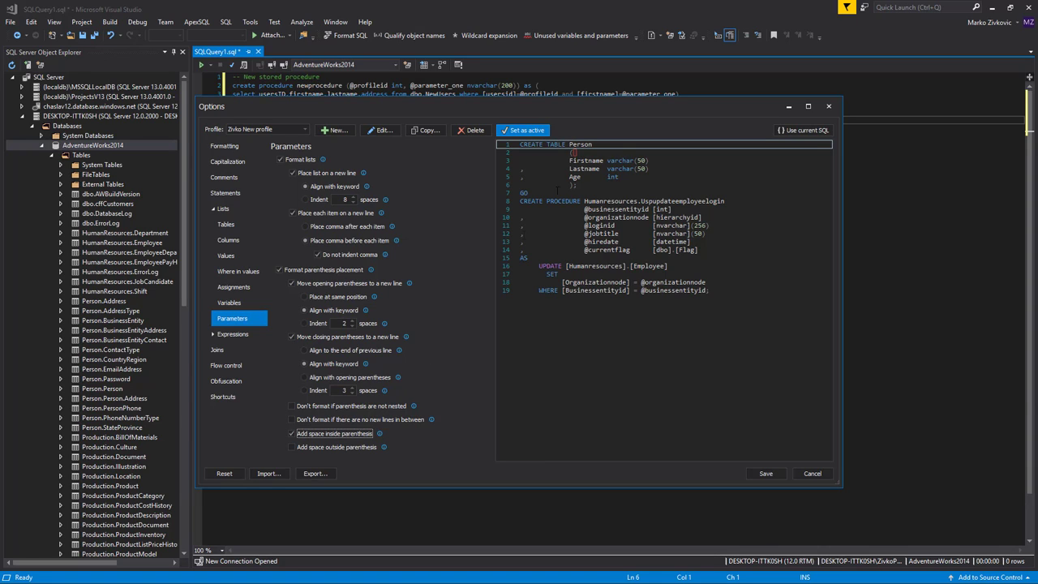
click(361, 449)
mouse_move(383, 448)
click(336, 439)
click(333, 448)
click(765, 474)
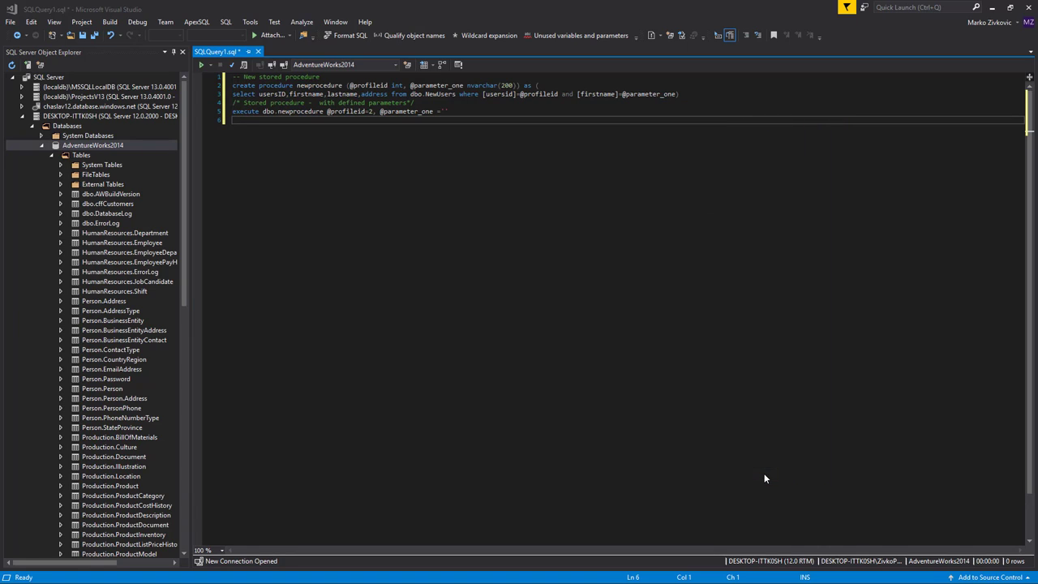
- Select the whole stored procedure script and format it with Format SQL
key(shift+Up)
key(shift+Up)
key(shift+Up)
key(shift+Up)
key(shift+Up)
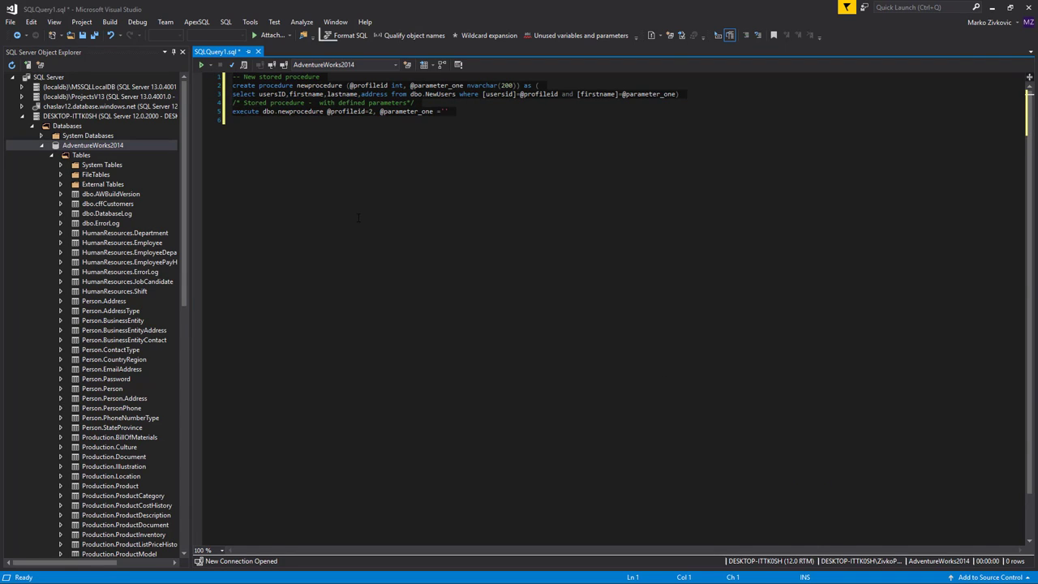
click(342, 36)
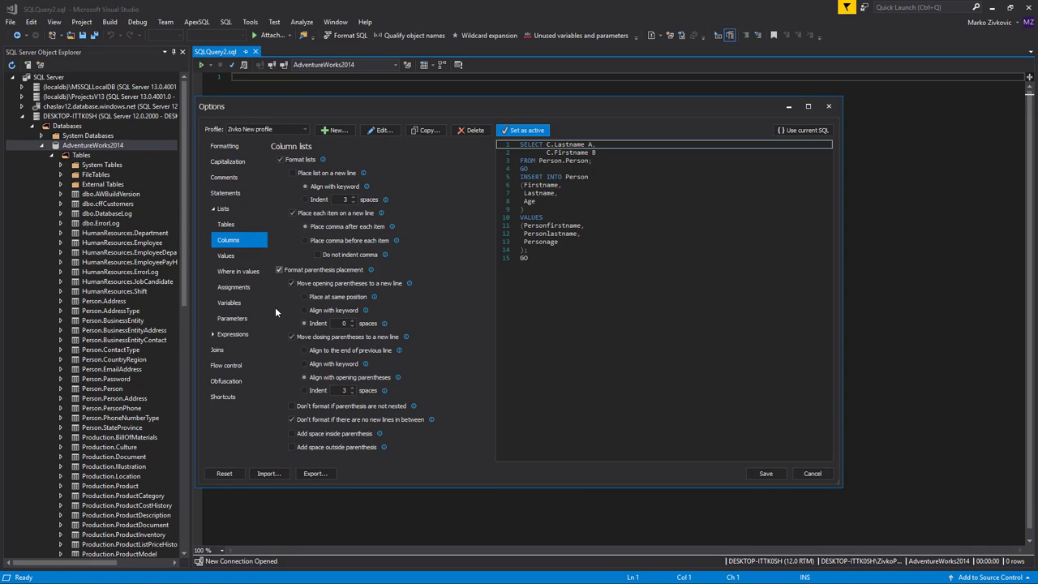
- Review the profile's parameter and column list settings, and close the options without saving
click(234, 323)
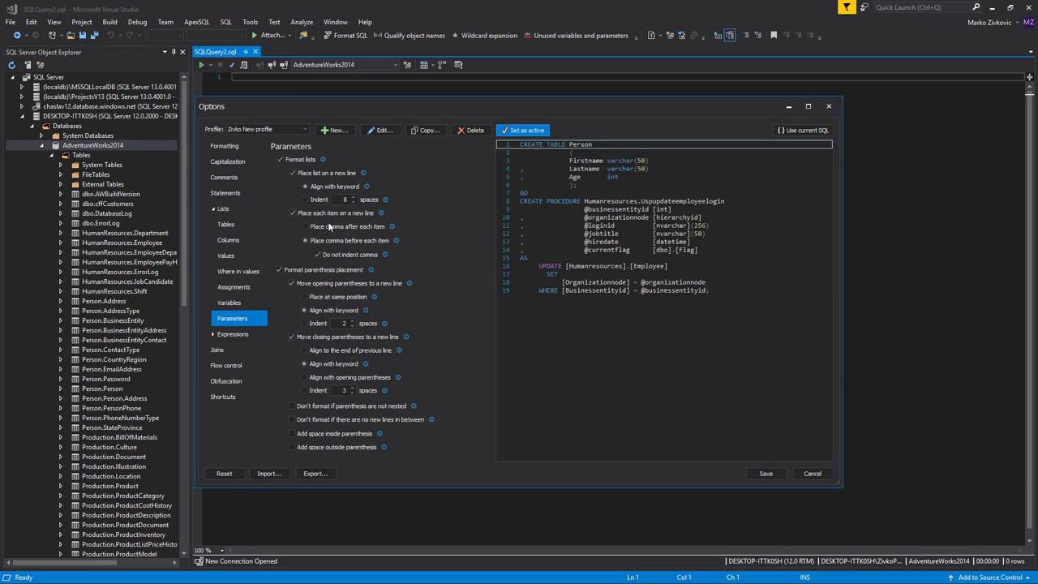
click(229, 240)
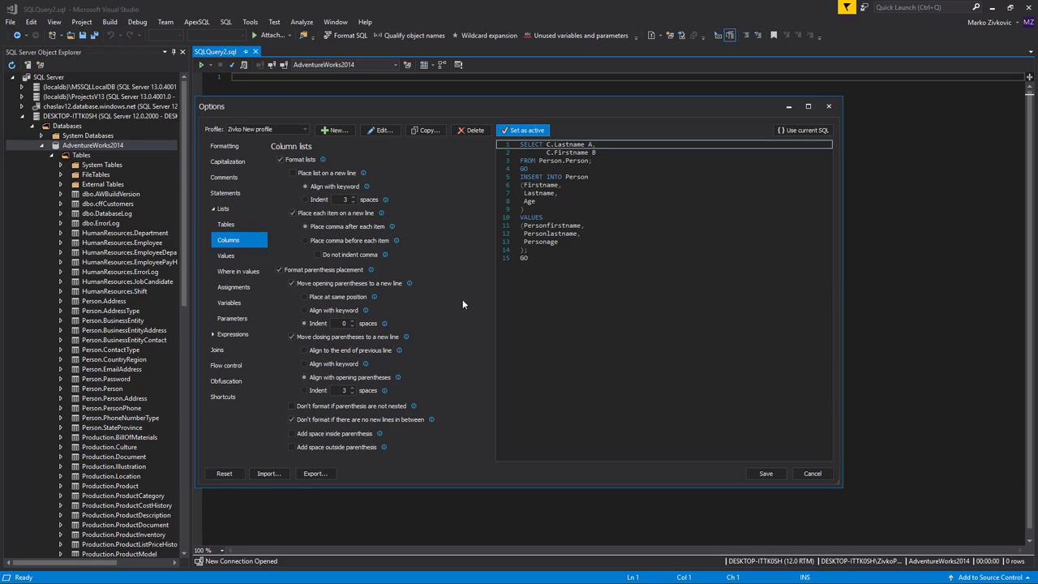
click(813, 474)
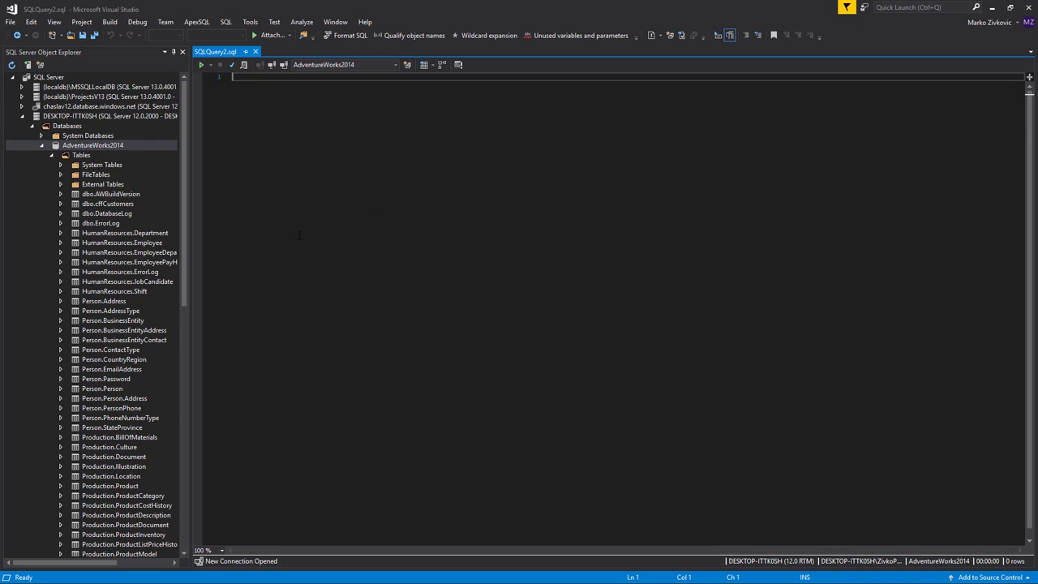
- Paste the Person.Address SELECT and INSERT statements into the query, and preview this current SQL in the ApexSQL Refactor column list options
key(ctrl+v)
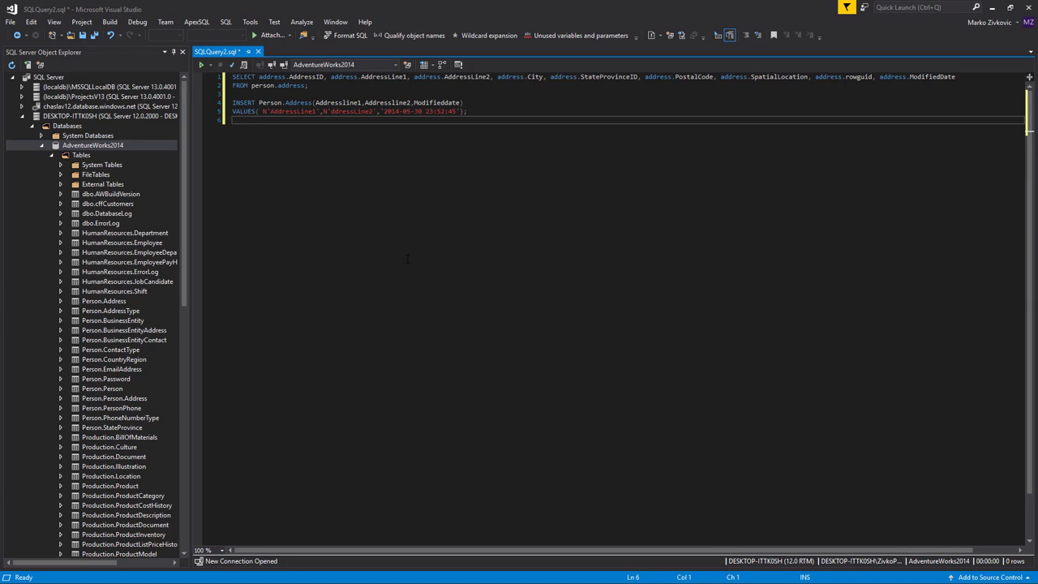
click(197, 23)
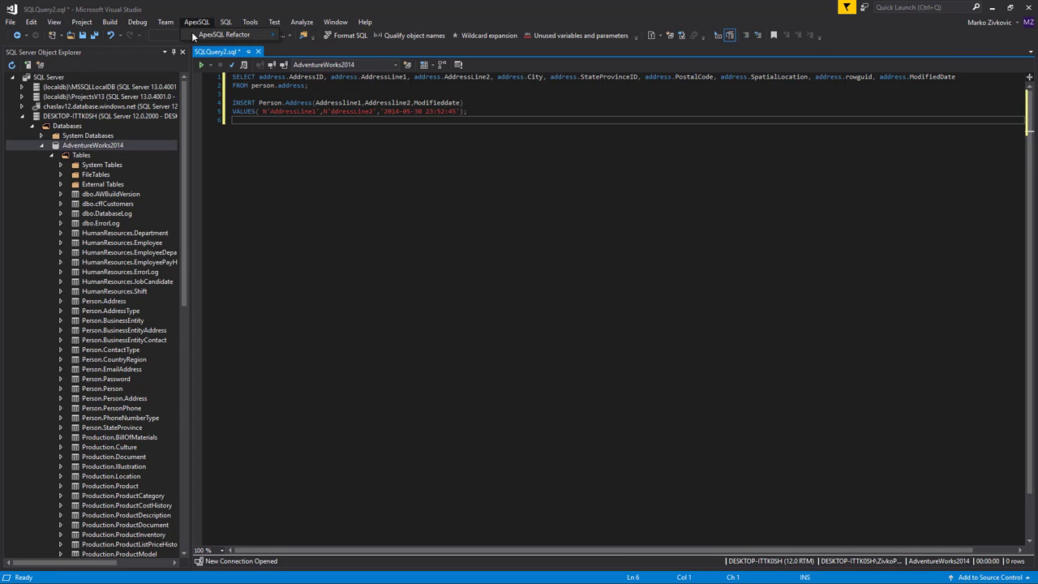
mouse_move(193, 35)
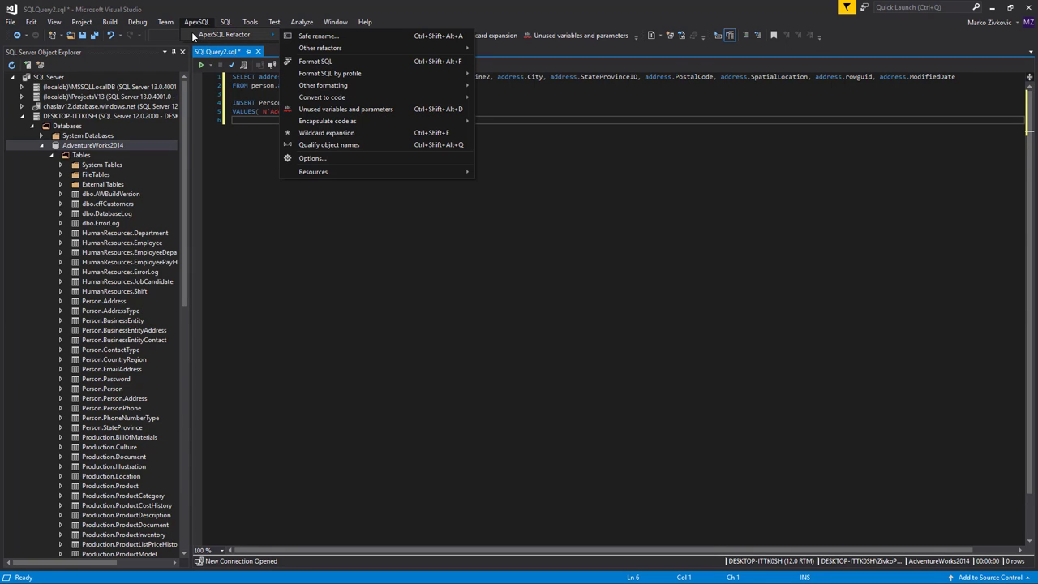
click(315, 157)
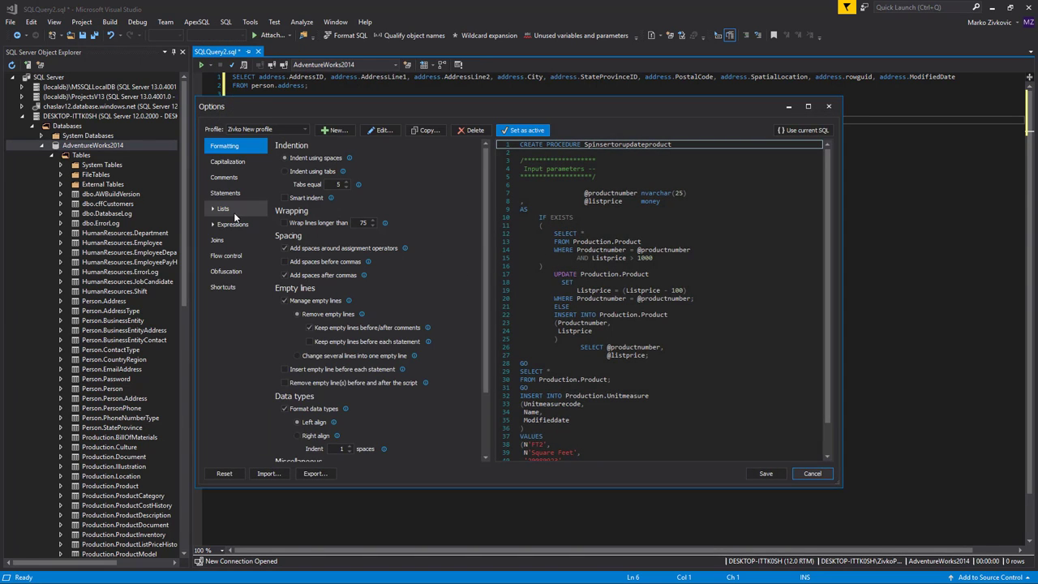
click(218, 210)
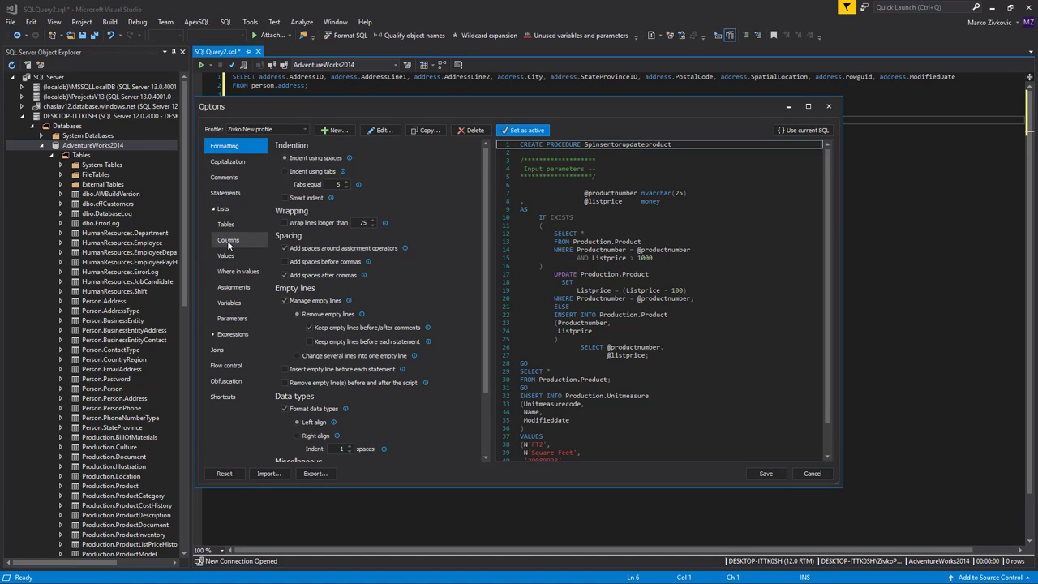
click(227, 240)
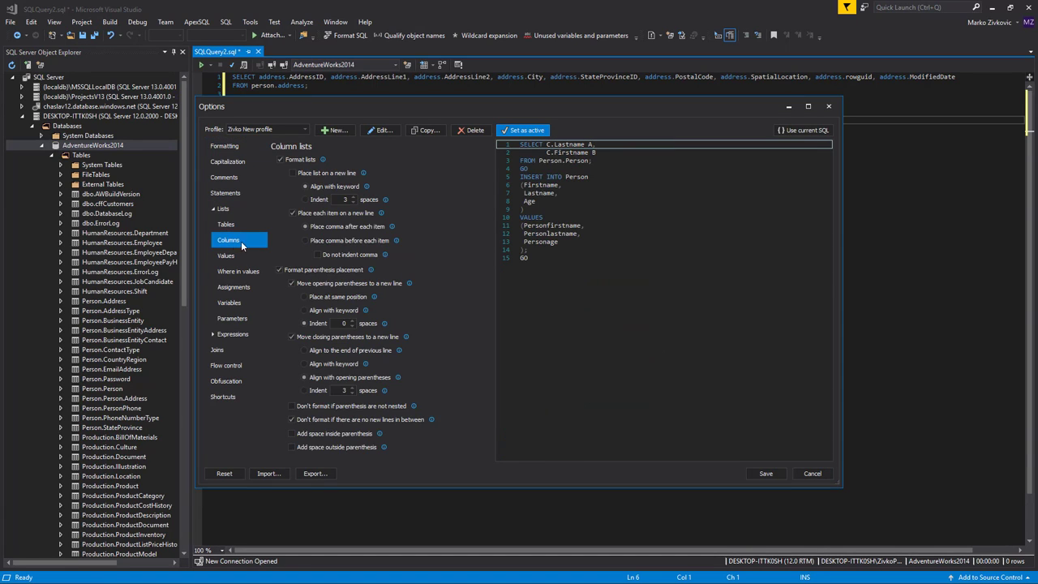
click(791, 130)
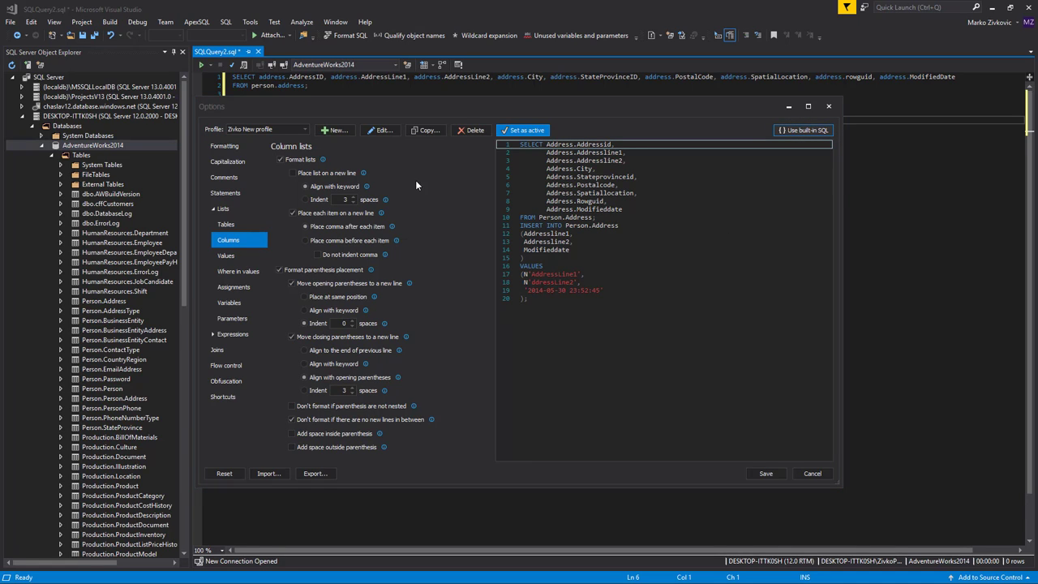
- Place column lists on a new line, try a 5-space indent, and return to aligning them with the keyword
click(296, 174)
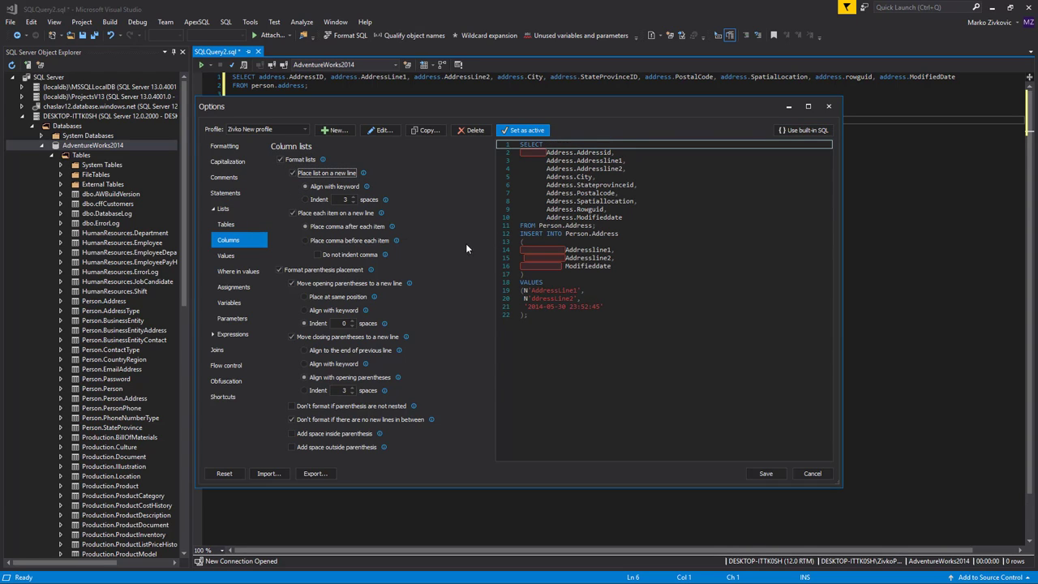
click(319, 200)
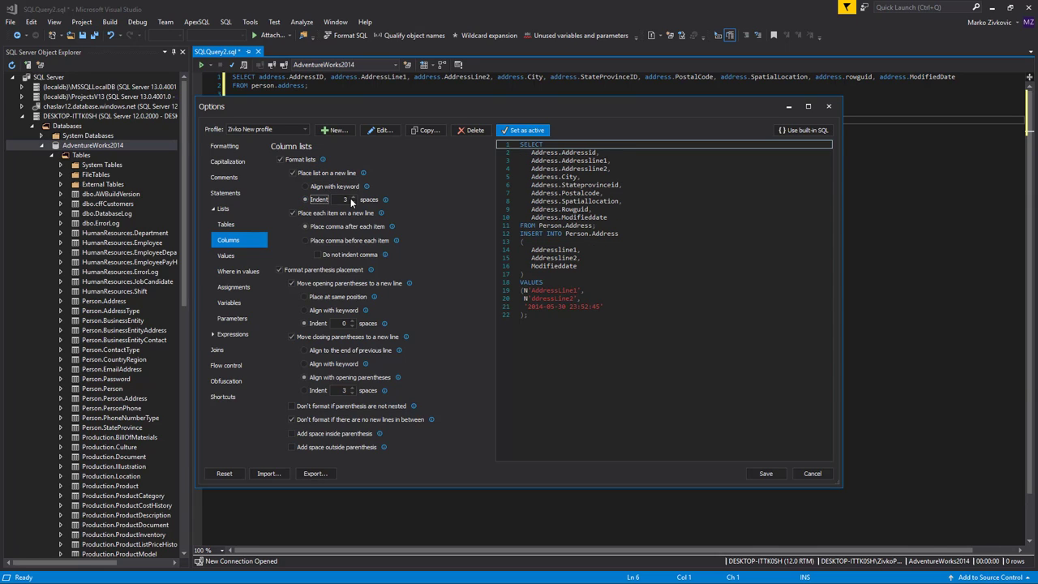
click(352, 199)
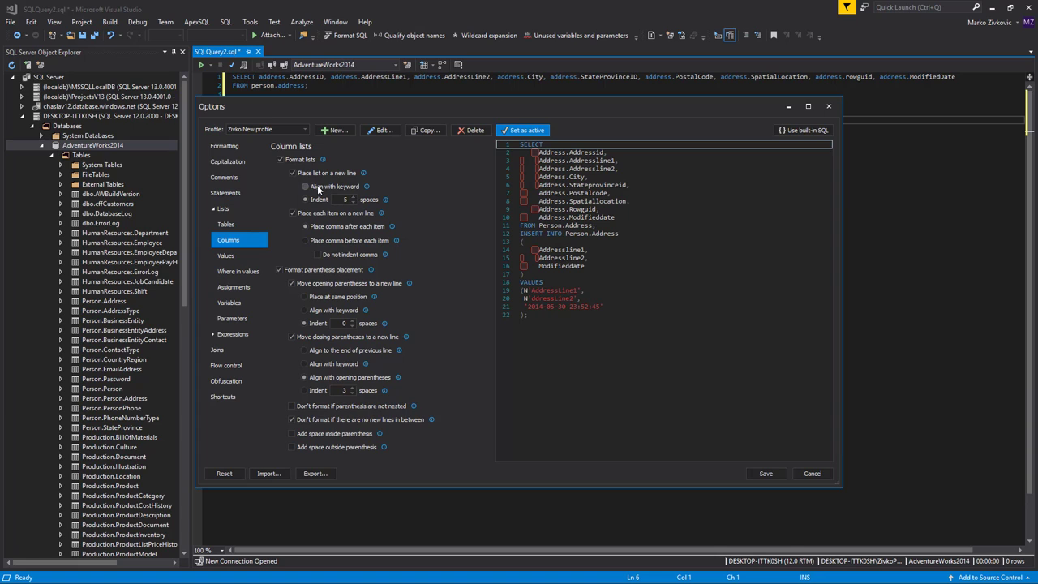
click(318, 188)
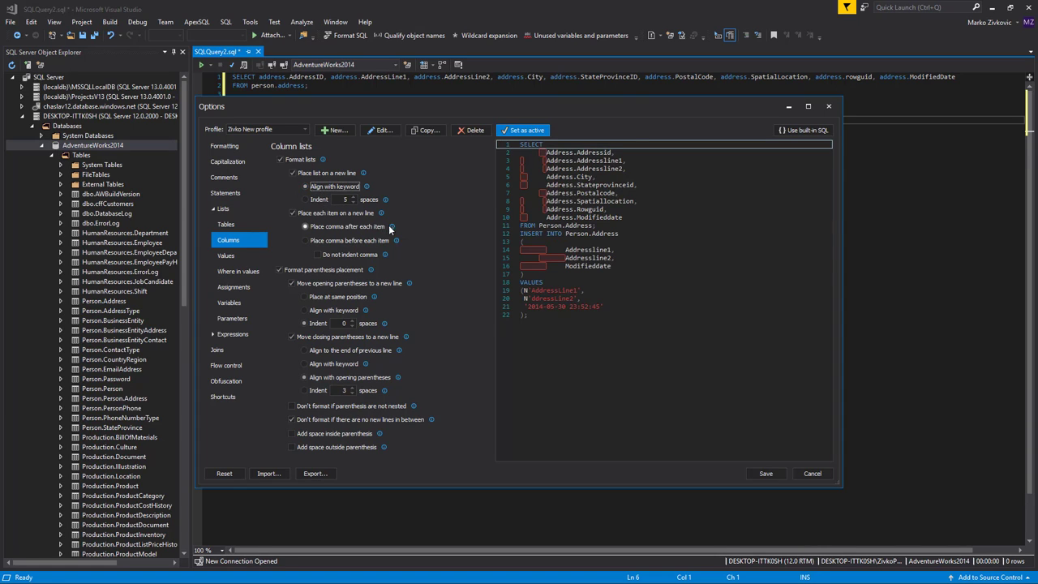
- Keep each column on a new line, with the comma placed before each item and not indented
click(307, 214)
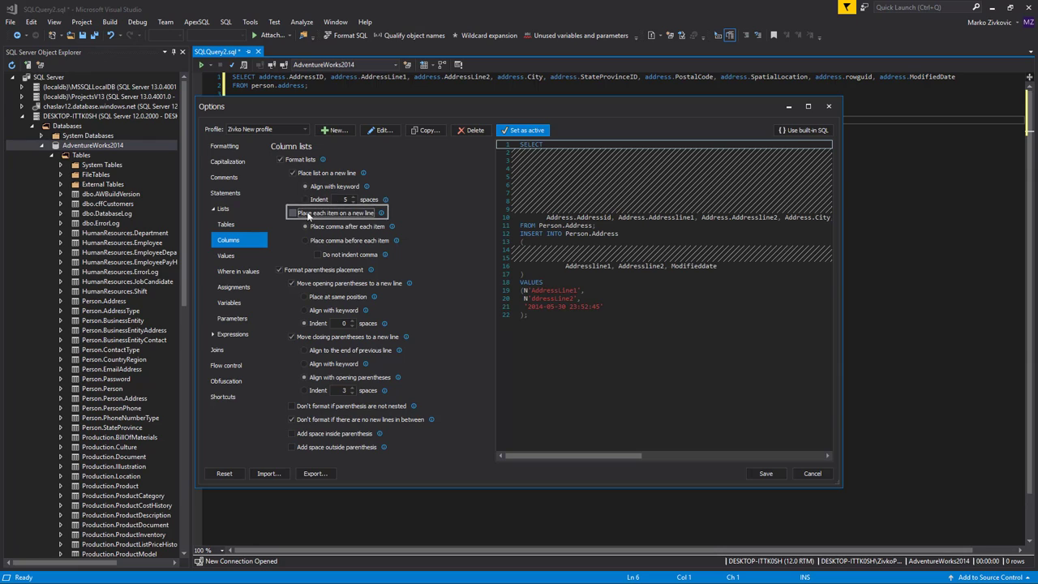
click(307, 214)
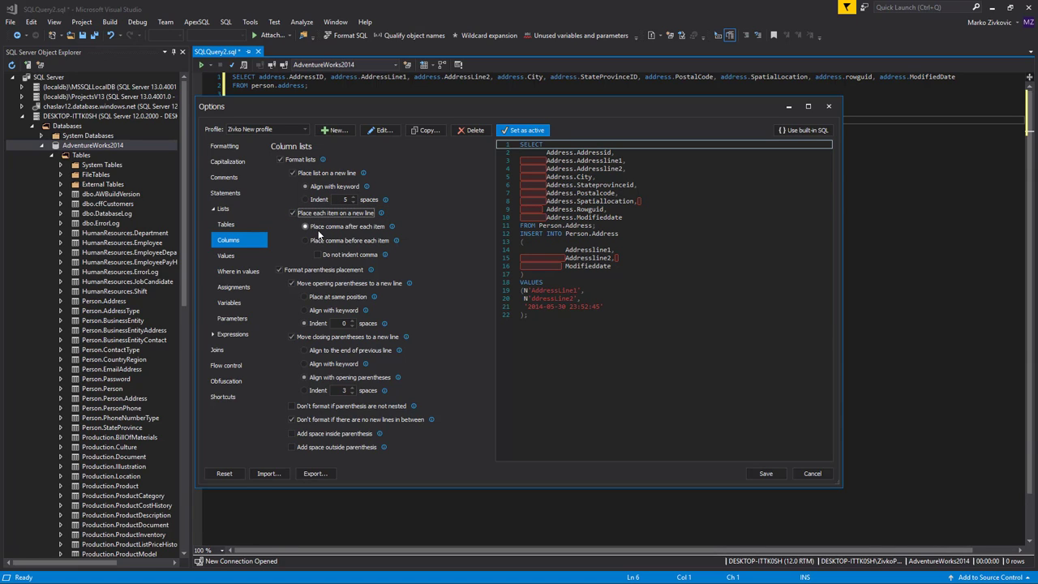
click(330, 240)
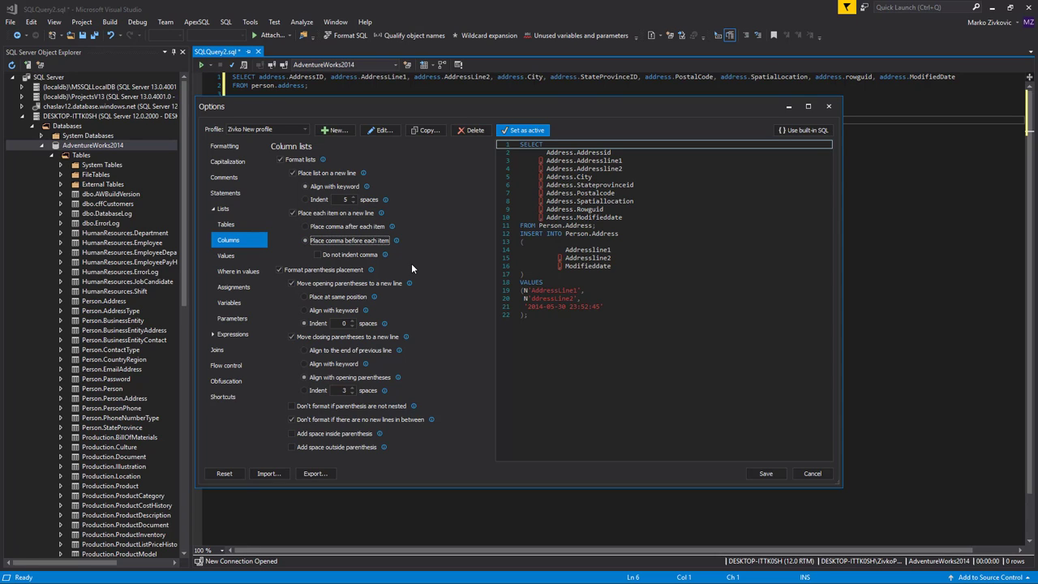
click(350, 255)
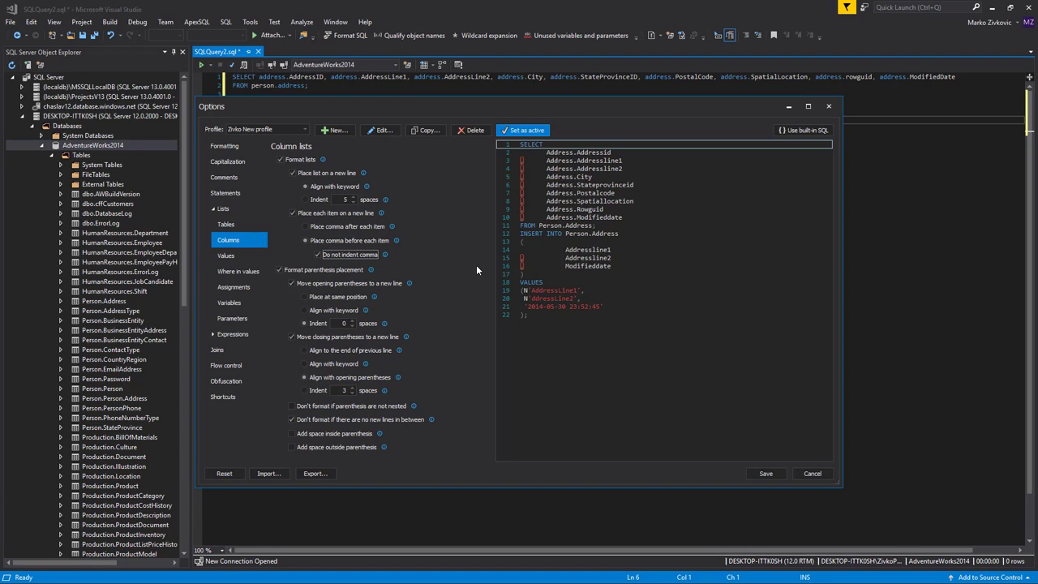
- Toggle the column lists' parenthesis placement and new-line options to preview them, and align opening parentheses with the keyword
click(296, 269)
click(297, 269)
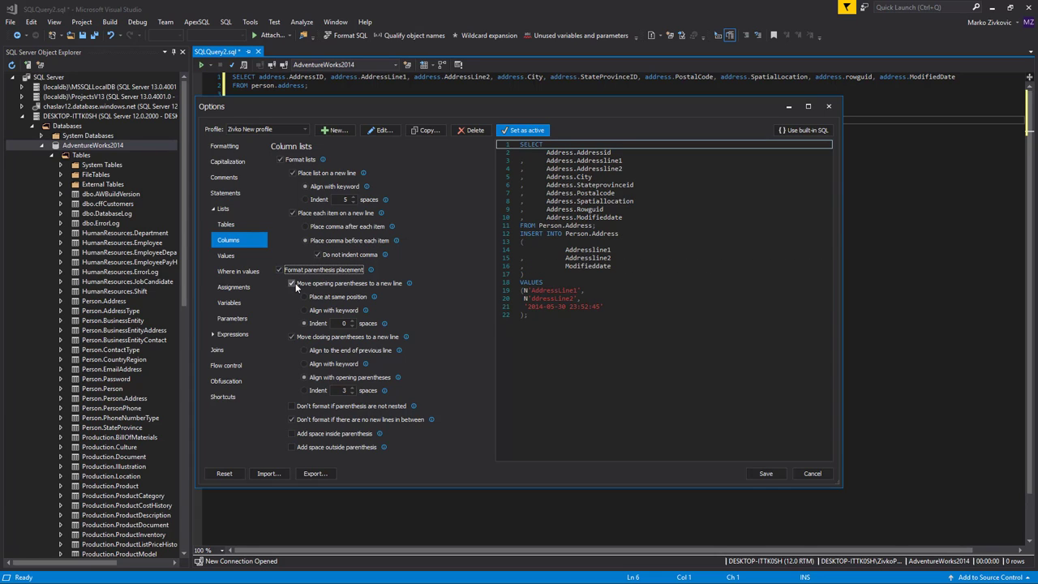
click(294, 283)
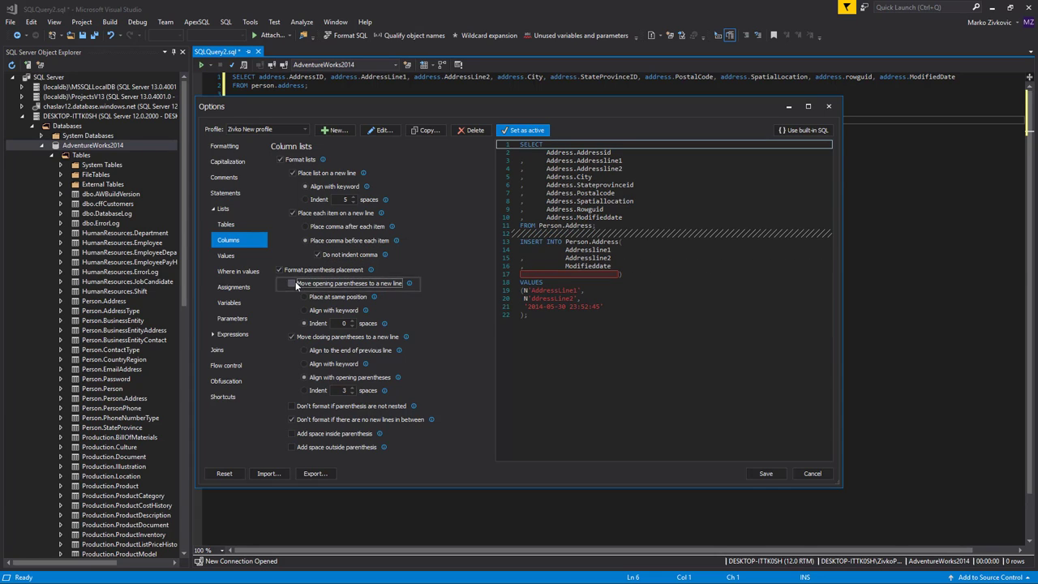
click(293, 283)
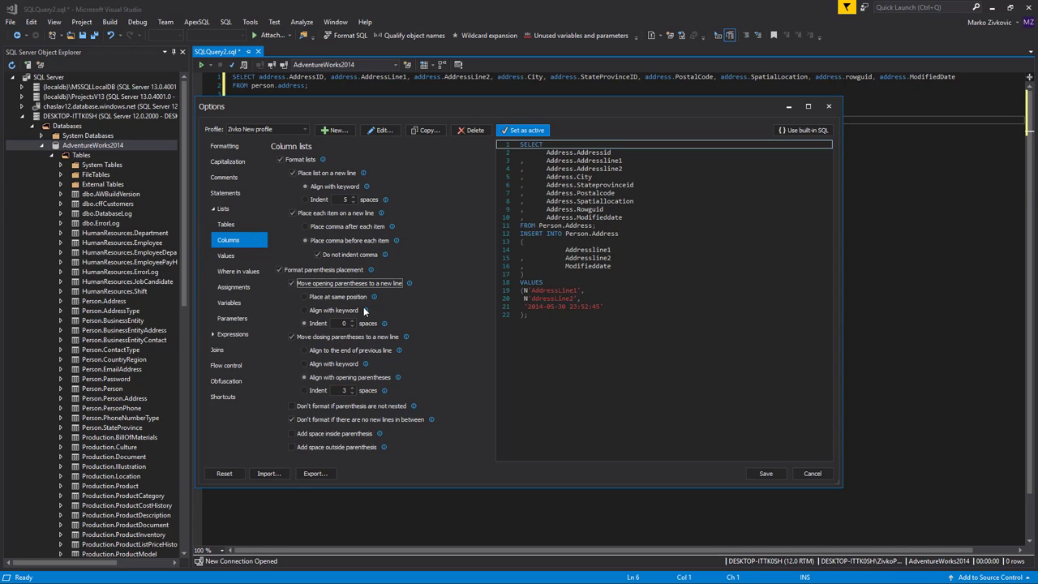
click(326, 310)
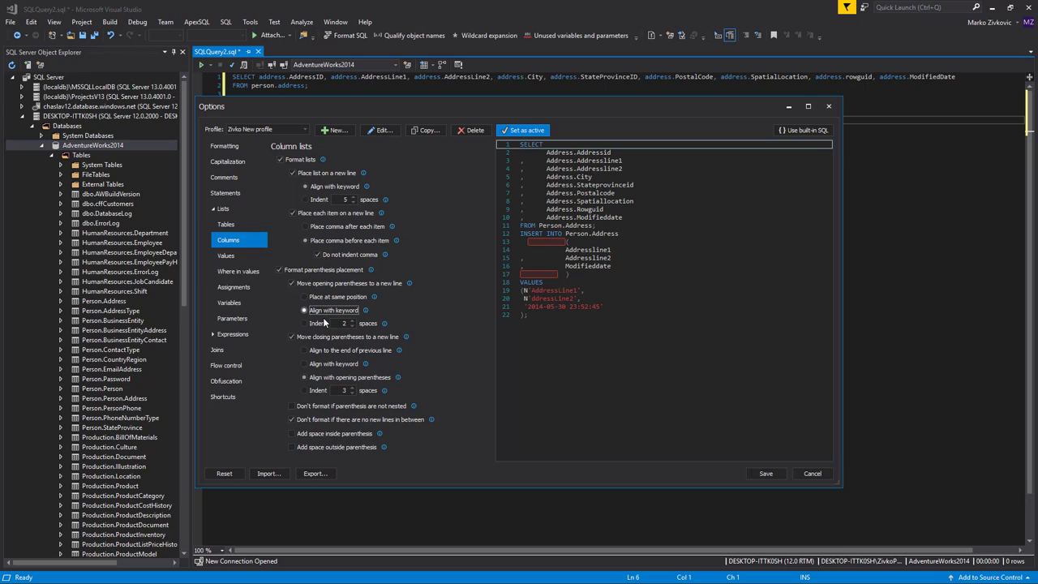
- Align column lists' closing parentheses with the keyword, turn off the no-new-lines exception, and insert an empty line before each statement
click(327, 364)
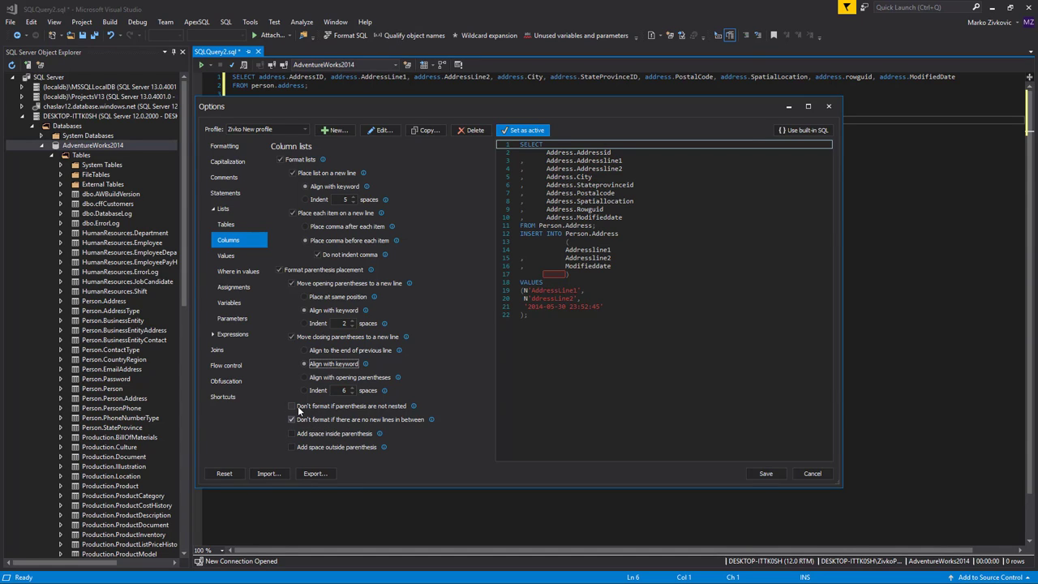
click(314, 419)
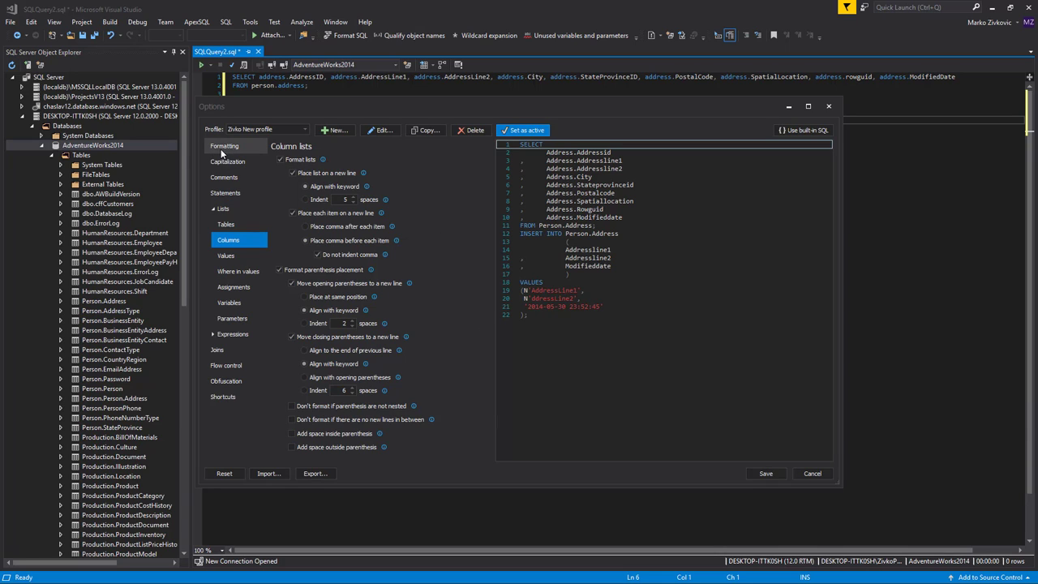
click(225, 150)
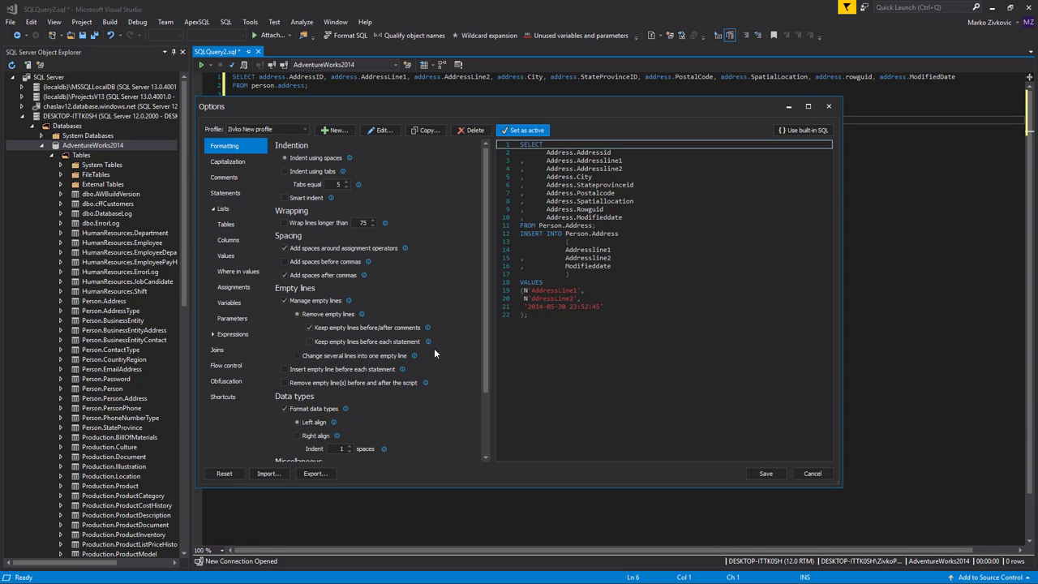
click(285, 369)
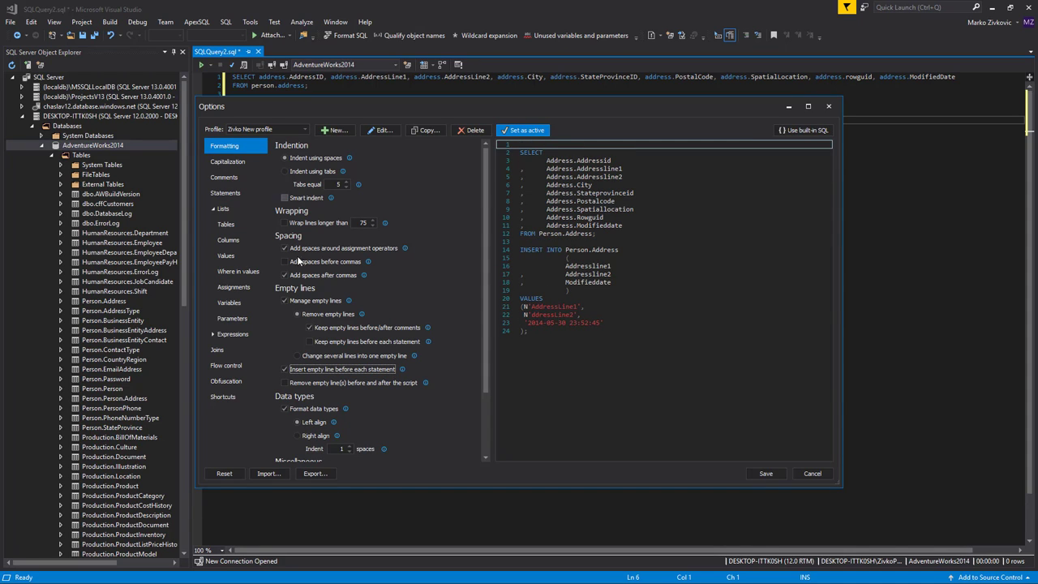
- Toggle the option to always use INTO in INSERT statements to preview its effect, leaving it enabled
click(232, 195)
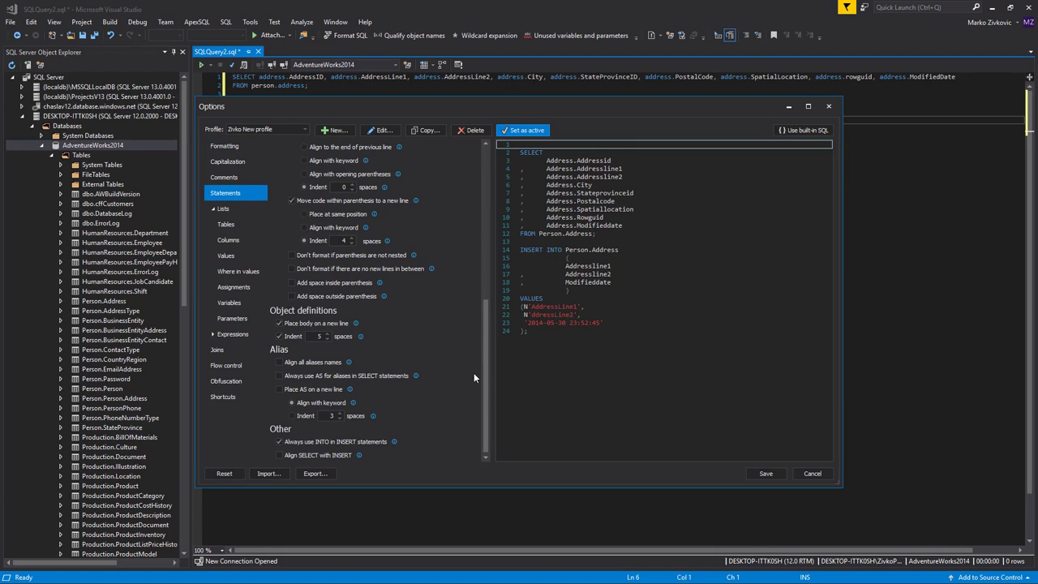
click(296, 442)
click(296, 443)
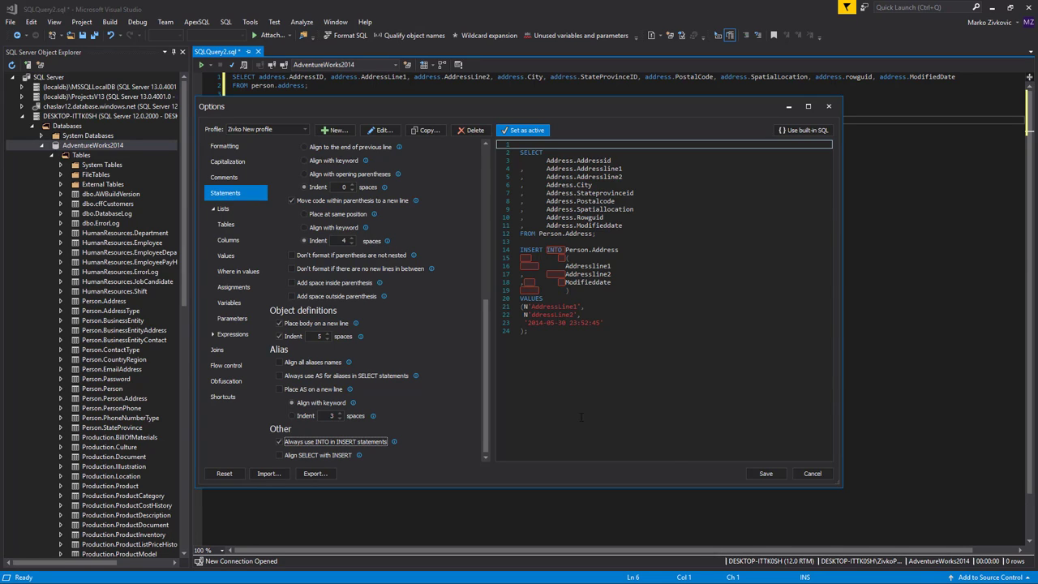
- Save the profile options and format the entire SELECT and INSERT script with them
click(759, 473)
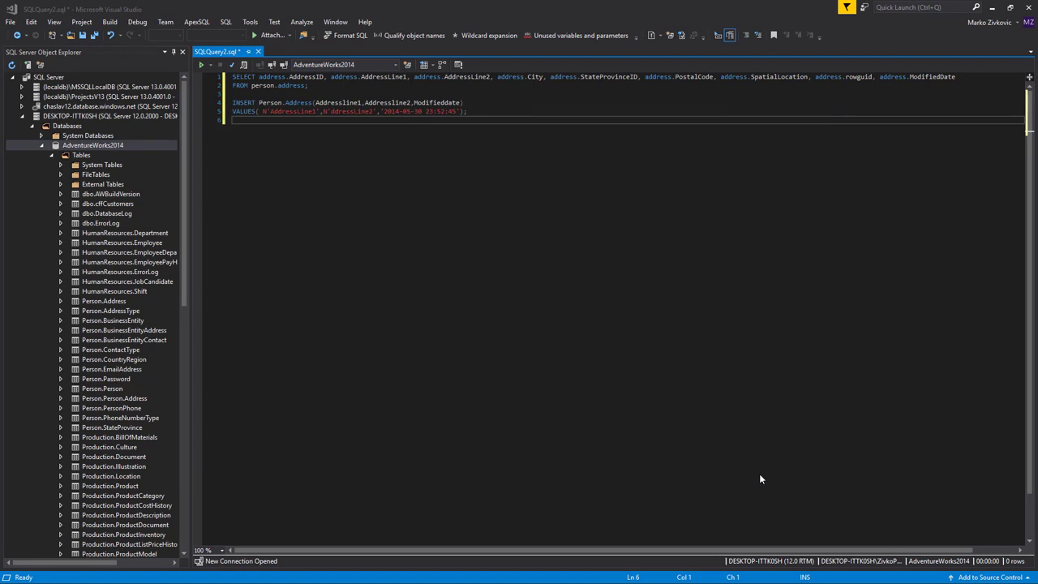
drag(483, 124, 233, 77)
click(335, 39)
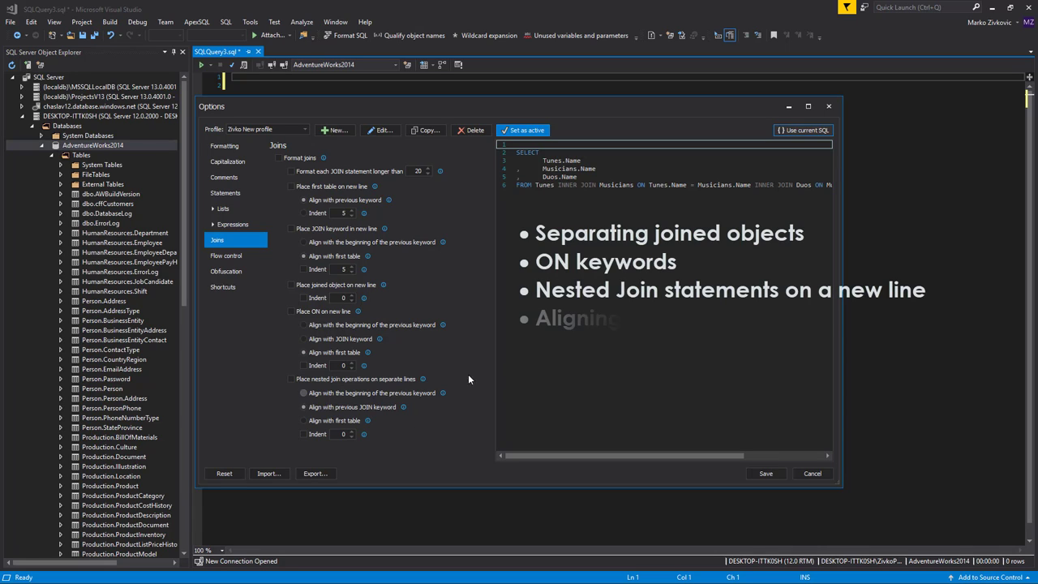
- Close the options without saving and paste the dbo.Address SELECT statement with its two dbo.NewUsers INNER JOINs into the empty query
click(808, 477)
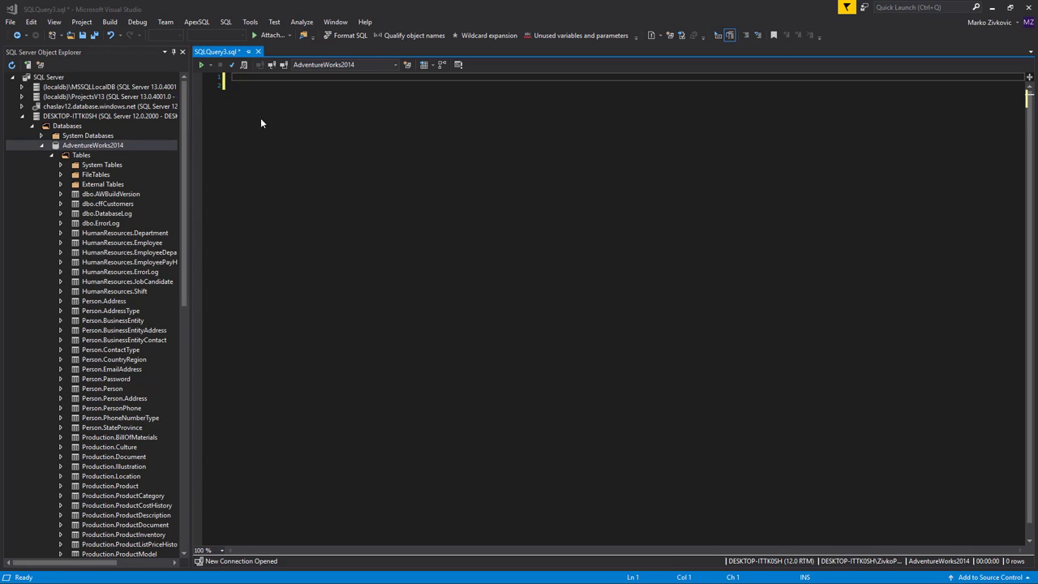
right_click(241, 78)
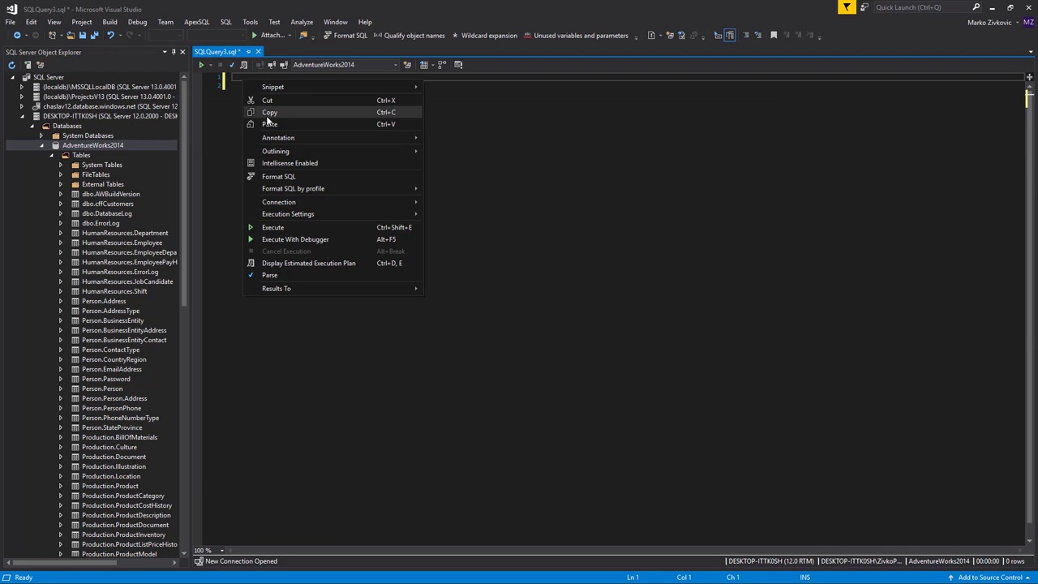
click(273, 126)
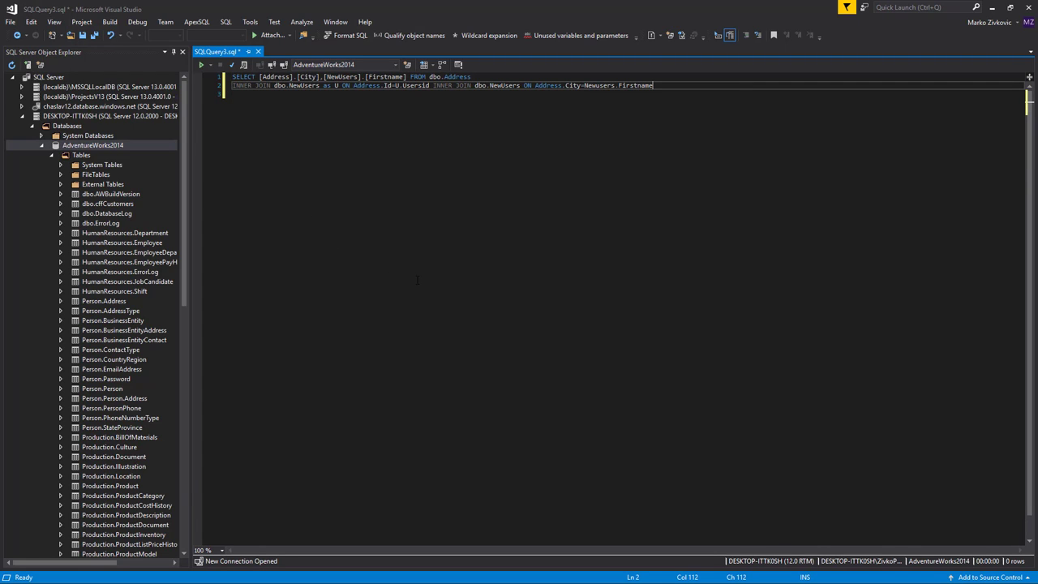
- Open the ApexSQL Refactor join formatting options and preview them on the current SQL
click(196, 22)
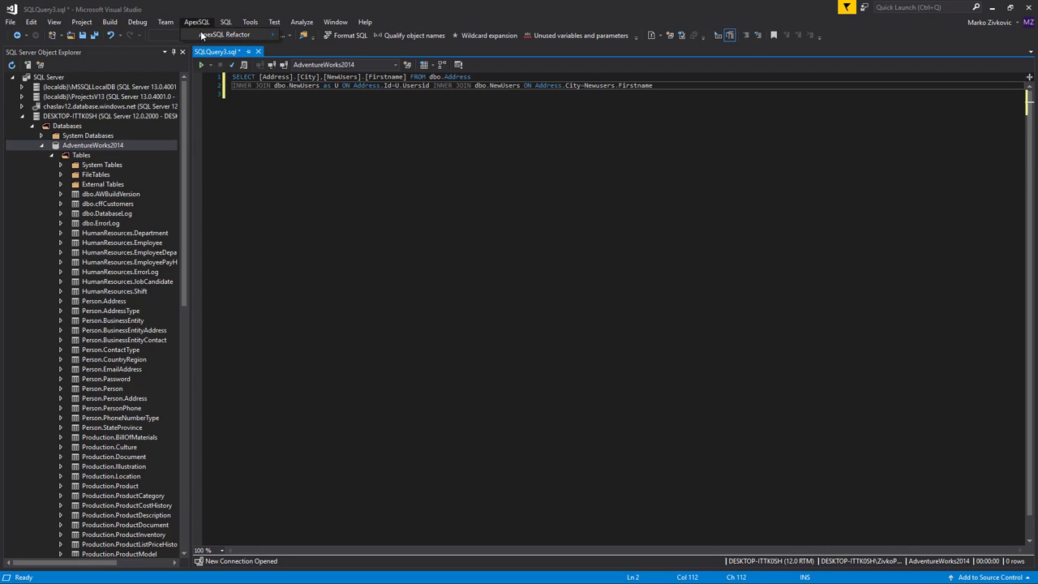
mouse_move(201, 36)
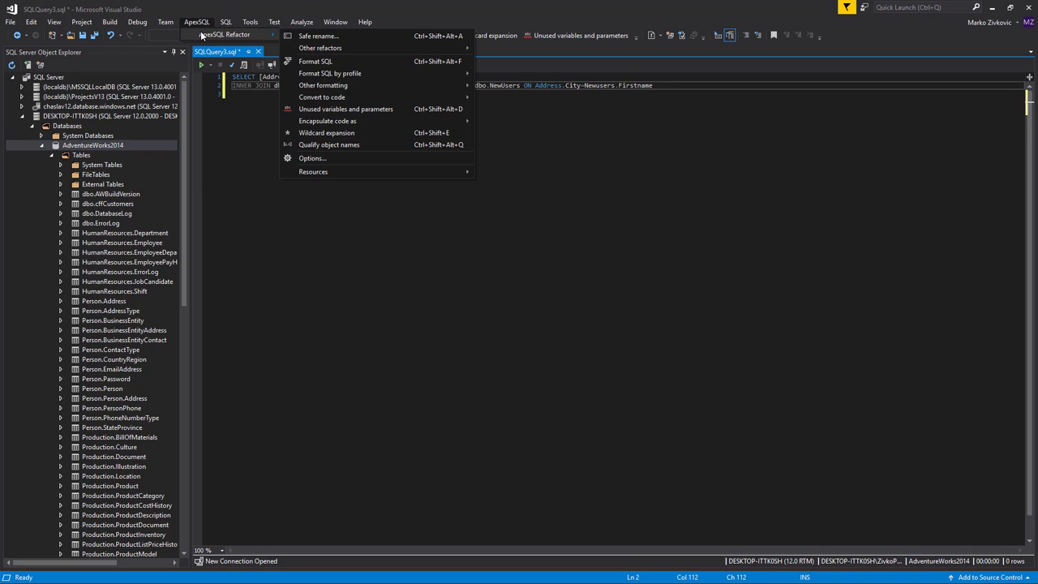
click(323, 159)
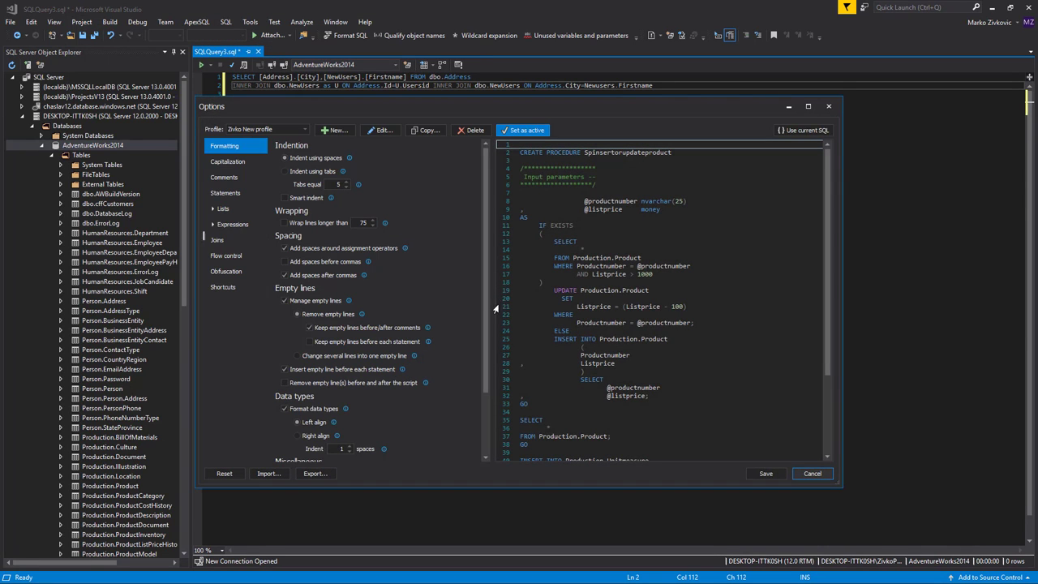
click(227, 241)
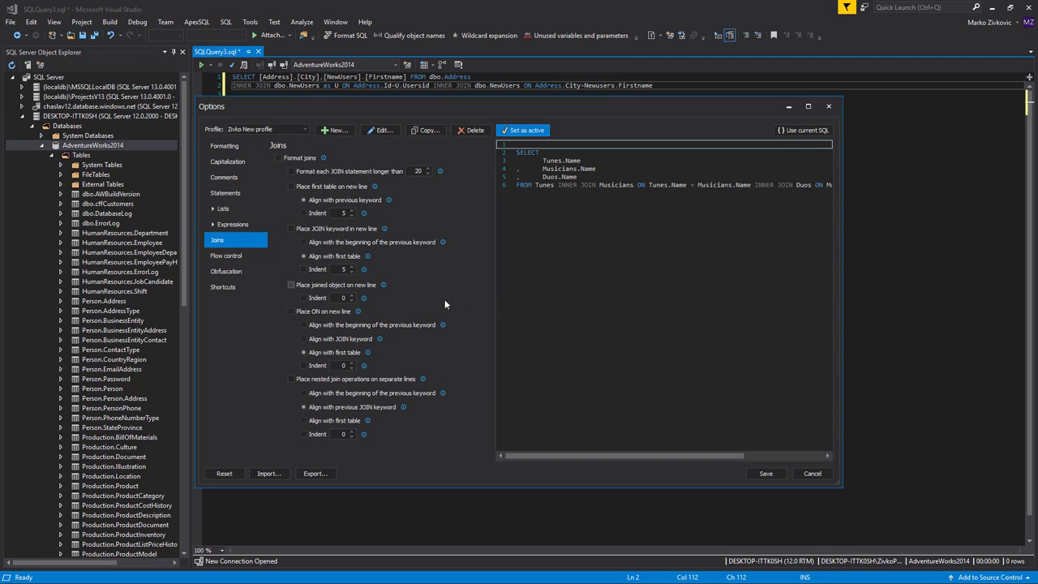
click(789, 134)
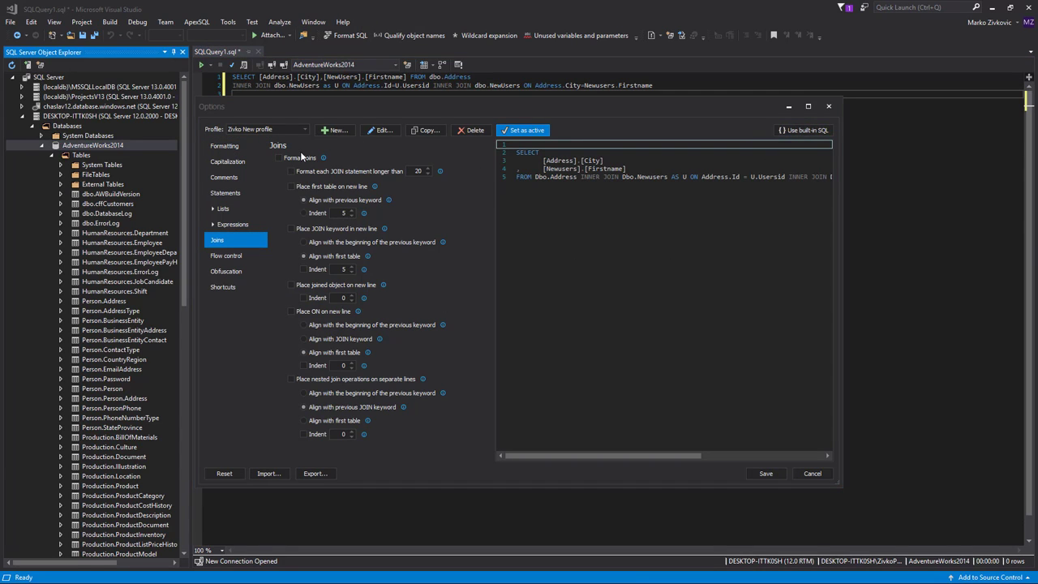
- Enable join formatting and limit it to JOIN statements longer than 15
click(299, 157)
click(305, 173)
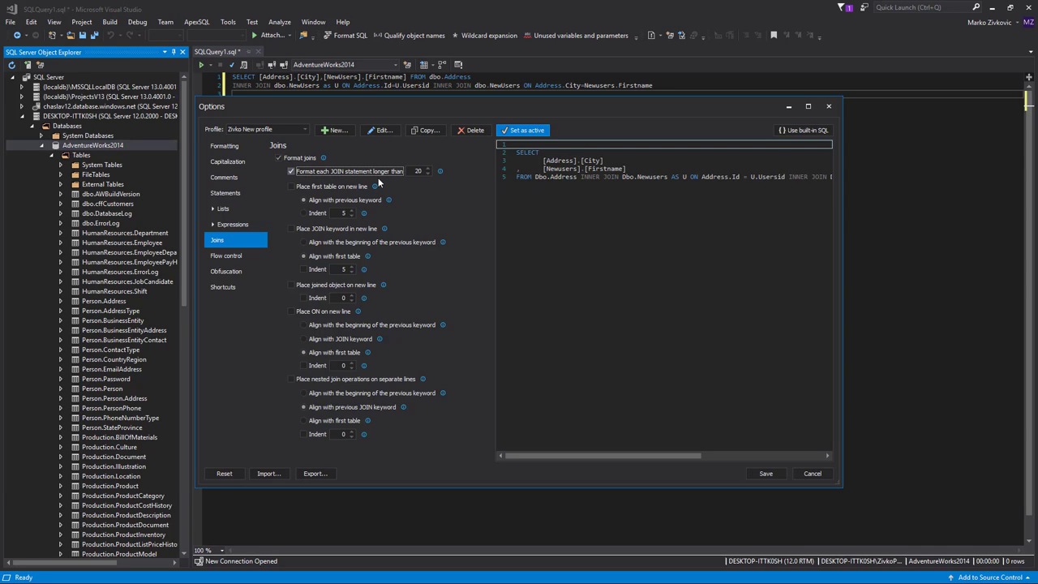
click(427, 173)
- Place the first table on a new line, try an indent of 9, and return to aligning it with the previous keyword
click(297, 188)
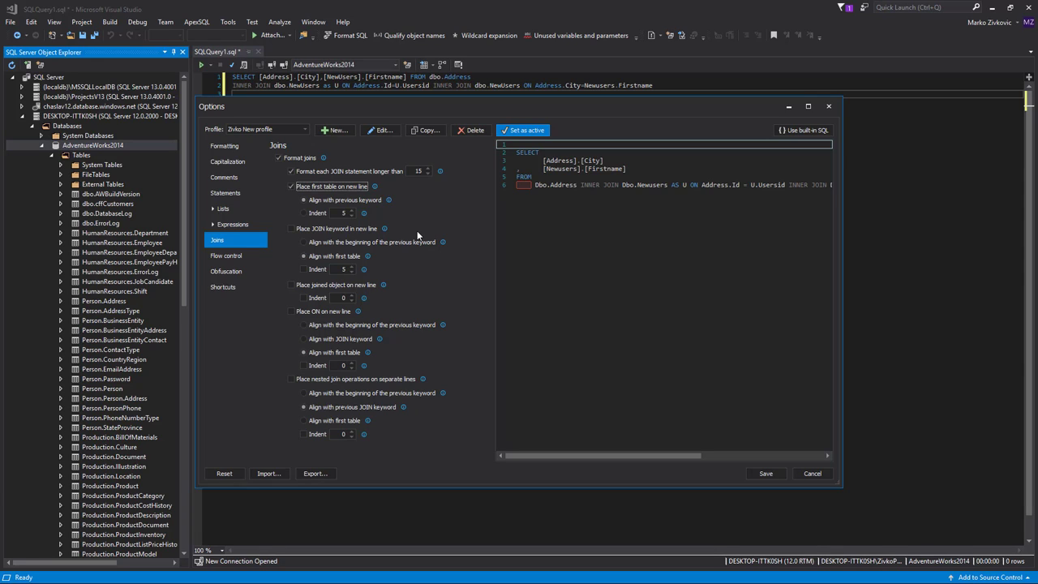
click(303, 213)
click(351, 210)
click(352, 209)
click(352, 209)
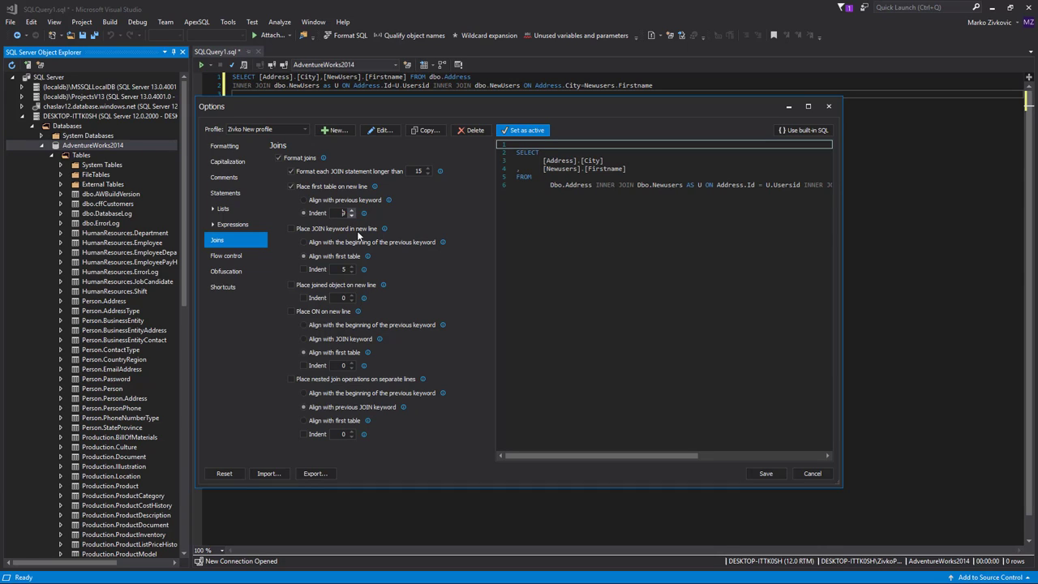
click(320, 203)
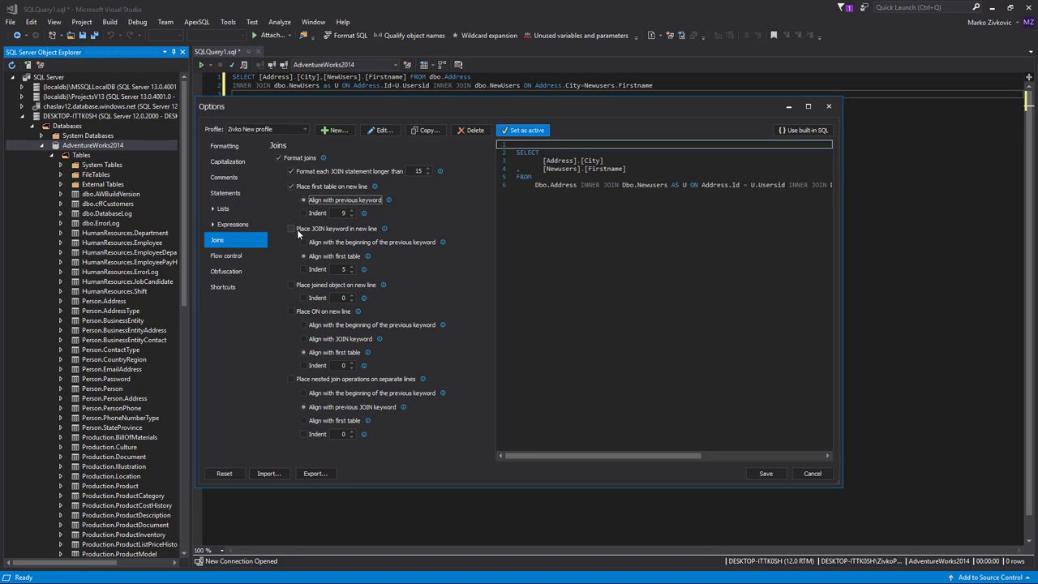
- Place the JOIN keyword on a new line, aligned with the first table and with its indent of 5 enabled
click(309, 231)
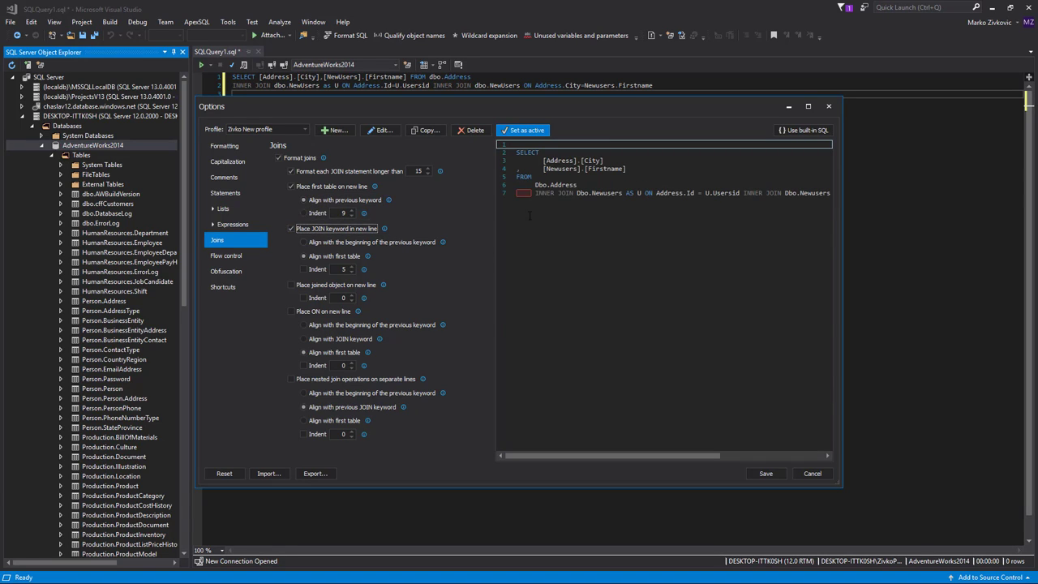
click(351, 244)
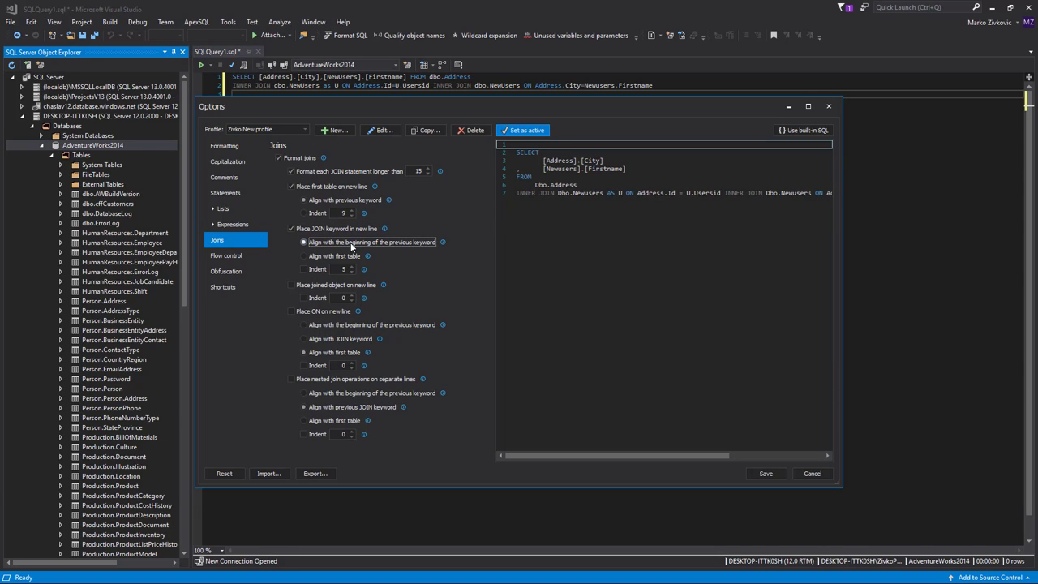
click(341, 257)
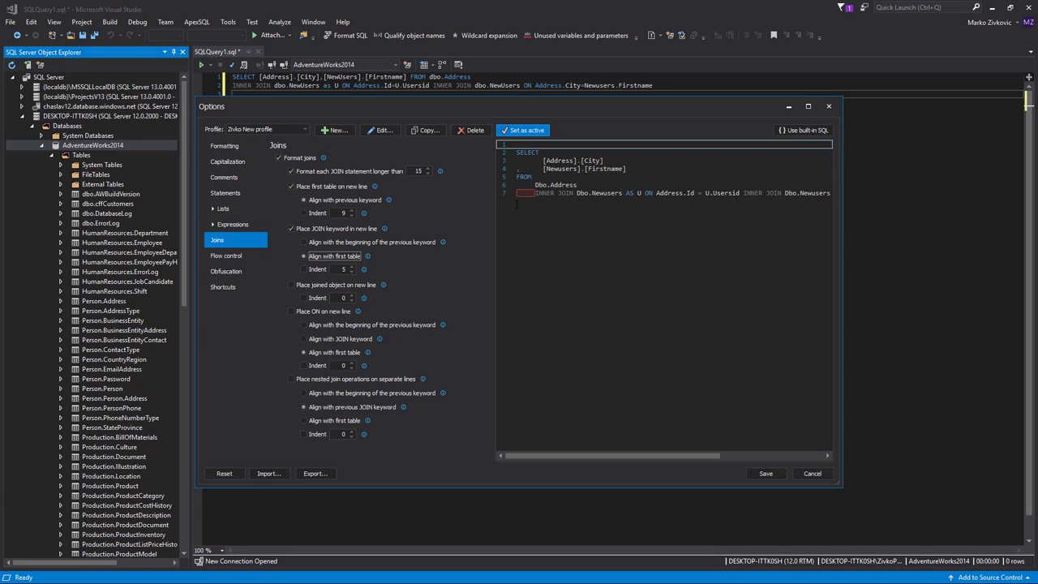
click(303, 269)
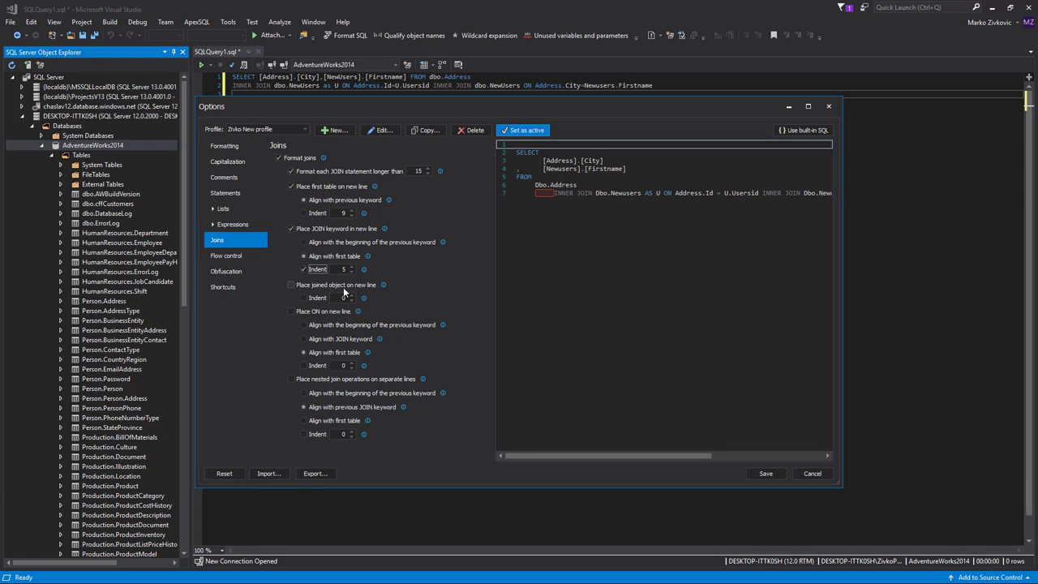
- Place each joined object on a new line with an indent of 10
click(318, 286)
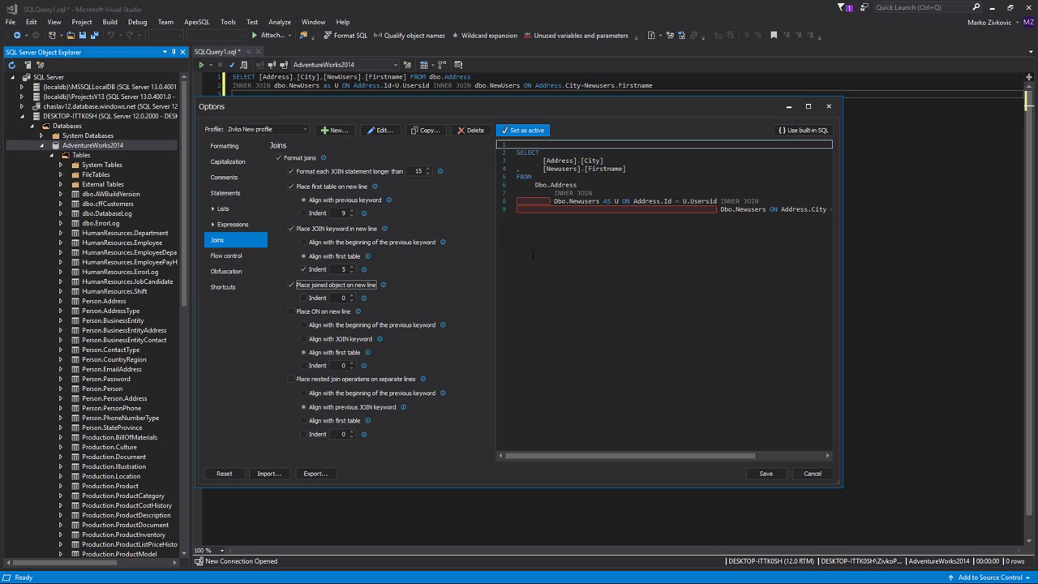
click(304, 298)
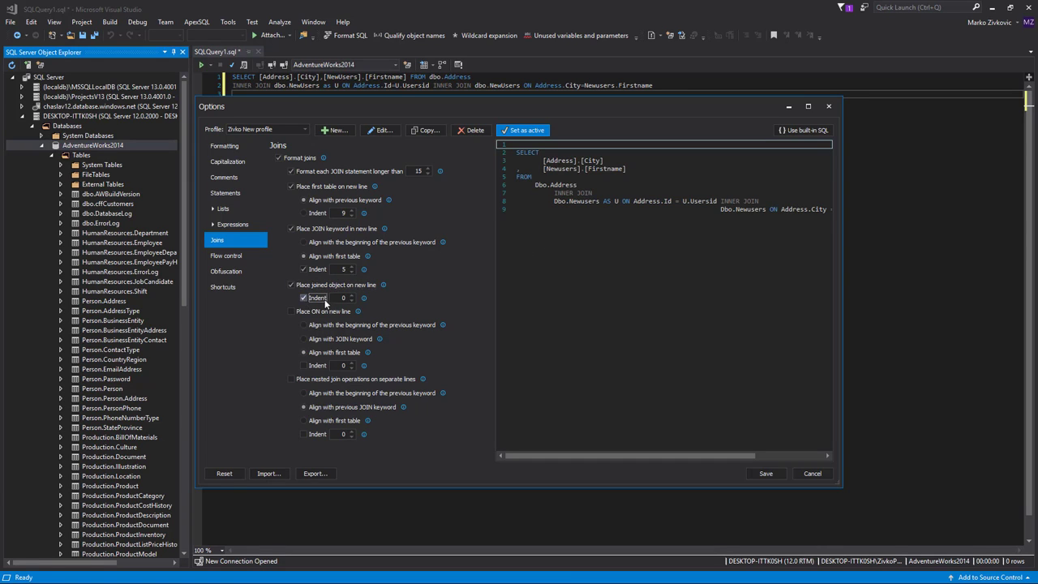
click(351, 295)
click(351, 295)
click(351, 296)
click(351, 295)
click(351, 295)
click(351, 295)
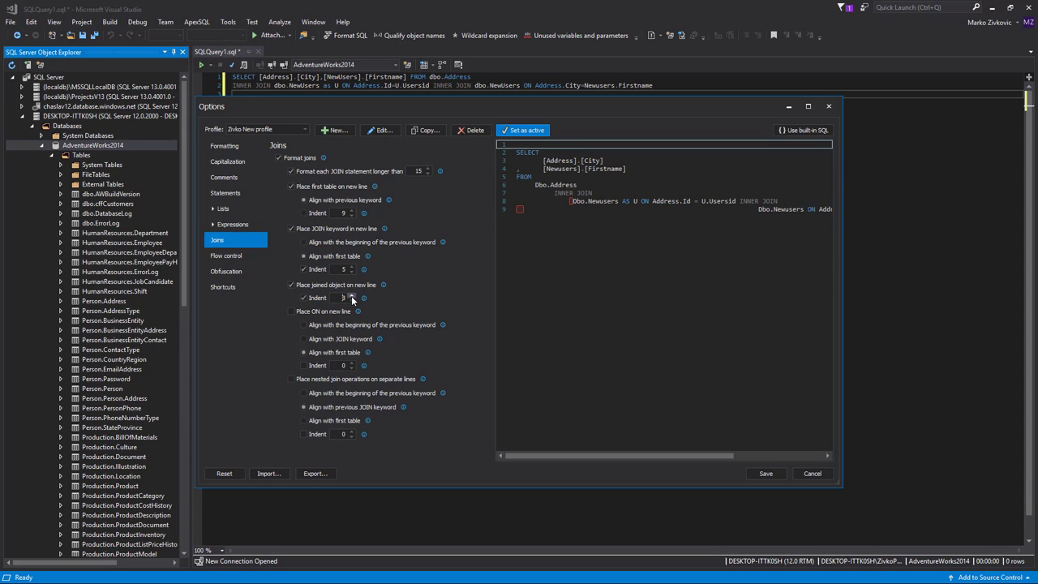
click(351, 295)
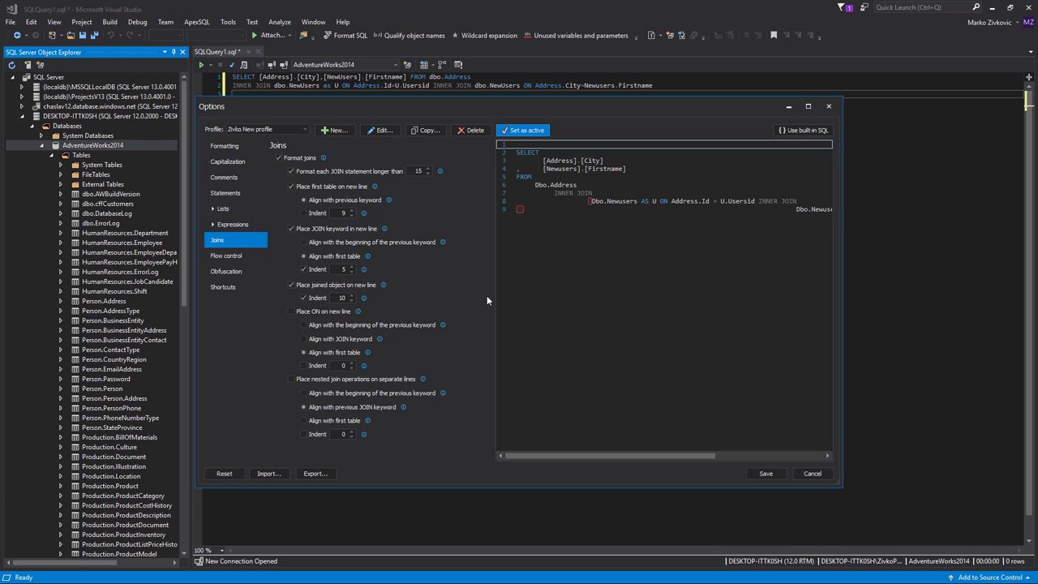
- Place ON on a new line and try aligning it with the previous keyword's beginning, the JOIN keyword and the first table
click(292, 312)
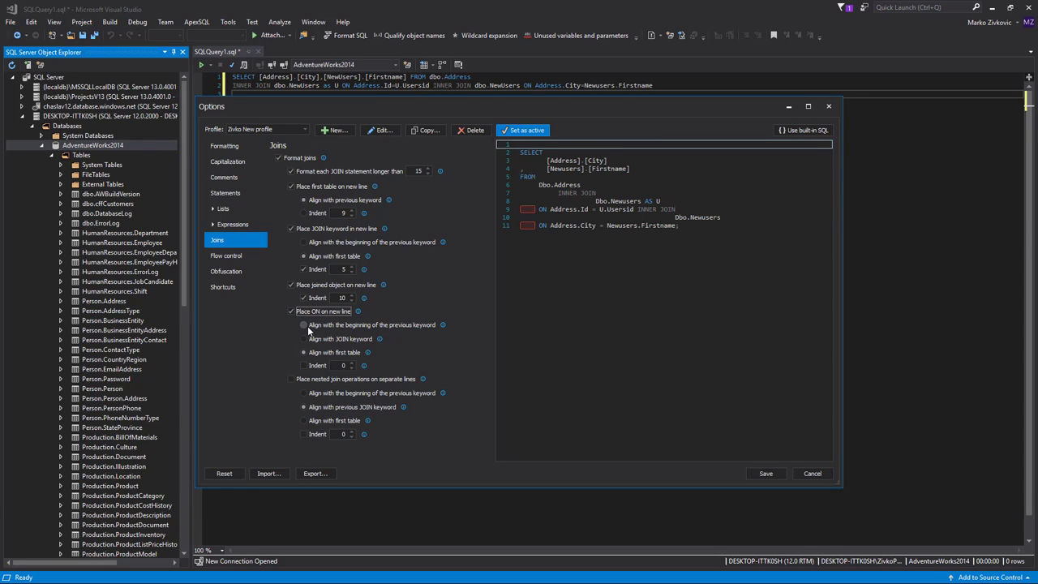
click(305, 325)
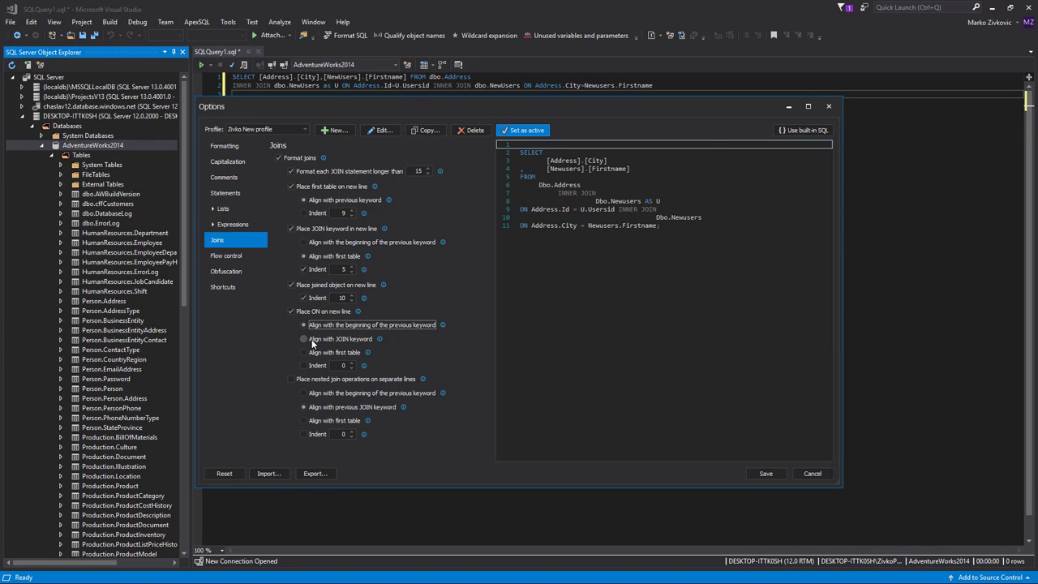
click(304, 339)
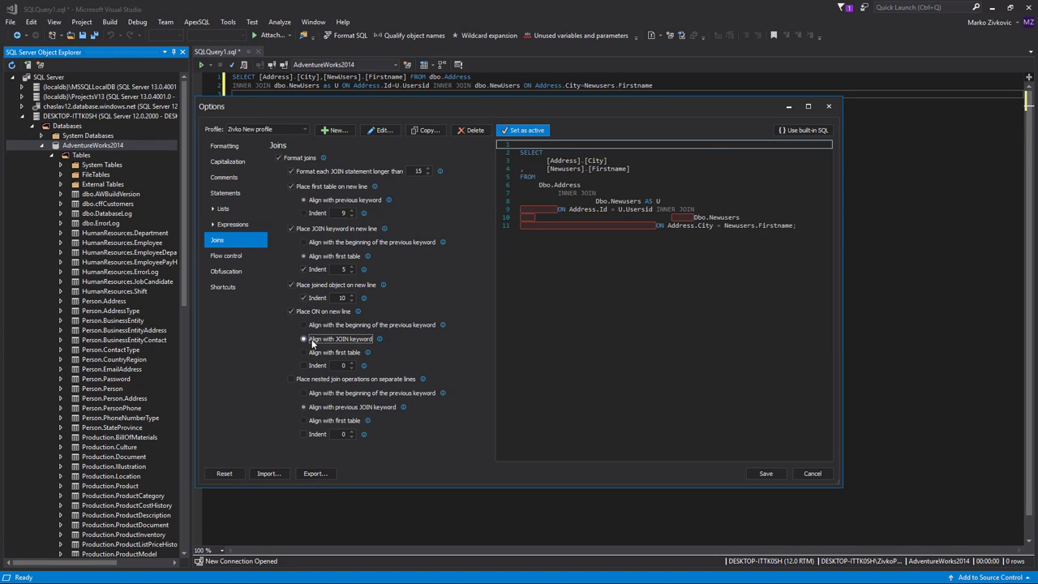
click(315, 353)
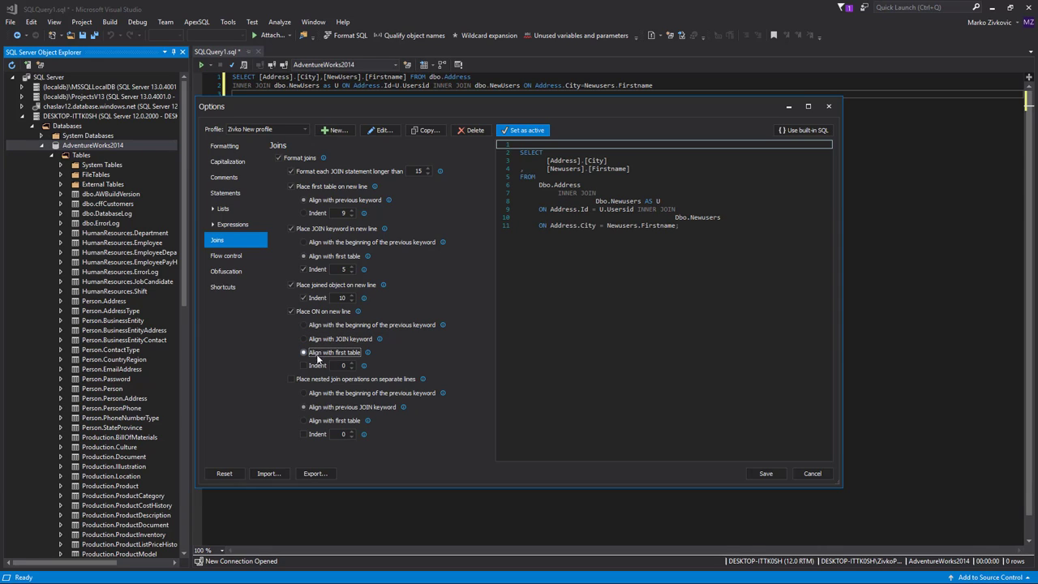
- Align the ON keyword with the JOIN keyword and indent it by 10
click(317, 364)
click(352, 363)
click(352, 362)
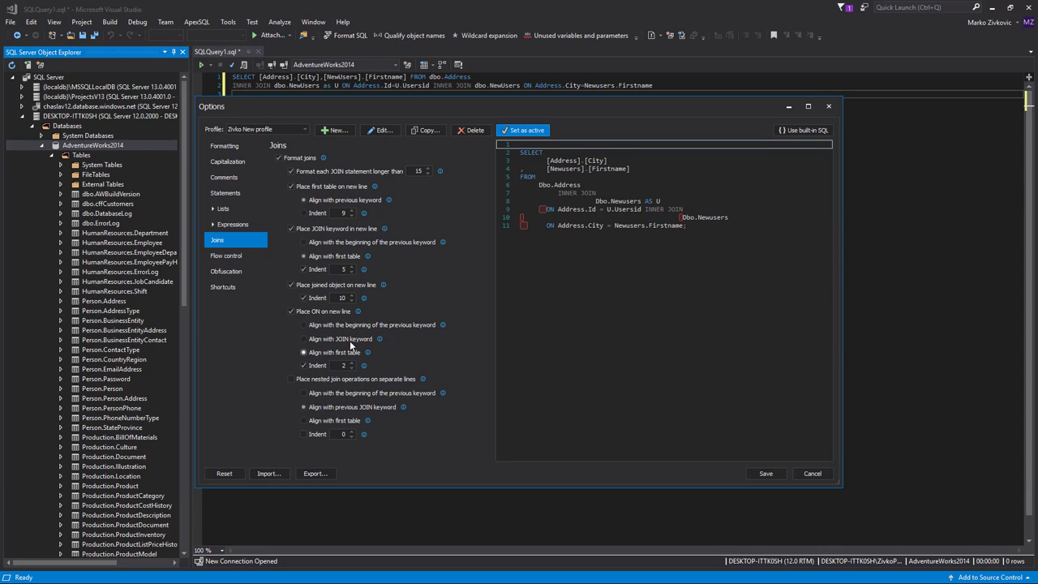
click(321, 340)
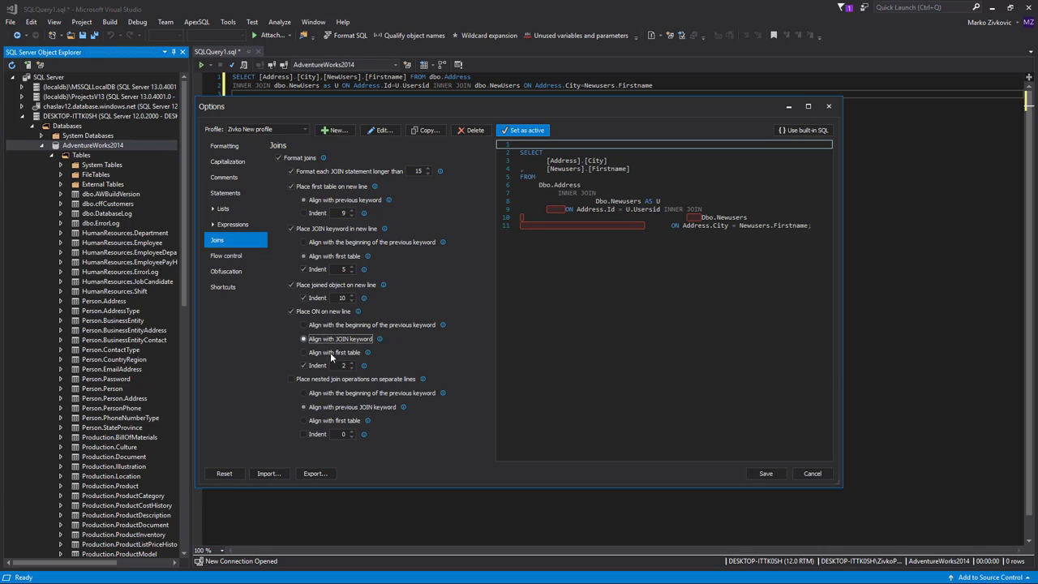
click(351, 363)
click(351, 364)
click(351, 363)
click(352, 363)
click(351, 363)
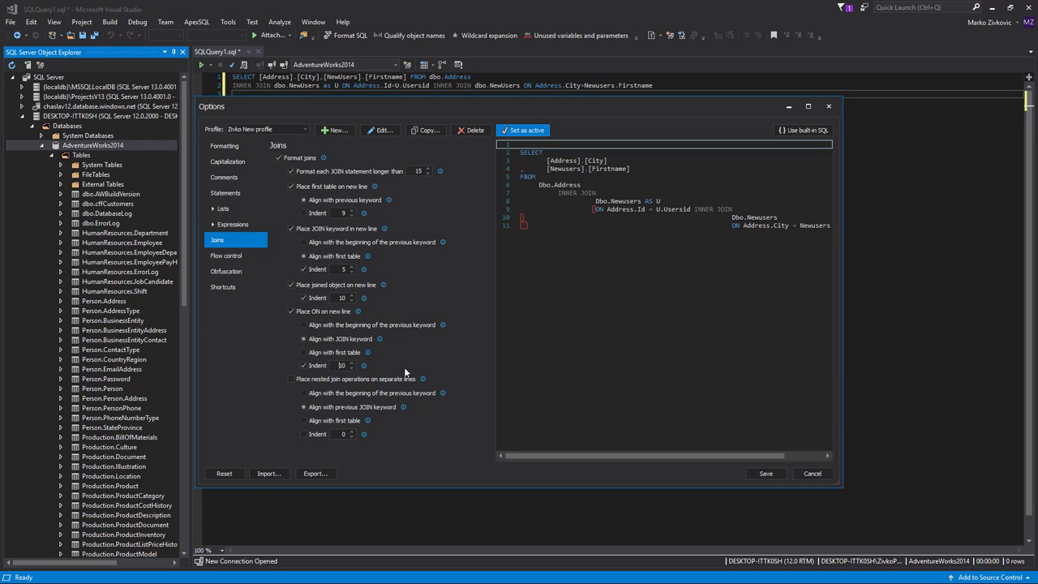
- Place nested join operations on separate lines, aligned with the first table and indented by 10
click(292, 379)
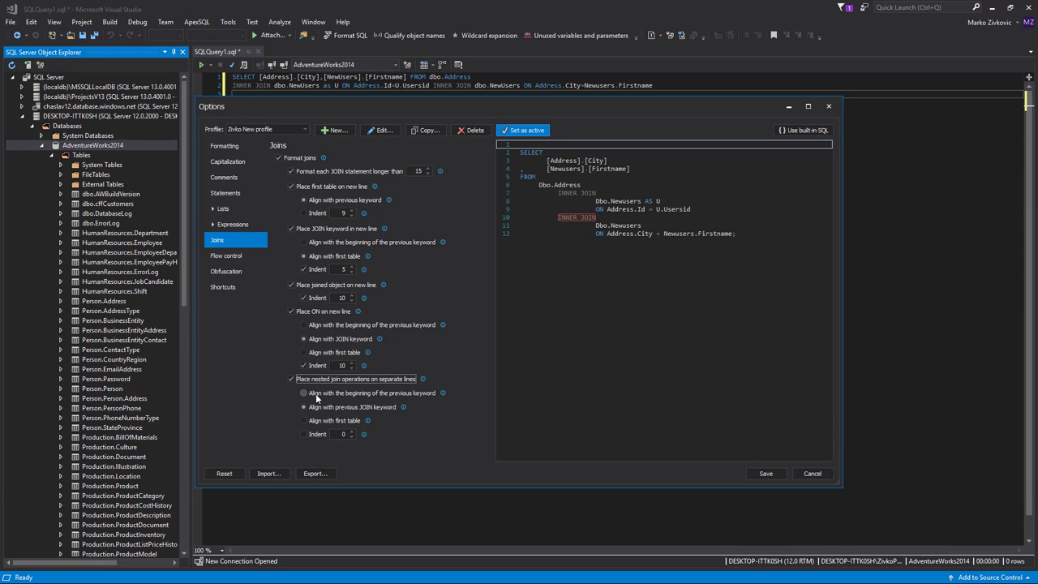
click(316, 393)
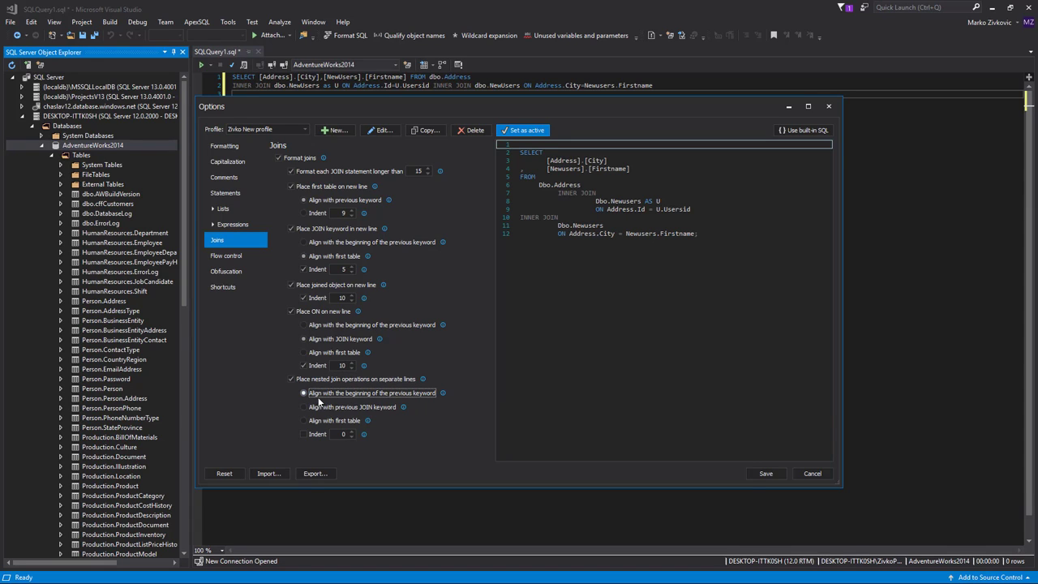
click(321, 407)
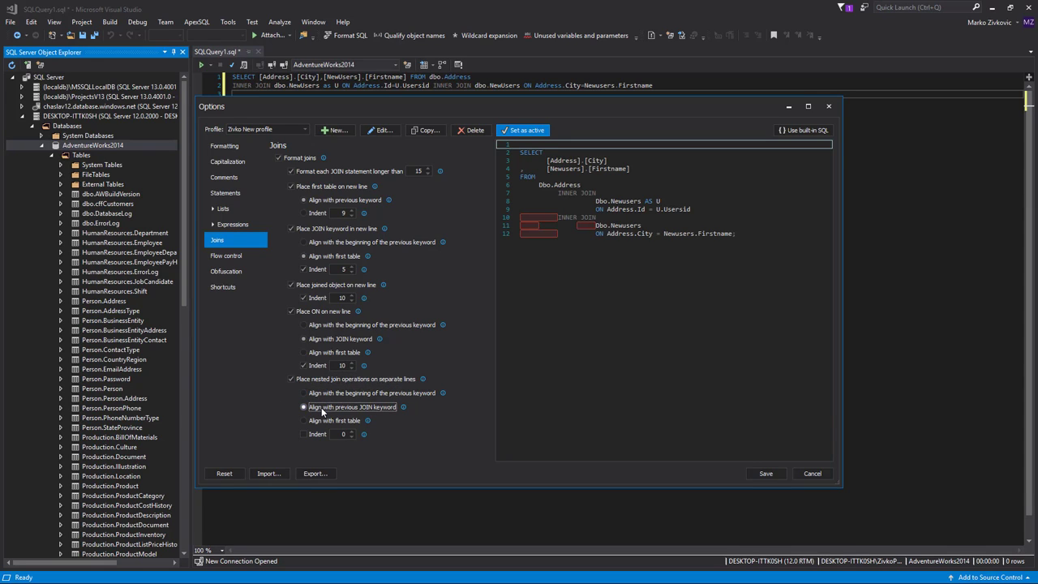
click(319, 421)
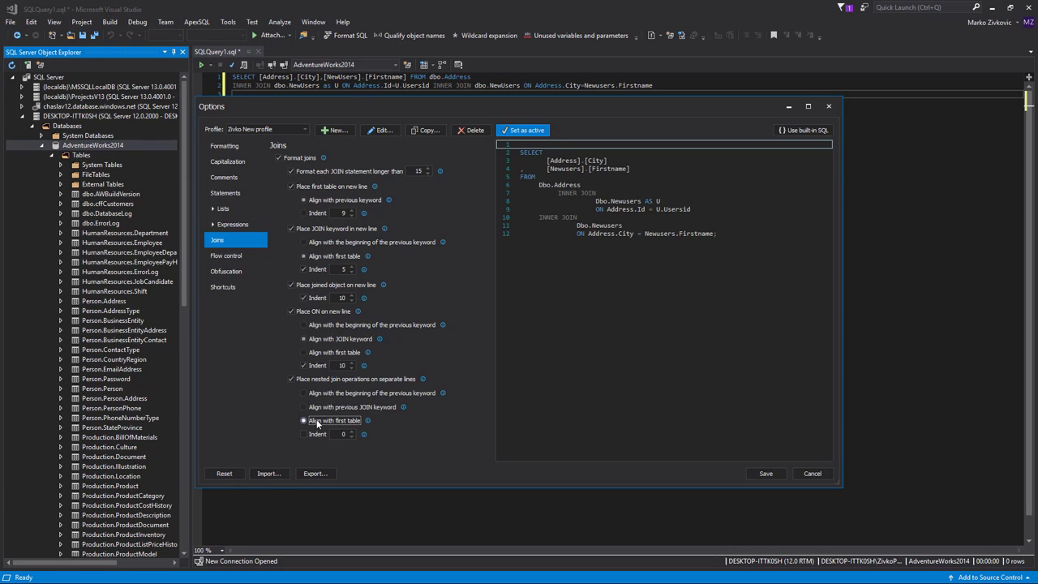
click(313, 434)
click(352, 431)
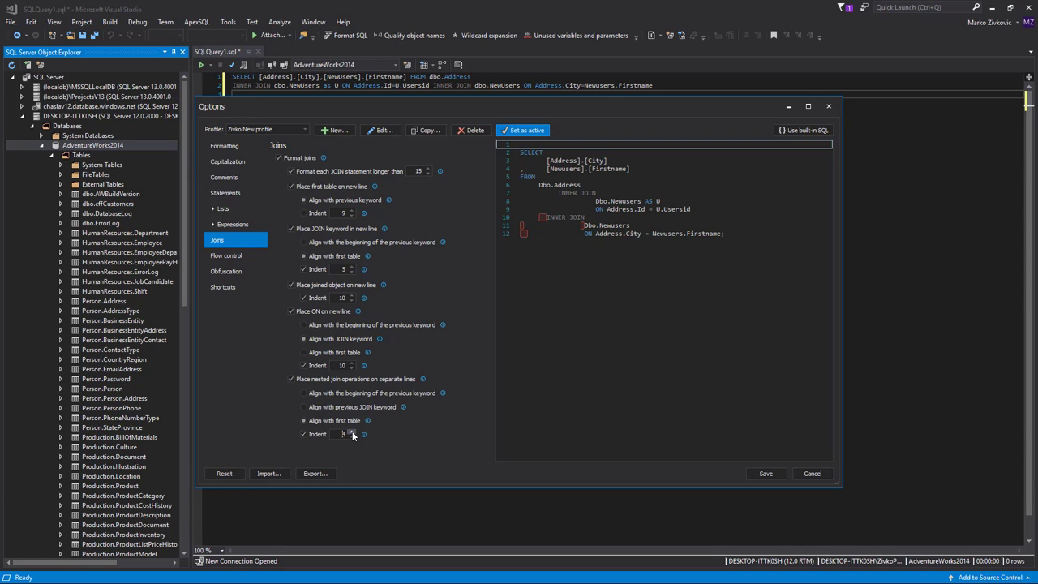
click(352, 432)
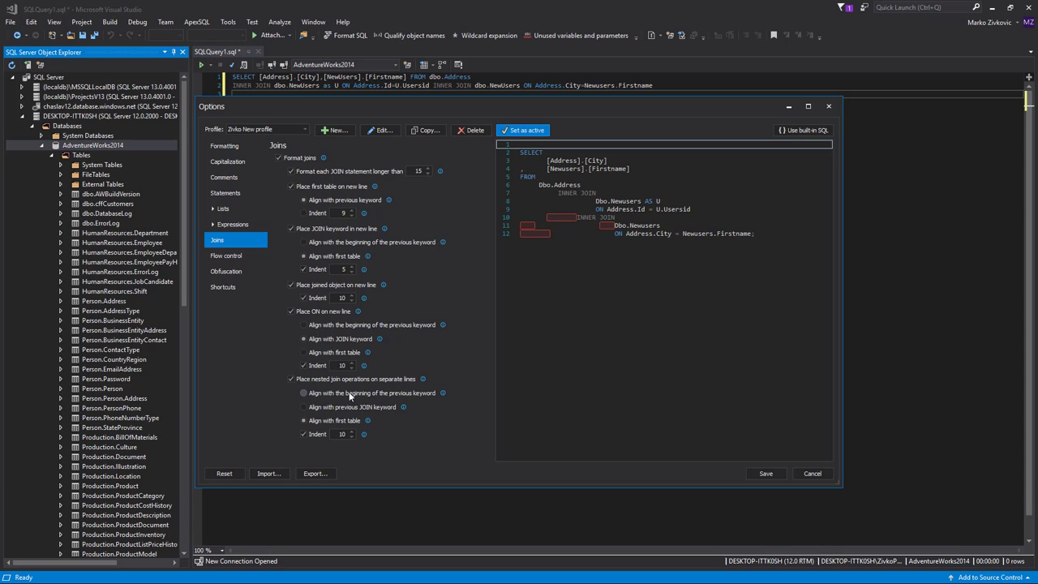
- Try moving comparison operations to a new line and showing them on multiple lines, with the operator before, after and separate from the operand
click(214, 224)
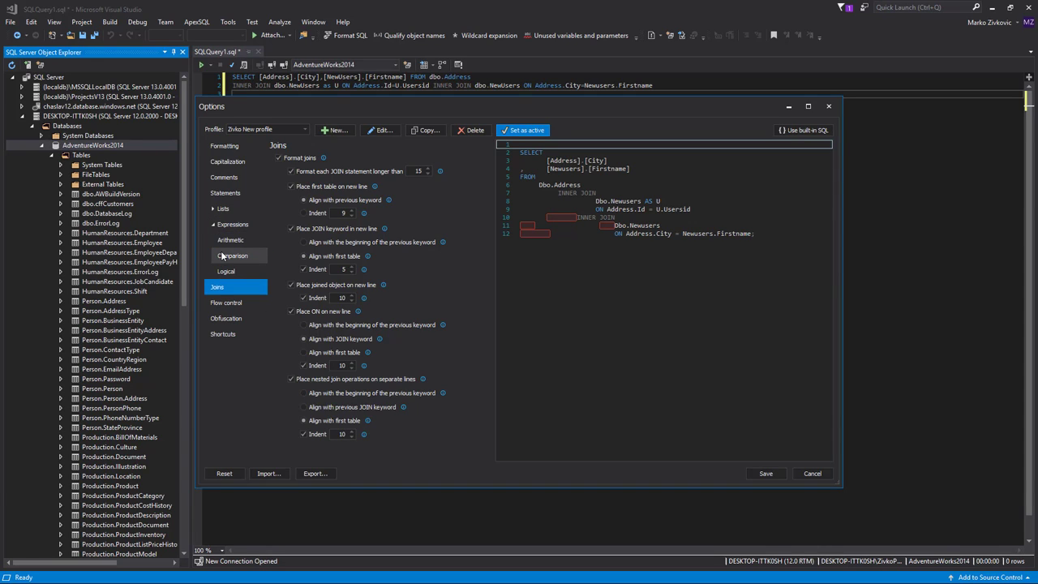
click(231, 255)
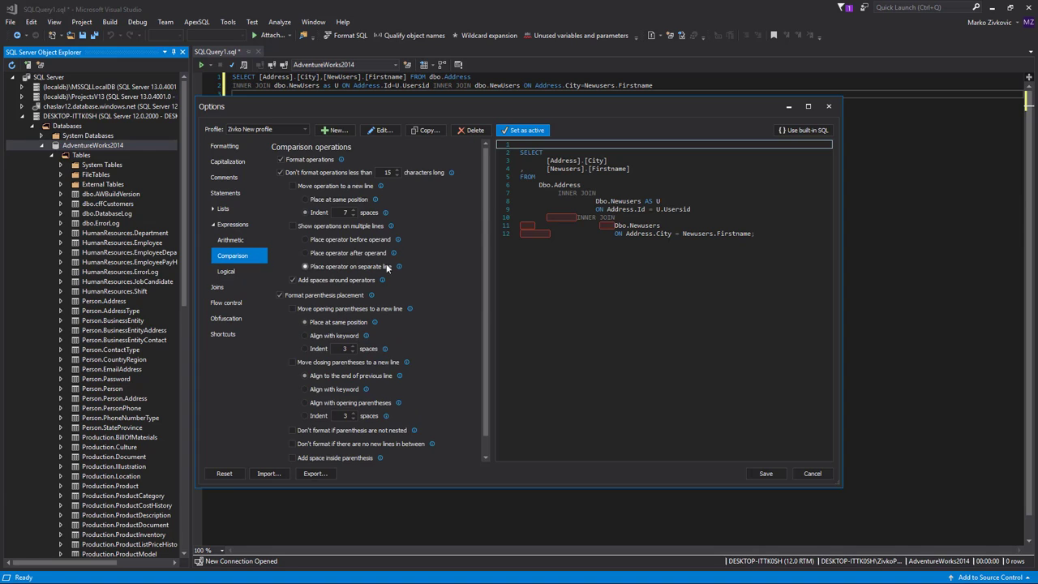
click(292, 185)
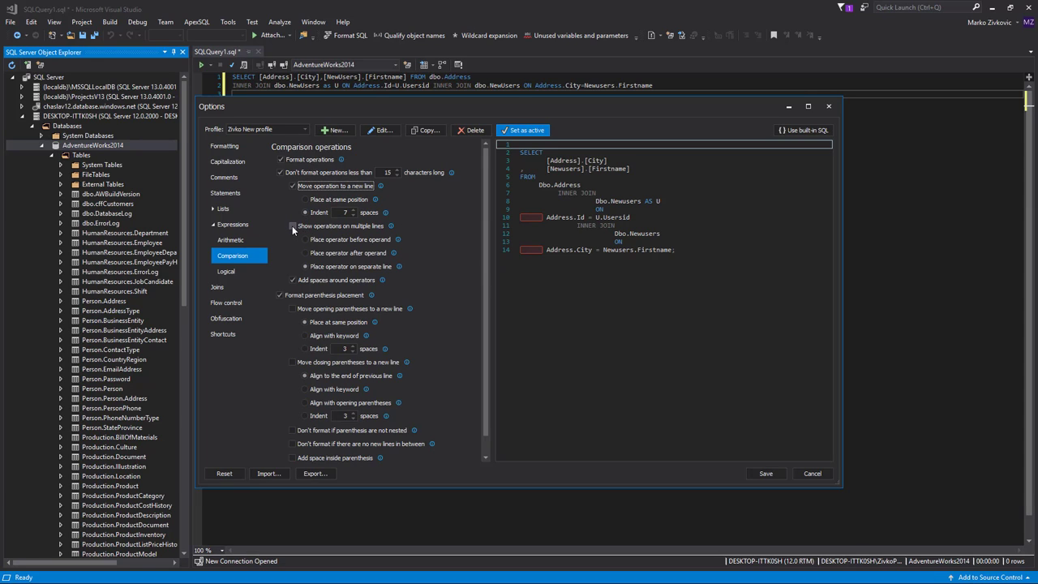
click(291, 226)
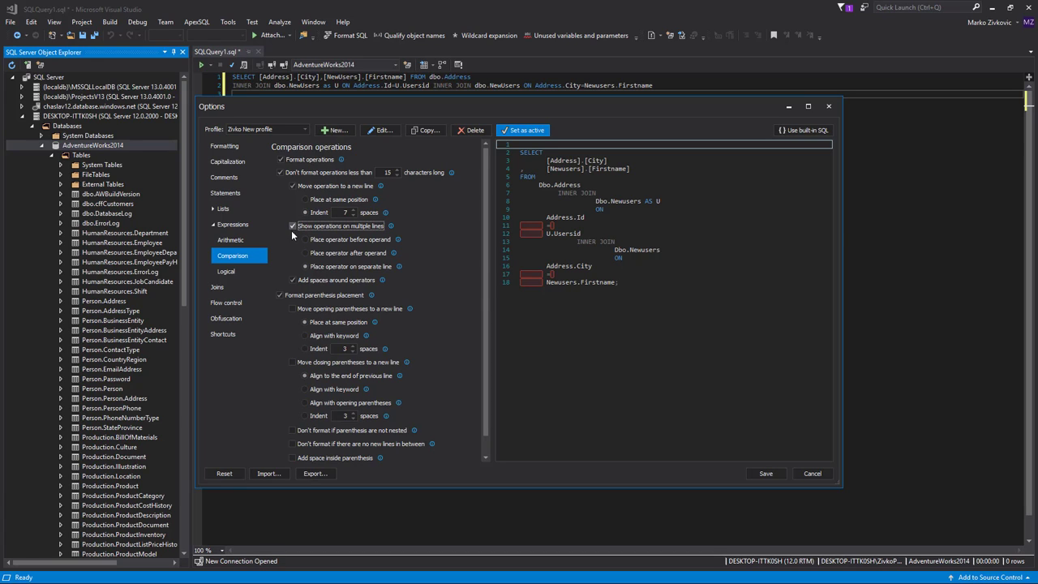
click(305, 239)
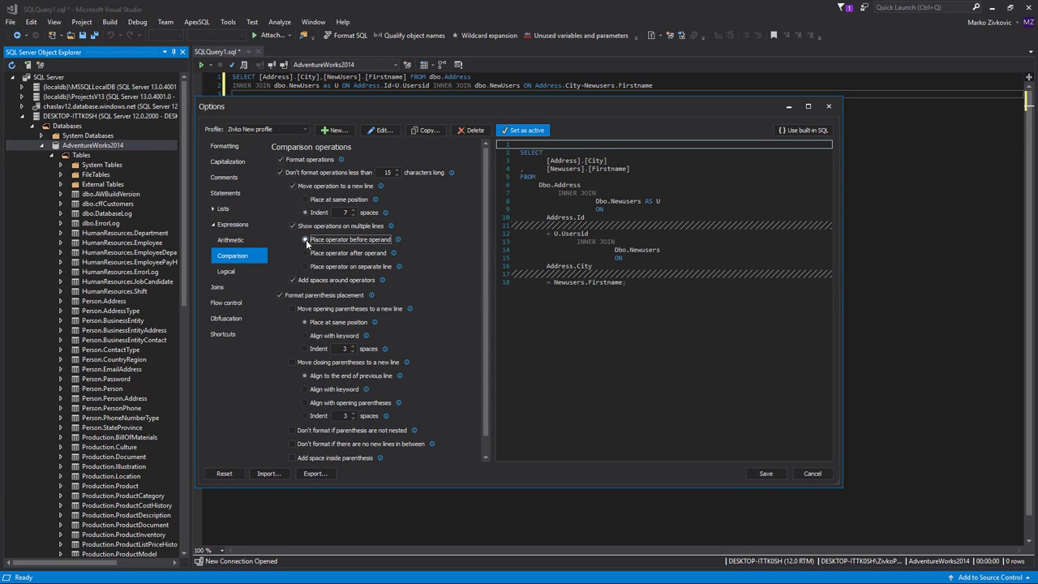
click(307, 253)
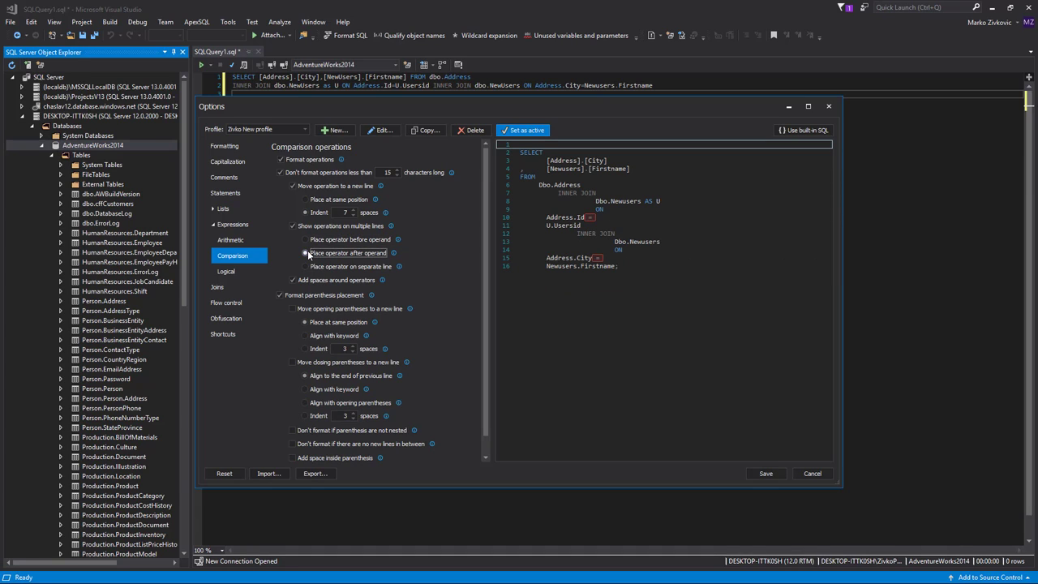
click(307, 266)
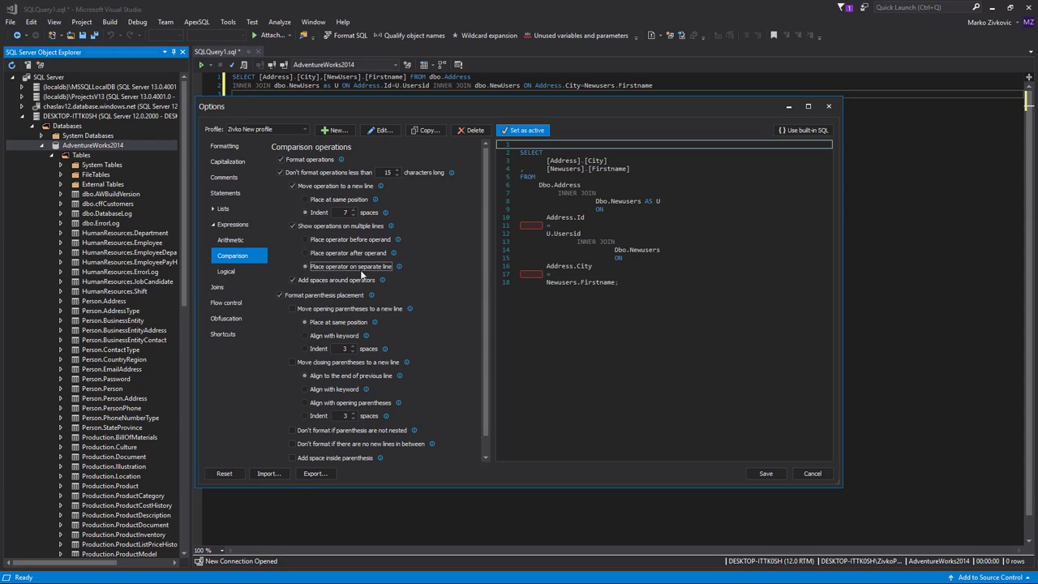
- Test the spaces around comparison operators, and turn off the multiple-line and new-line placement of comparison operations
click(316, 280)
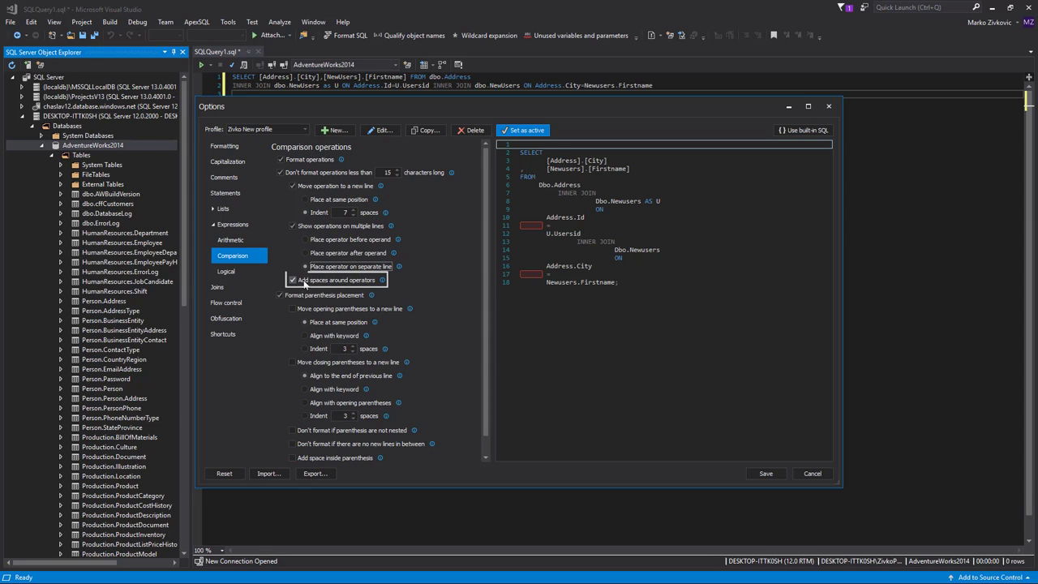
click(315, 279)
mouse_move(383, 282)
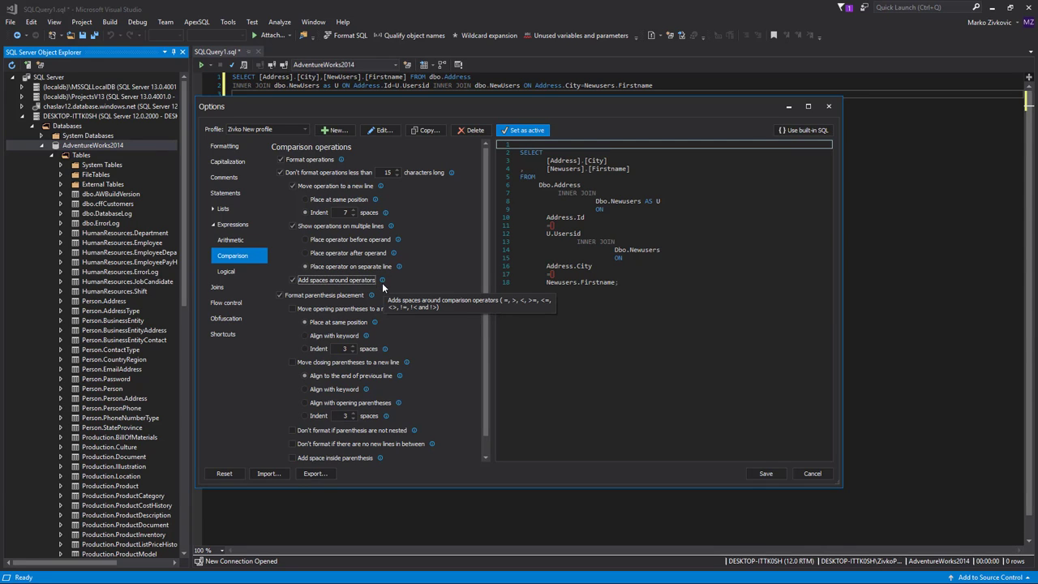
click(293, 227)
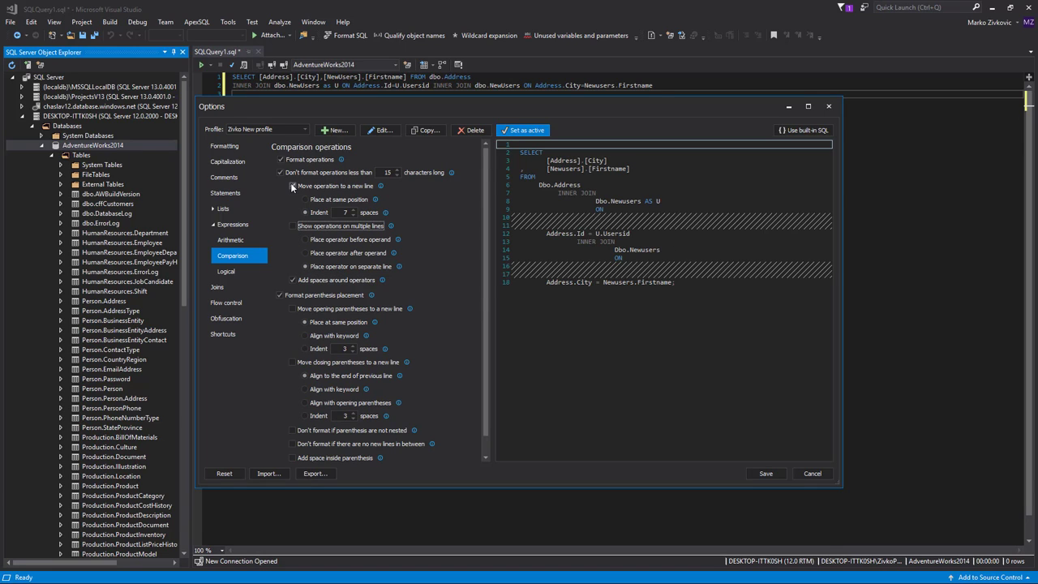
click(291, 184)
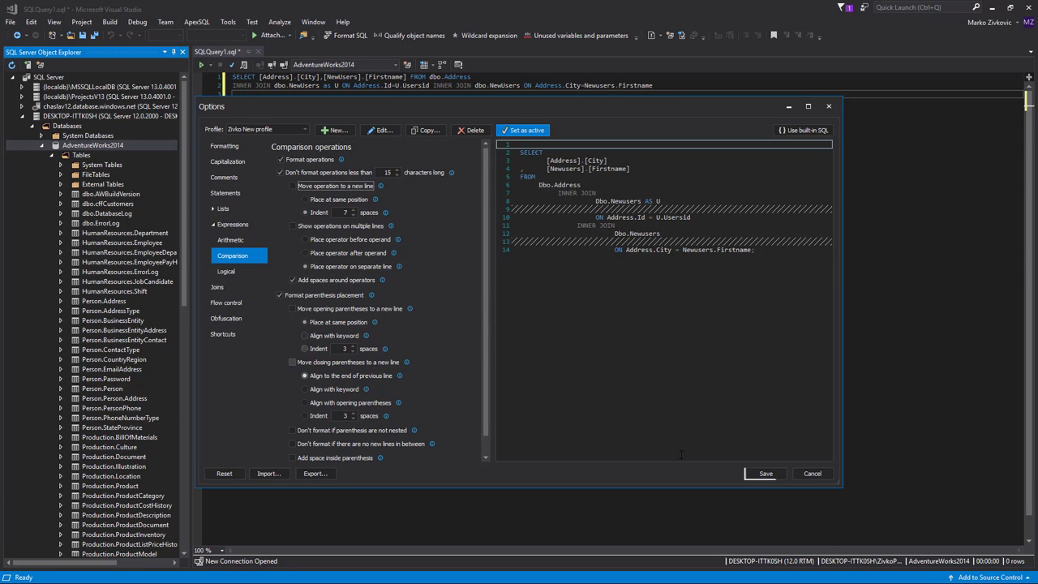
- Save the profile settings and format the INNER JOIN query in the editor with them
click(766, 475)
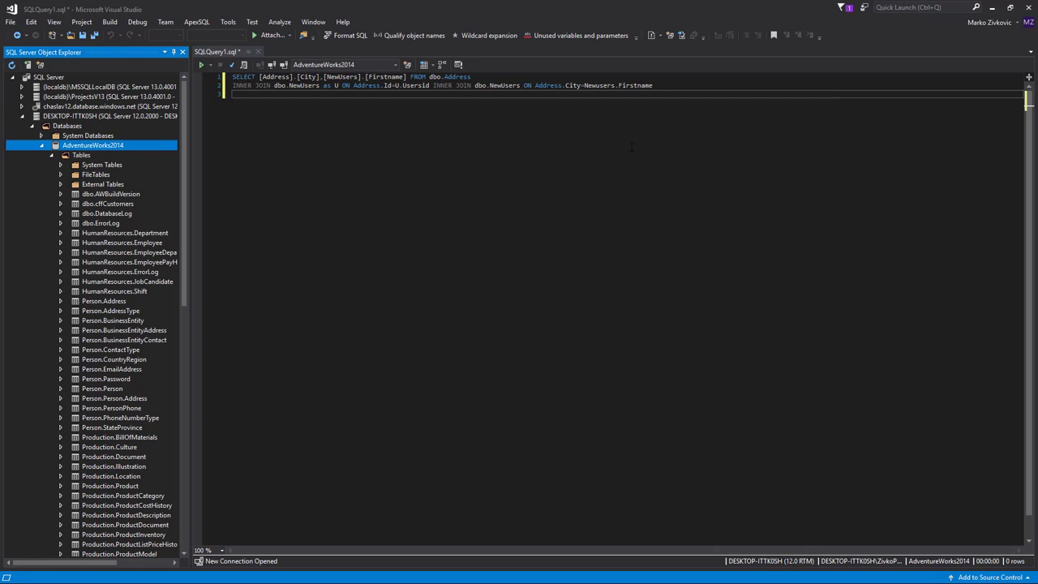
click(233, 77)
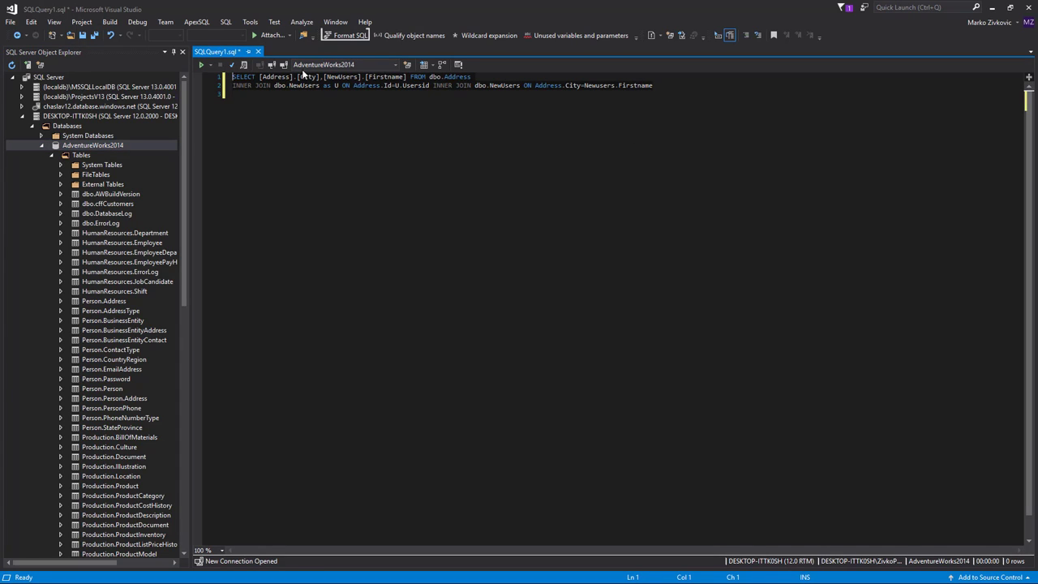
click(349, 35)
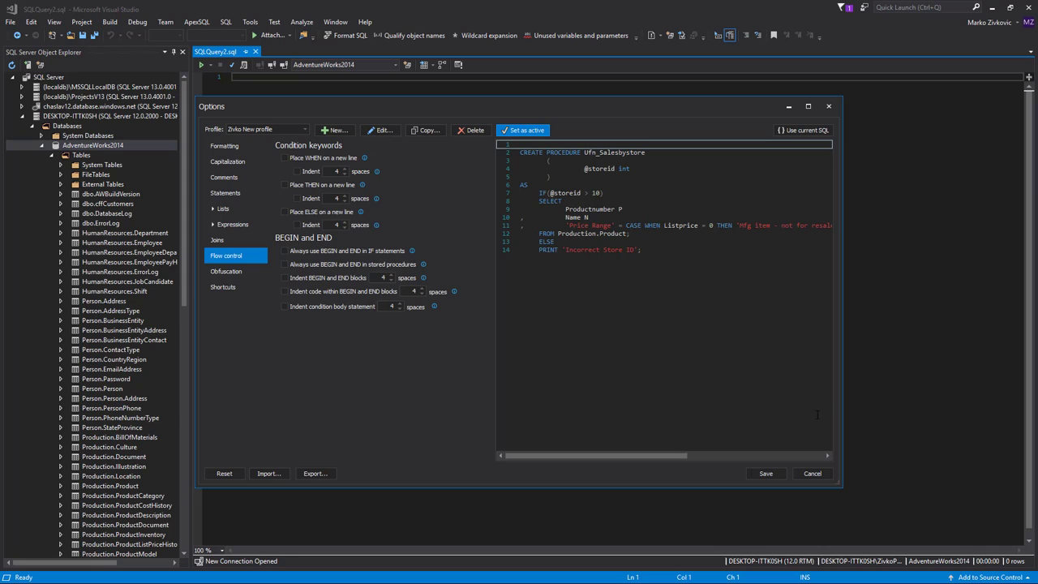
- Close the formatting options without saving and paste the newprocedure2 creation script into the empty SQLQuery2.sql query
click(821, 474)
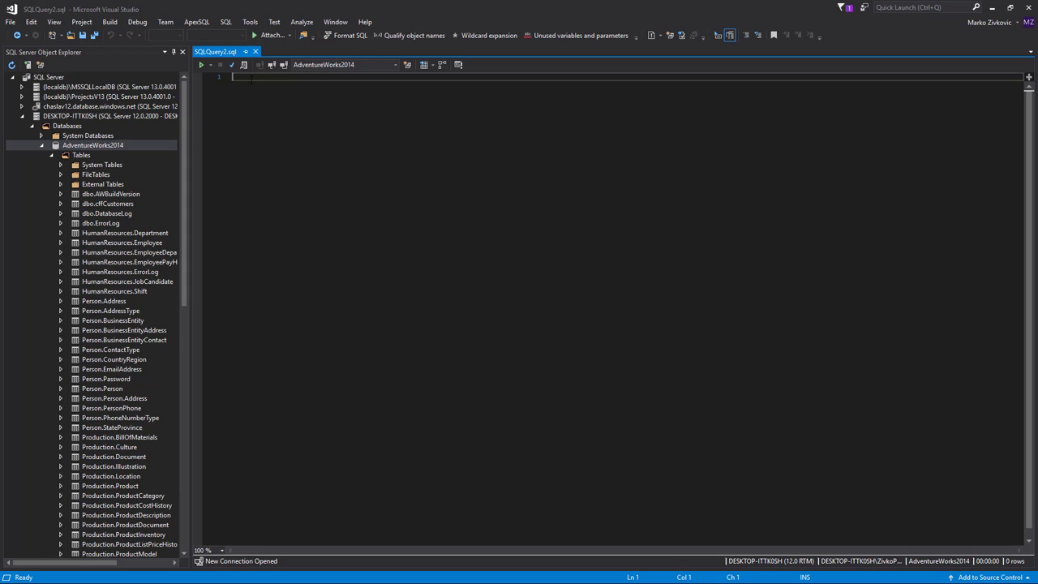
right_click(267, 108)
click(276, 123)
- Open the flow control settings in the ApexSQL Refactor options and preview them on the current SQL script
click(201, 26)
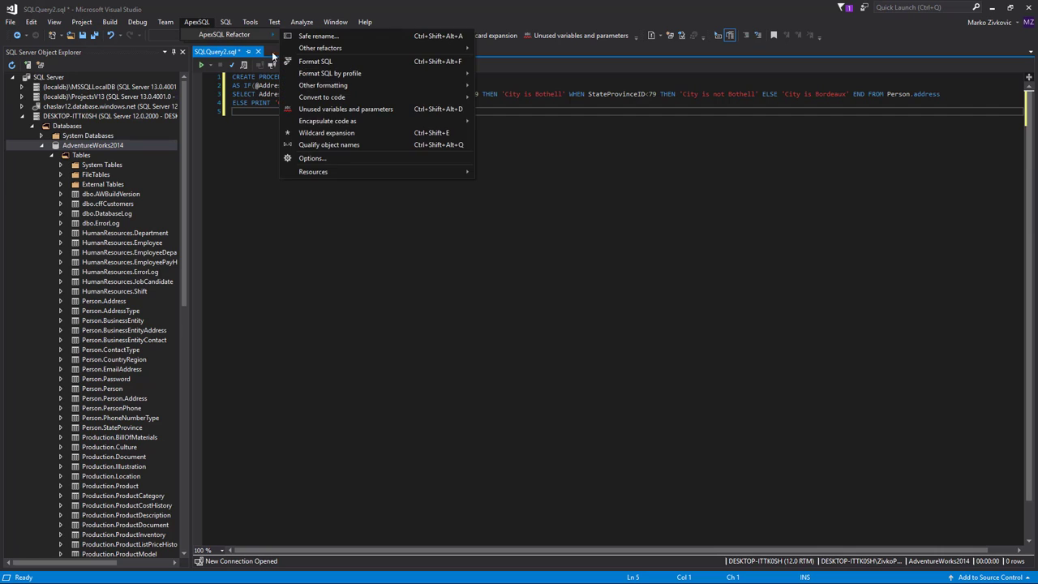
click(320, 159)
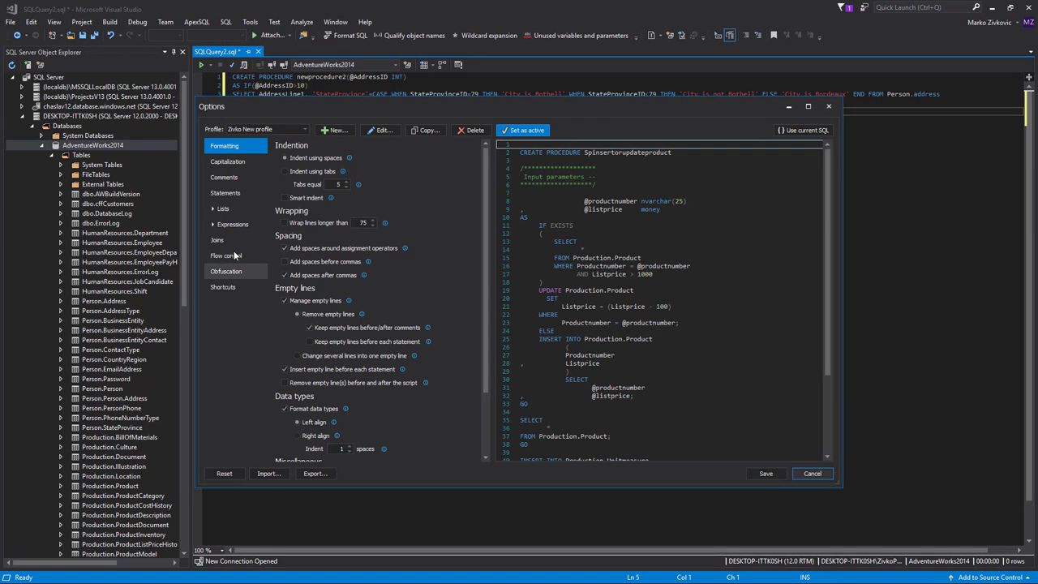
click(219, 257)
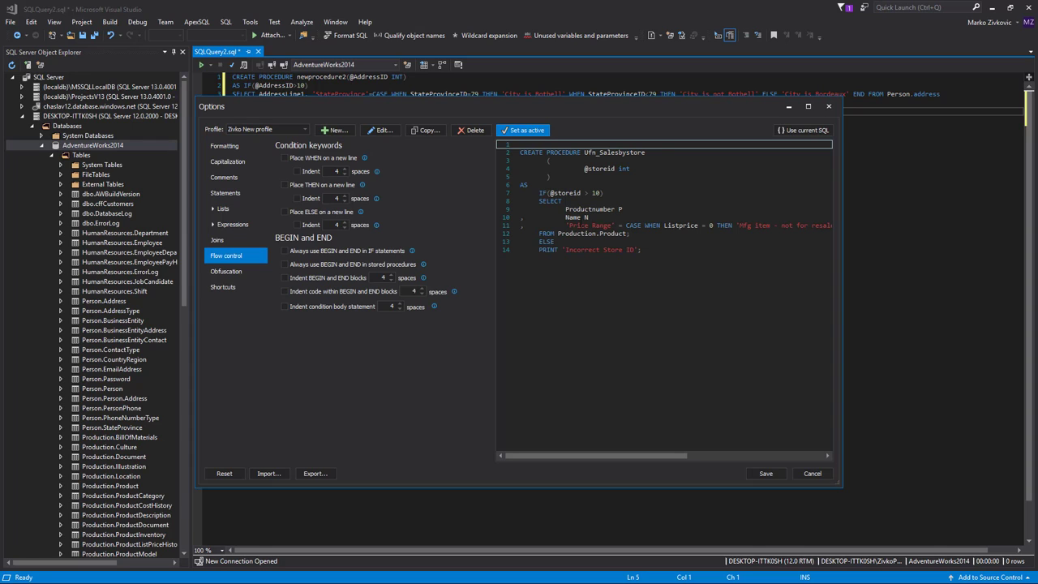
click(799, 130)
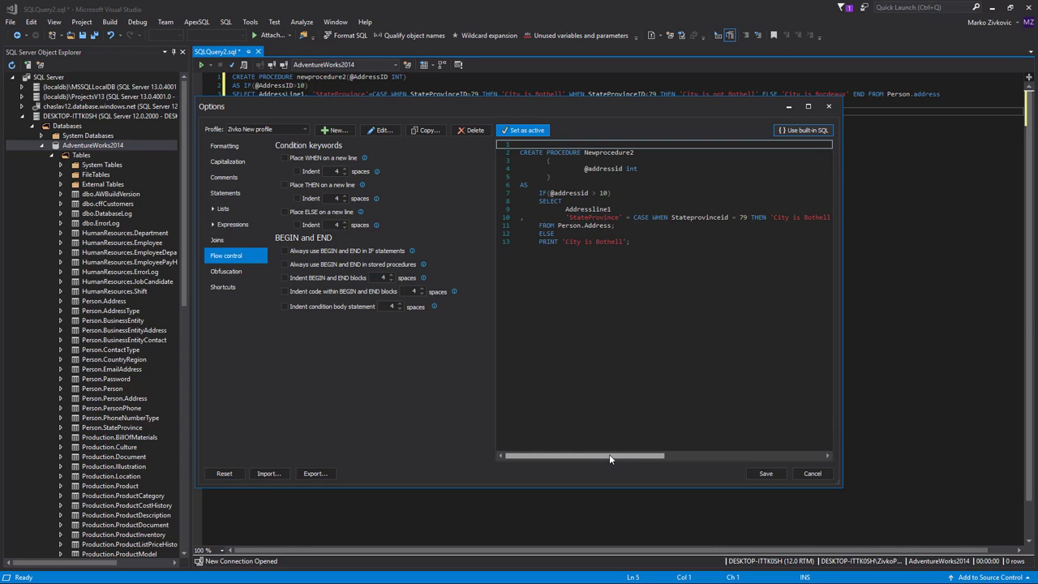
drag(610, 459, 618, 459)
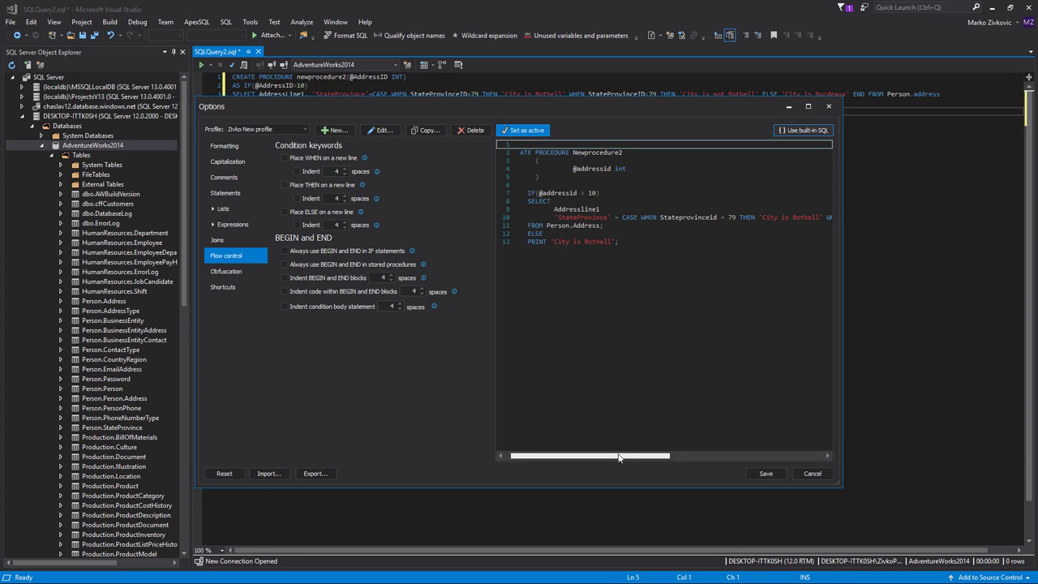
mouse_move(618, 458)
mouse_down()
mouse_move(714, 460)
mouse_move(615, 457)
mouse_up()
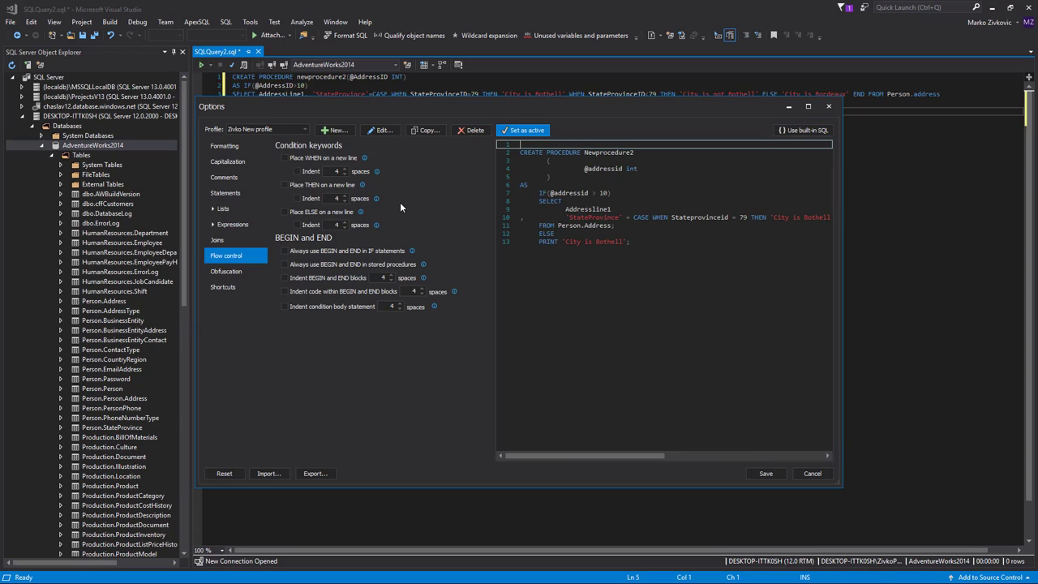
- Place WHEN, THEN and ELSE on new lines, indenting THEN and ELSE by 5 spaces
click(283, 157)
click(283, 184)
click(284, 210)
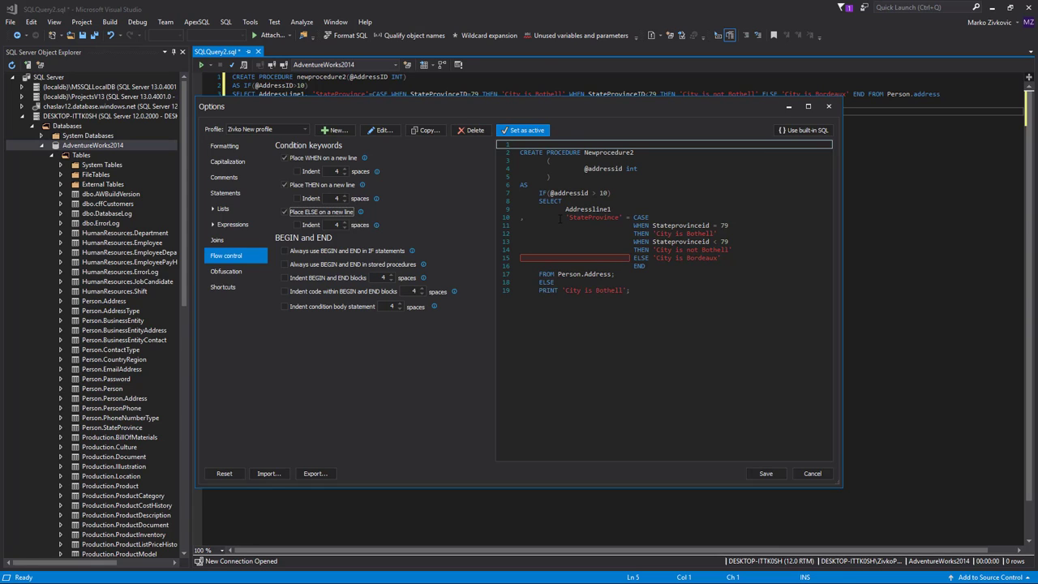
click(298, 198)
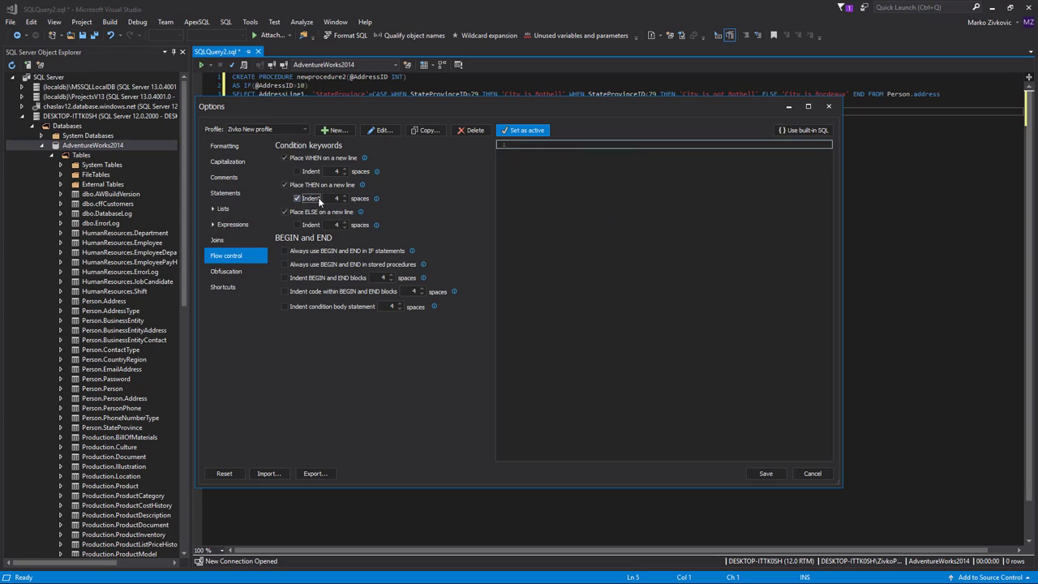
click(344, 195)
click(298, 224)
click(345, 222)
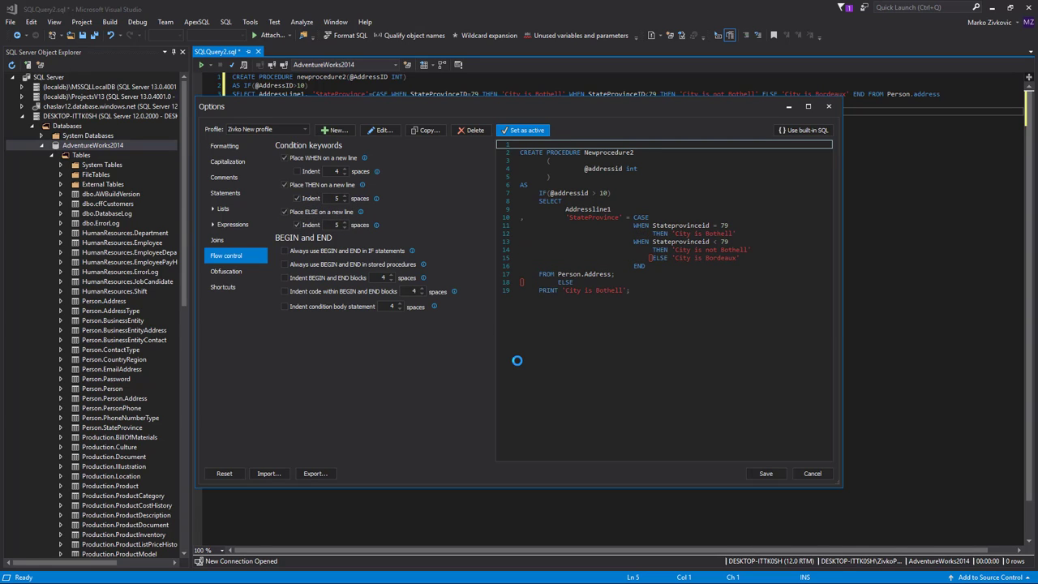
- Always use BEGIN and END in IF statements and stored procedures, and indent both the blocks and the code within them by 4 spaces
click(323, 254)
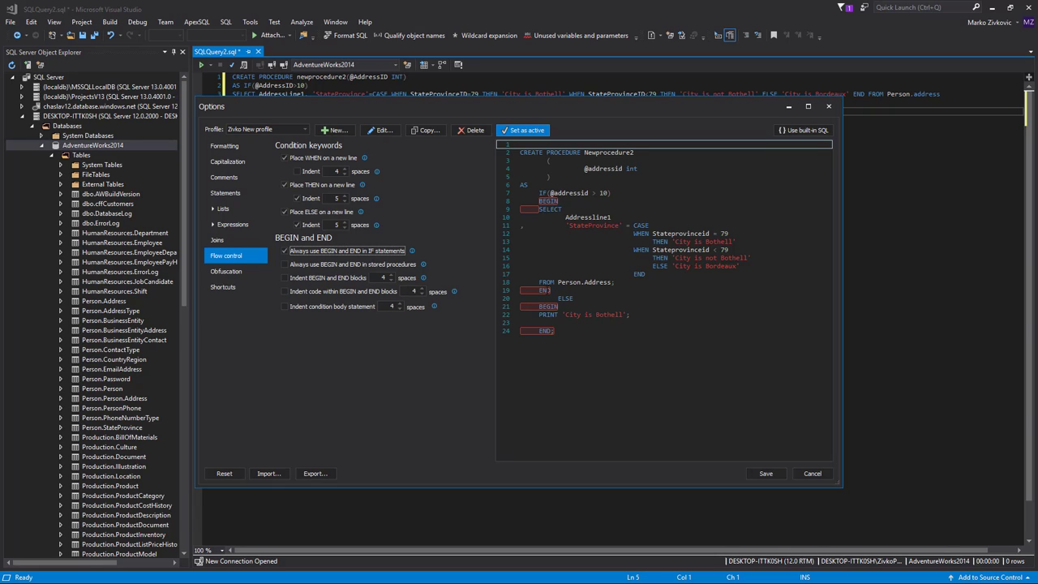
click(543, 193)
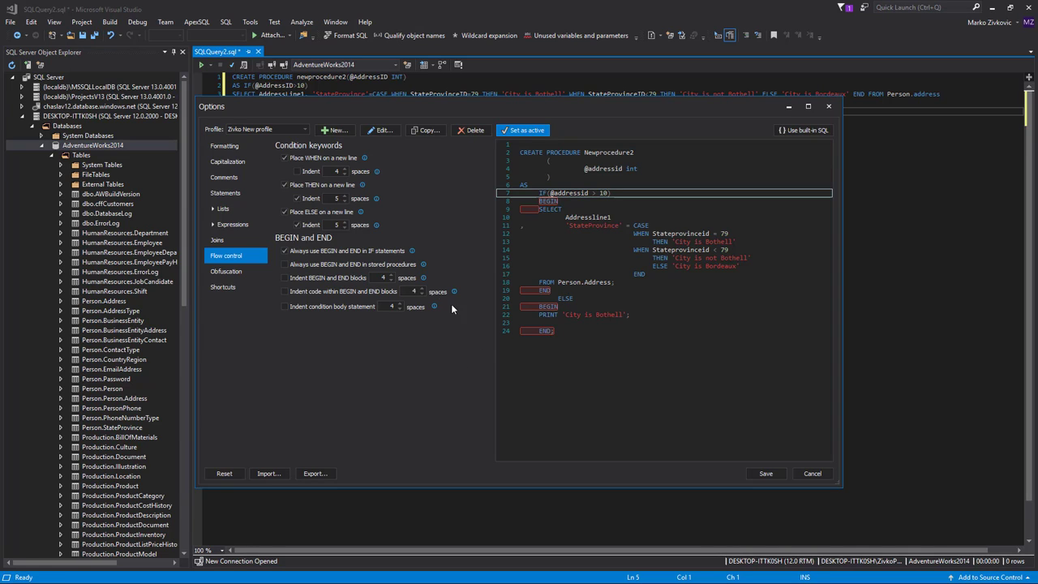
click(314, 265)
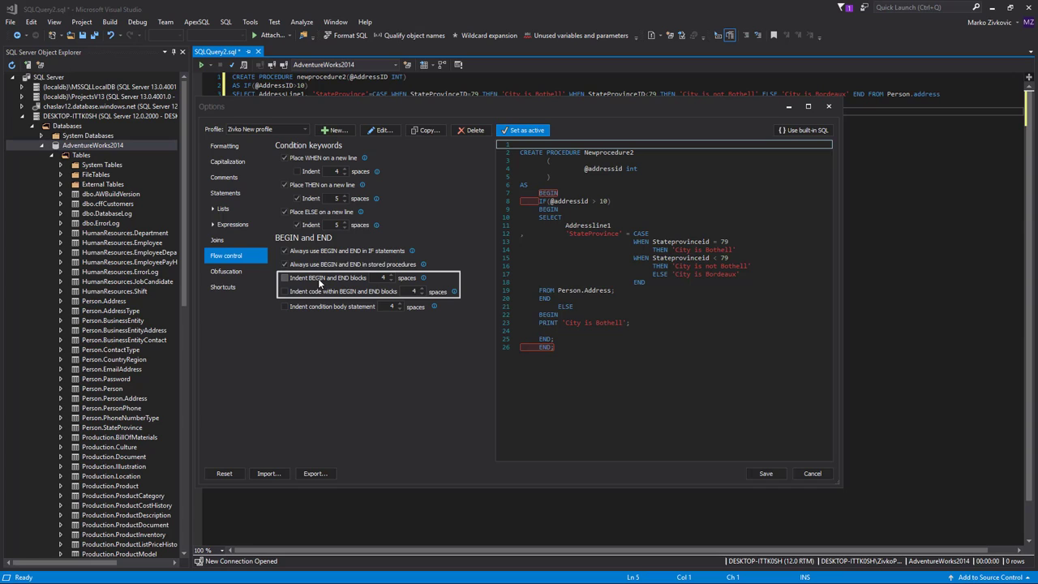
click(318, 278)
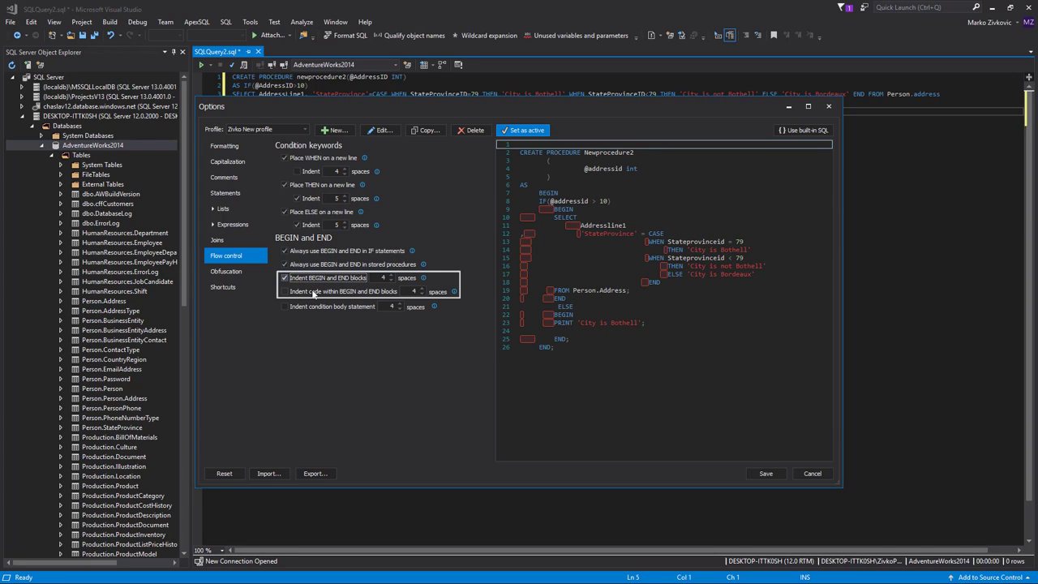
click(313, 292)
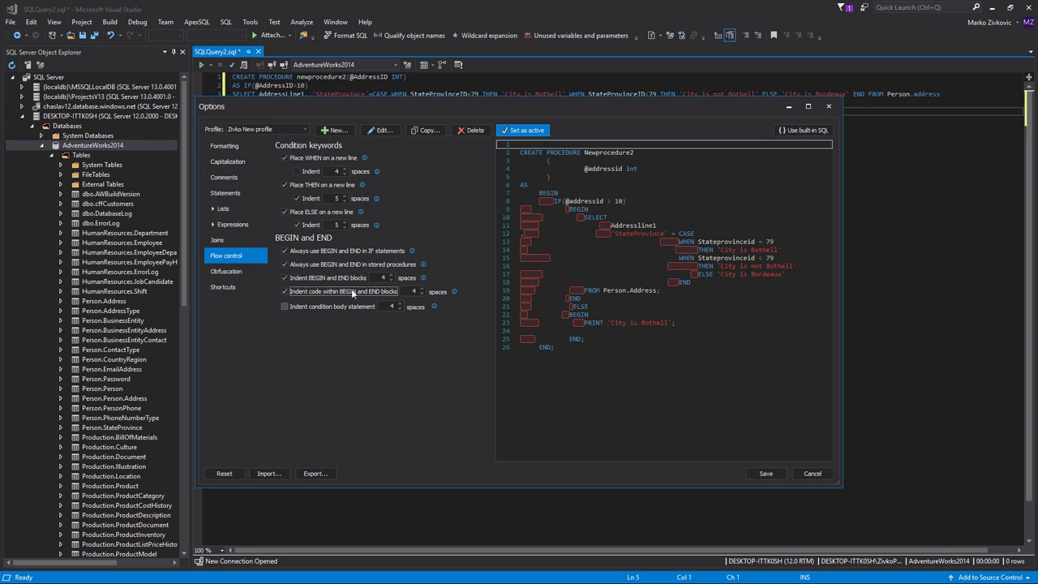
- Set the indentation of BEGIN and END blocks to 7 spaces
key(Tab)
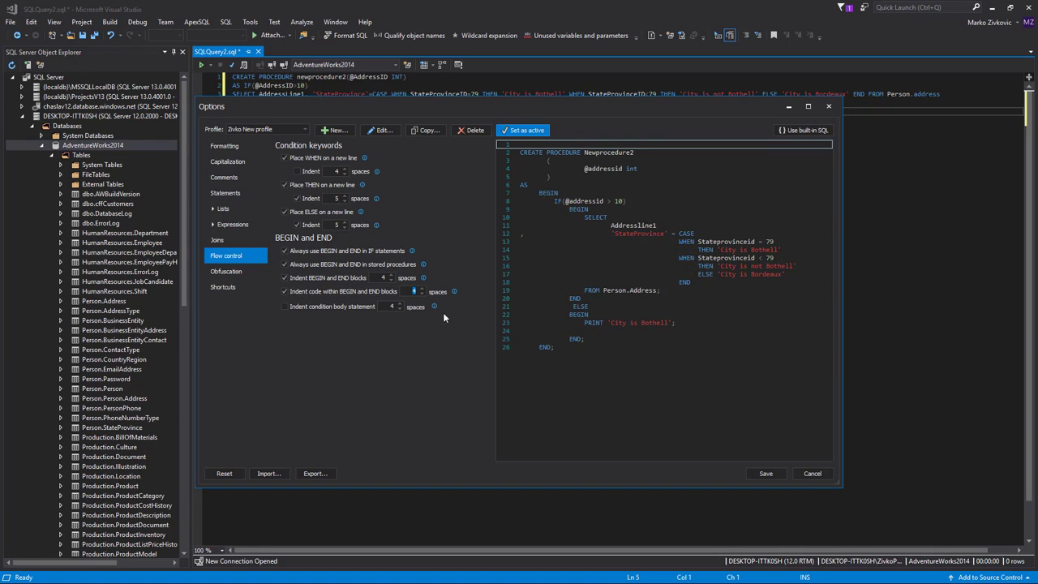
click(392, 276)
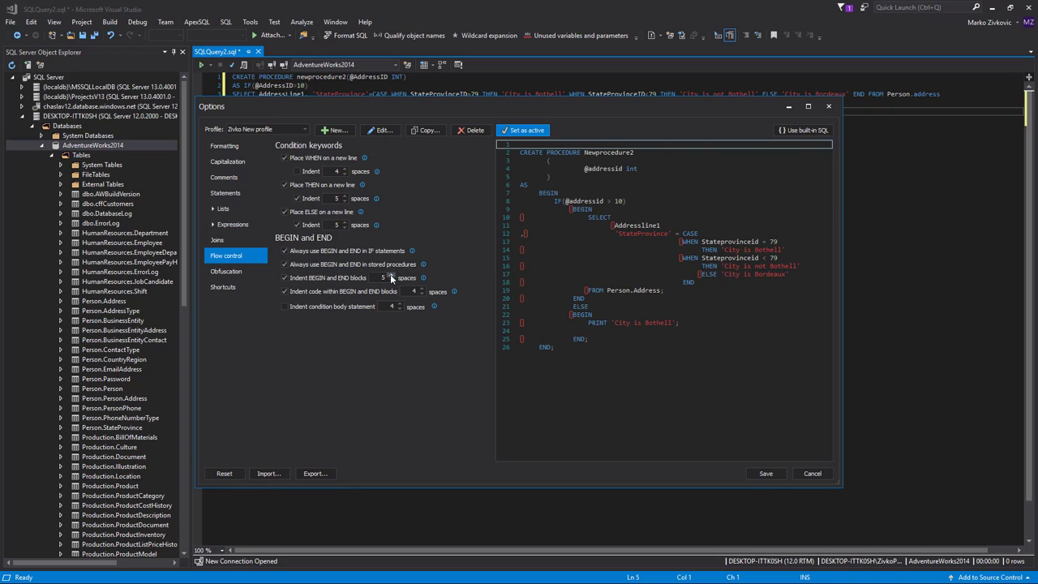
click(390, 274)
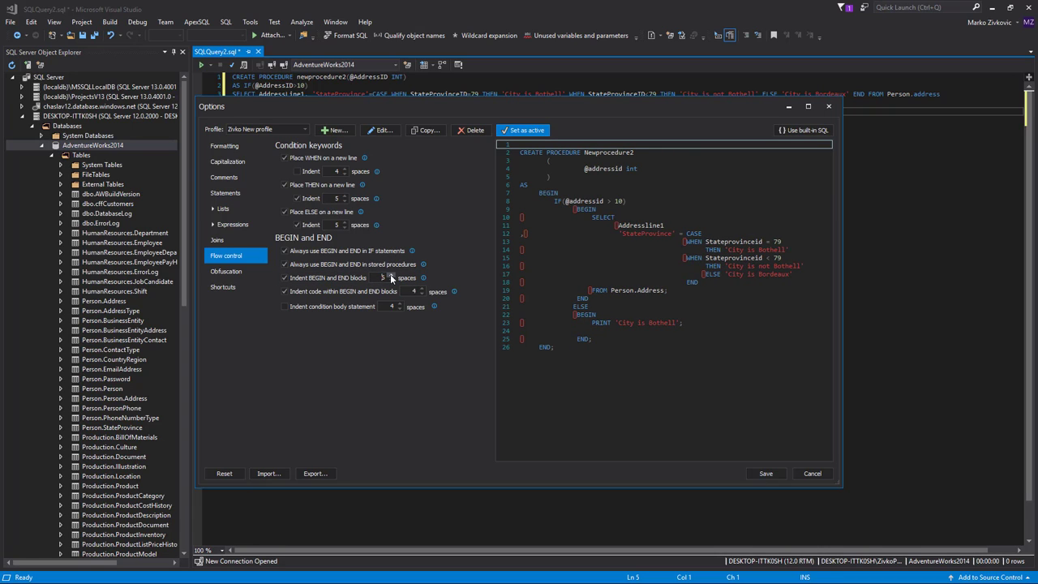
click(390, 274)
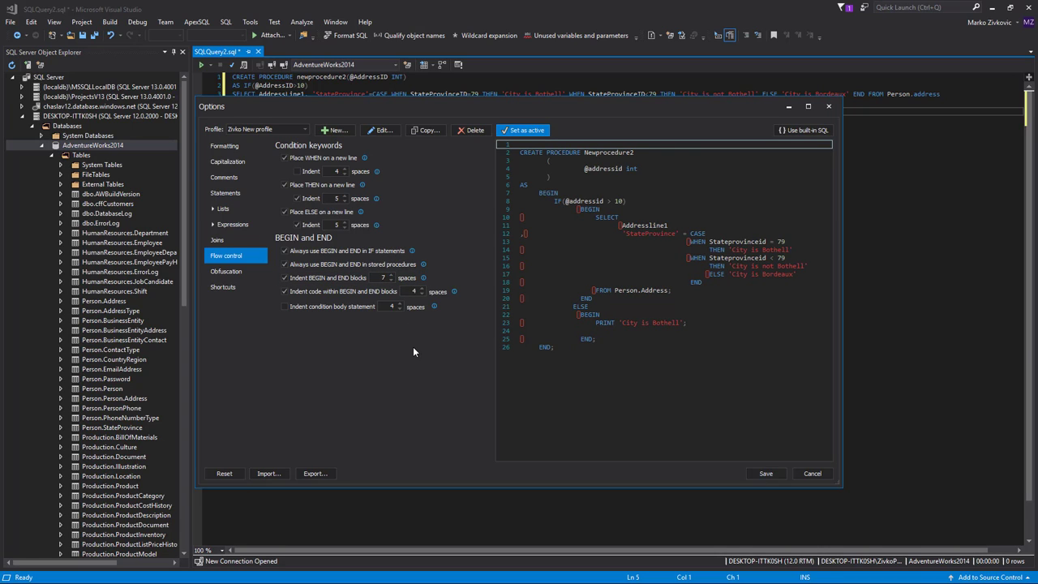
- Set both the indentation of code within BEGIN and END blocks and the indentation of the blocks themselves to 5 spaces
click(422, 289)
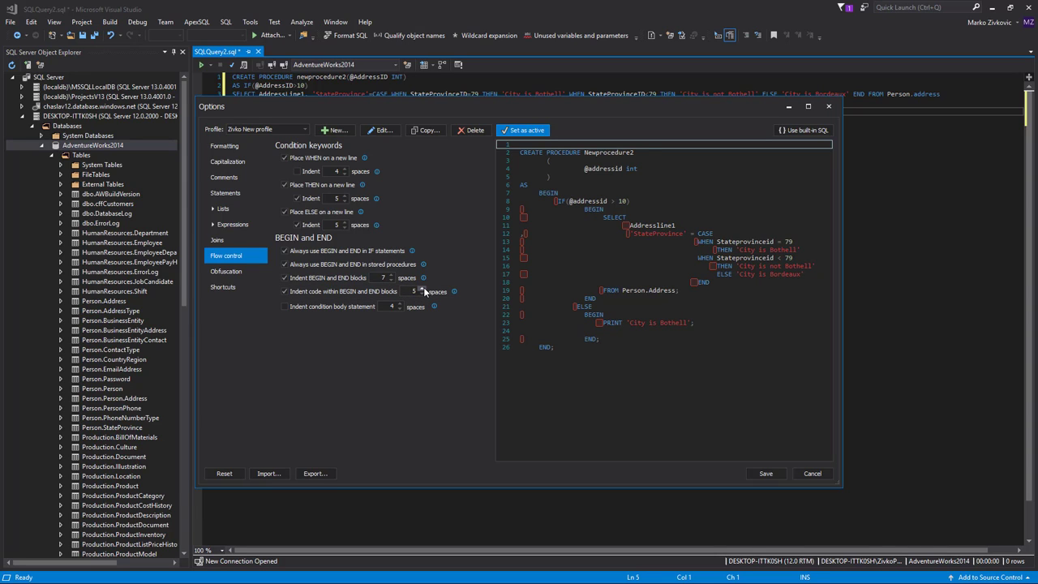
click(421, 289)
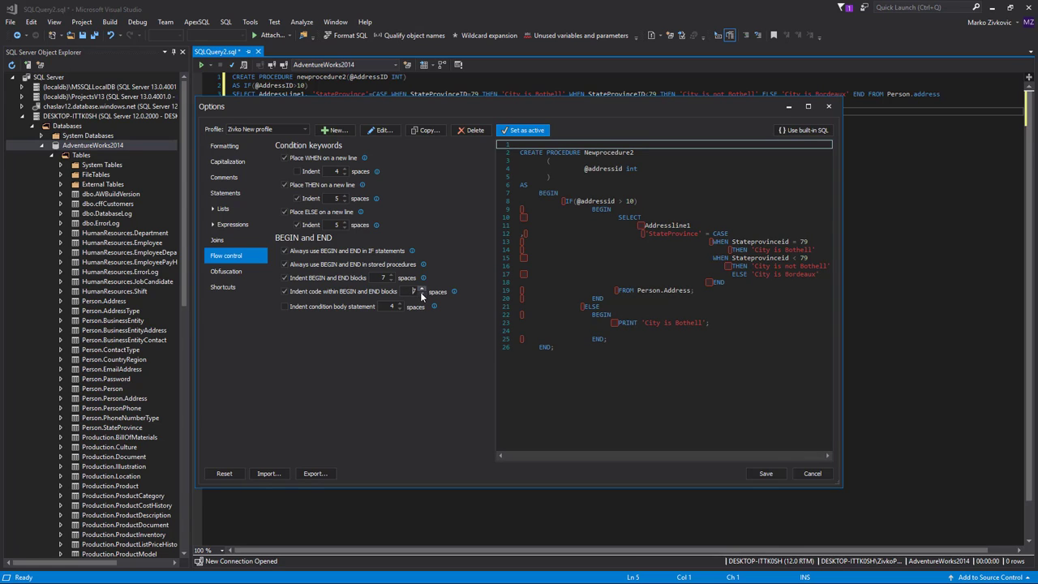
click(421, 294)
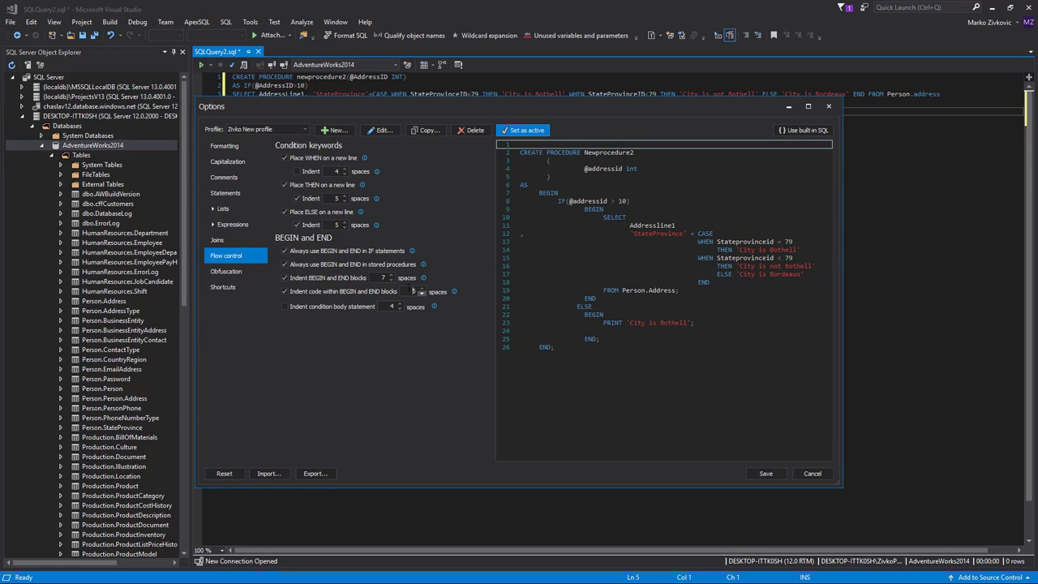
click(391, 280)
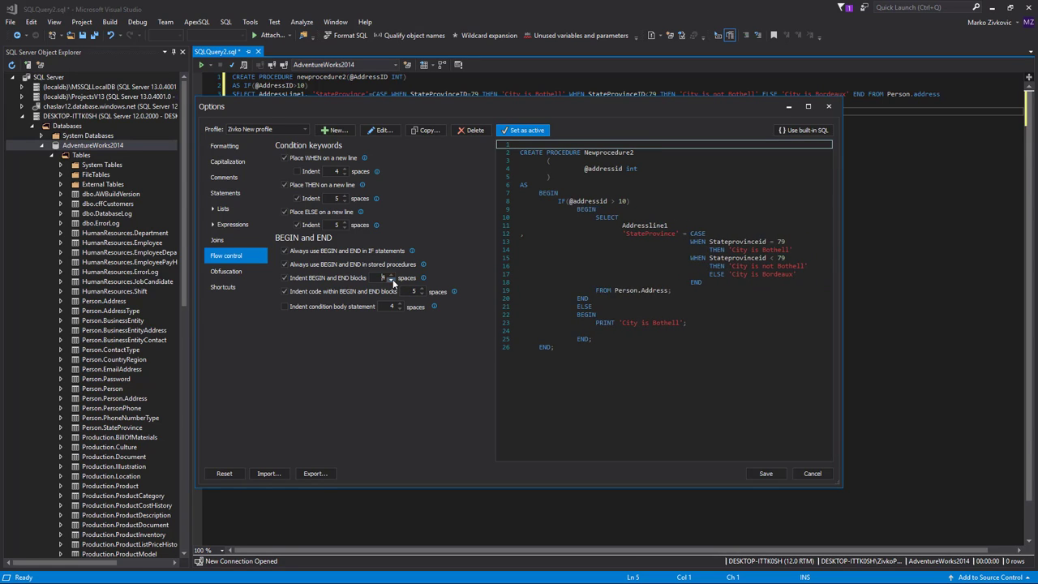
click(392, 276)
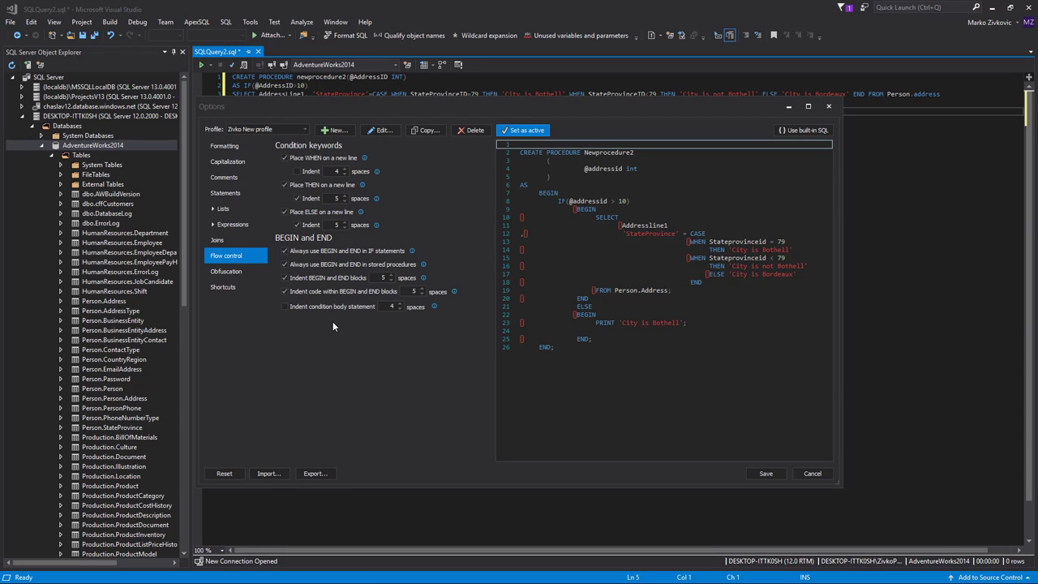
- Stop always using BEGIN and END in IF statements and stored procedures, and indent condition body statements by 5 spaces
click(291, 251)
click(299, 262)
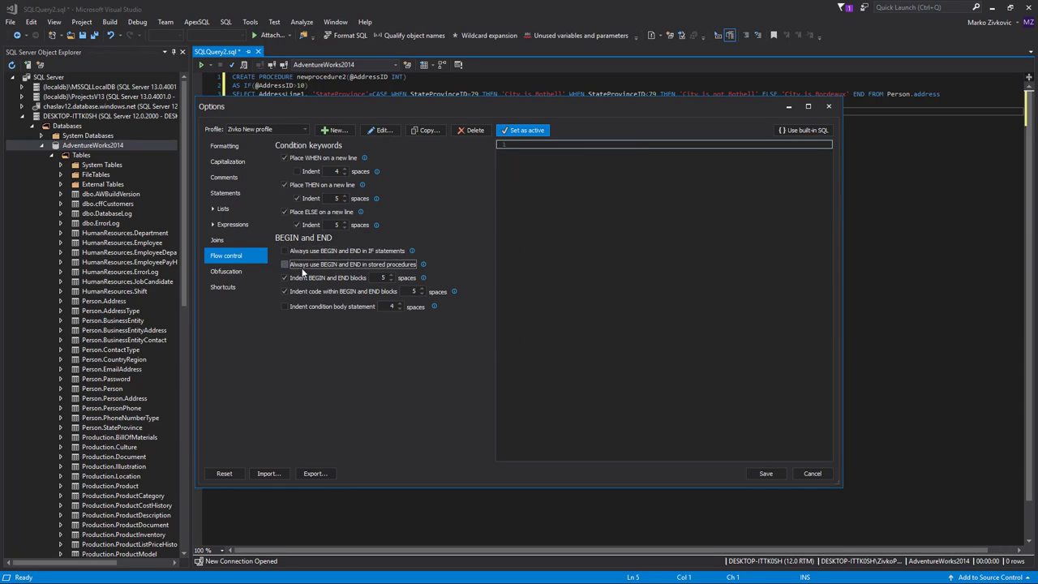
click(301, 305)
click(398, 304)
click(398, 303)
click(398, 303)
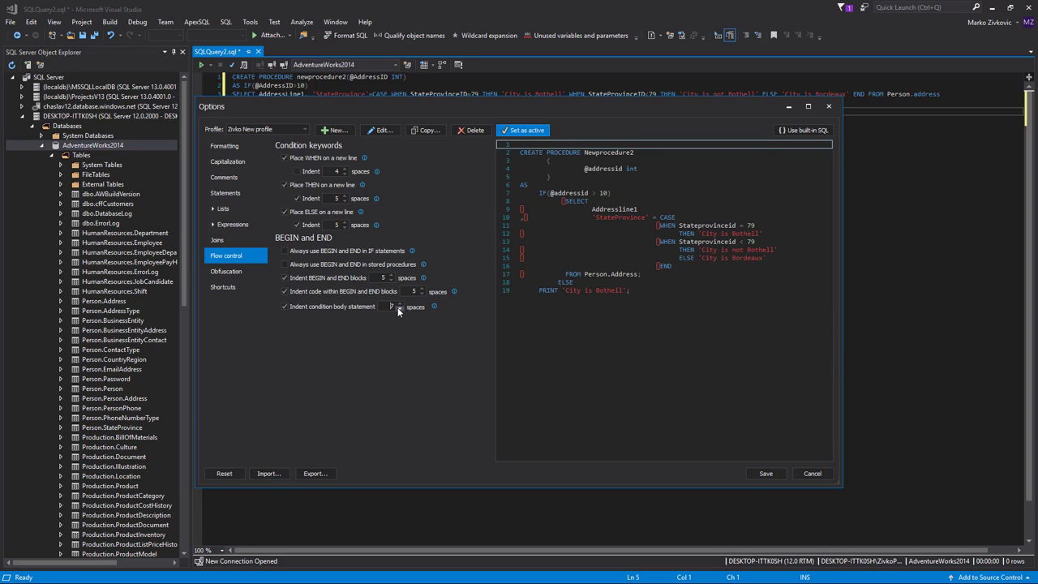
click(399, 309)
click(399, 309)
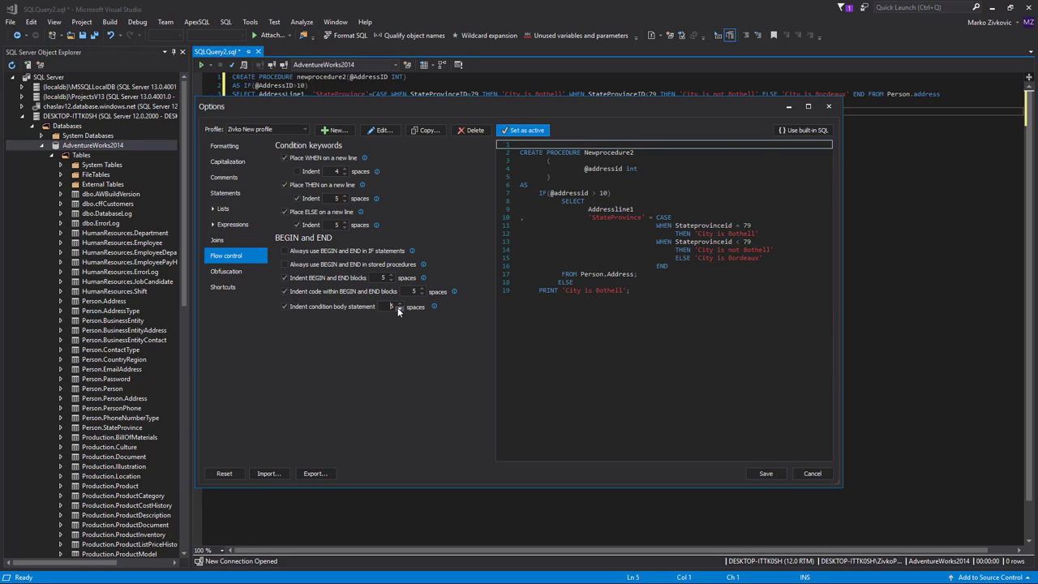
- Turn off condition body indentation and again always use BEGIN and END in stored procedures and IF statements
click(313, 306)
click(284, 264)
click(285, 250)
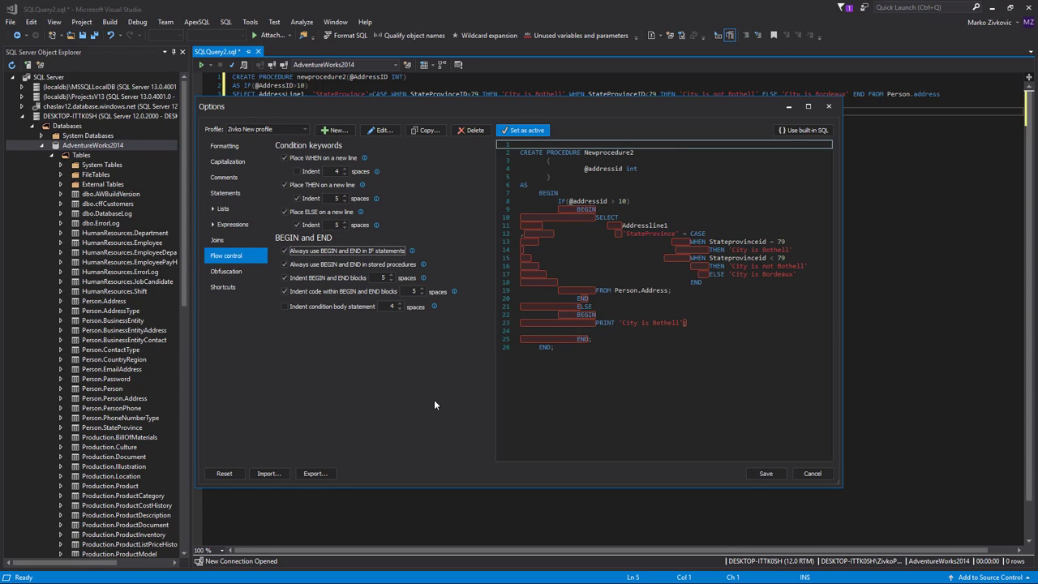
- Save the flow control settings in the profile and format the newprocedure2 script in SQLQuery2.sql
click(765, 474)
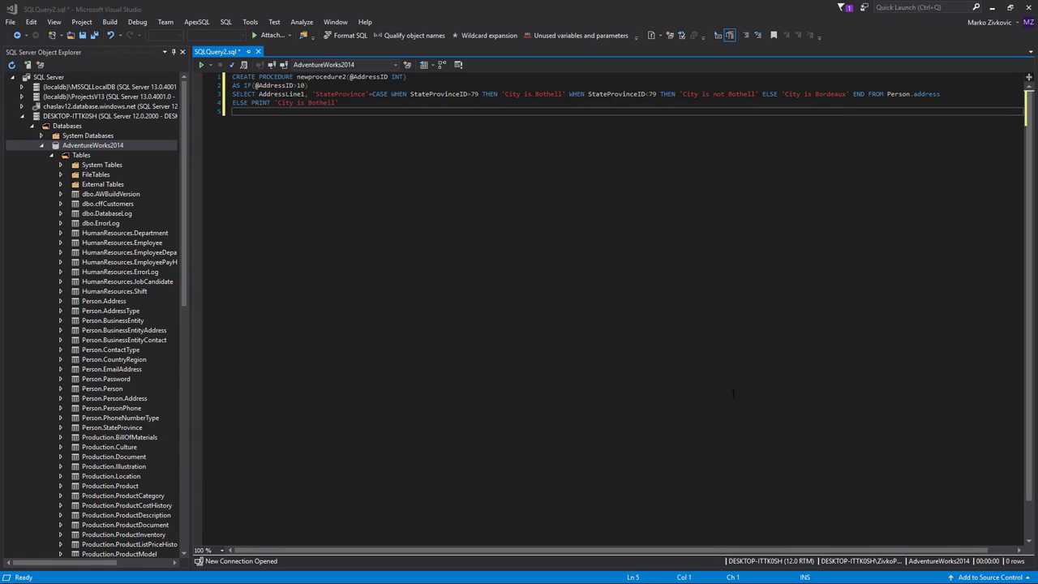
click(347, 35)
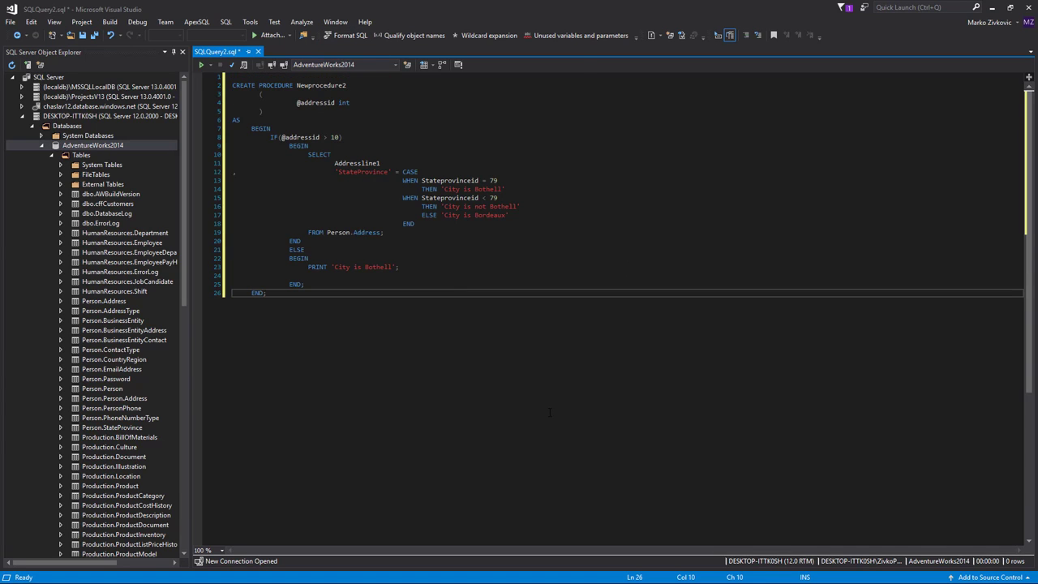